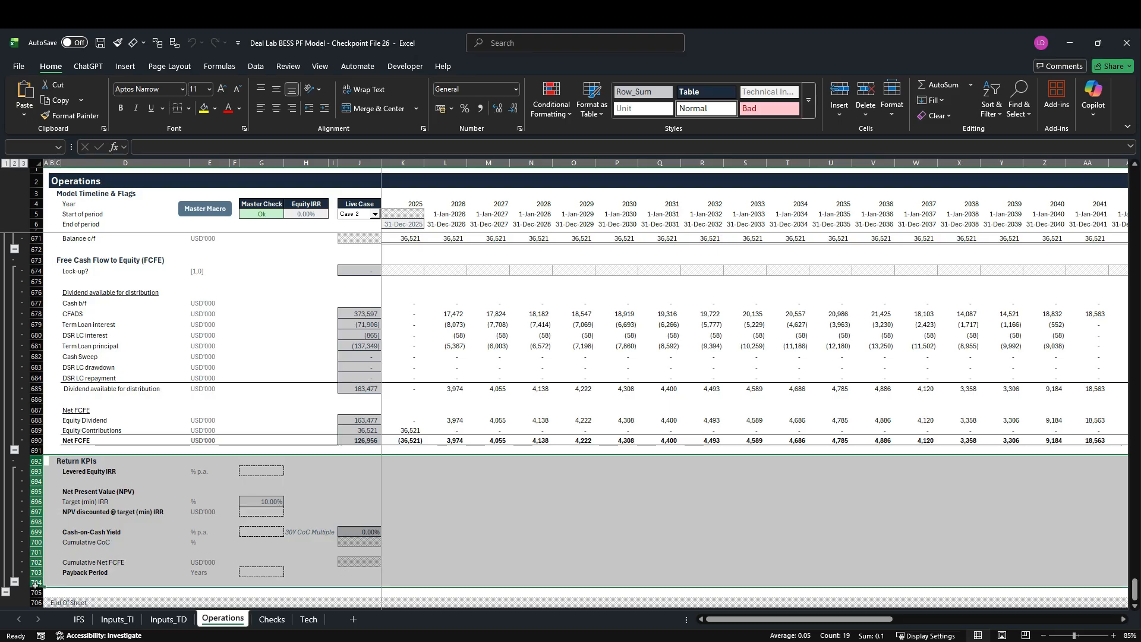
Inspect the Return KPIs section in rows 692 to 704 and the formula behind the Equity IRR header cell H5
left_click_drag(34, 585, 35, 585)
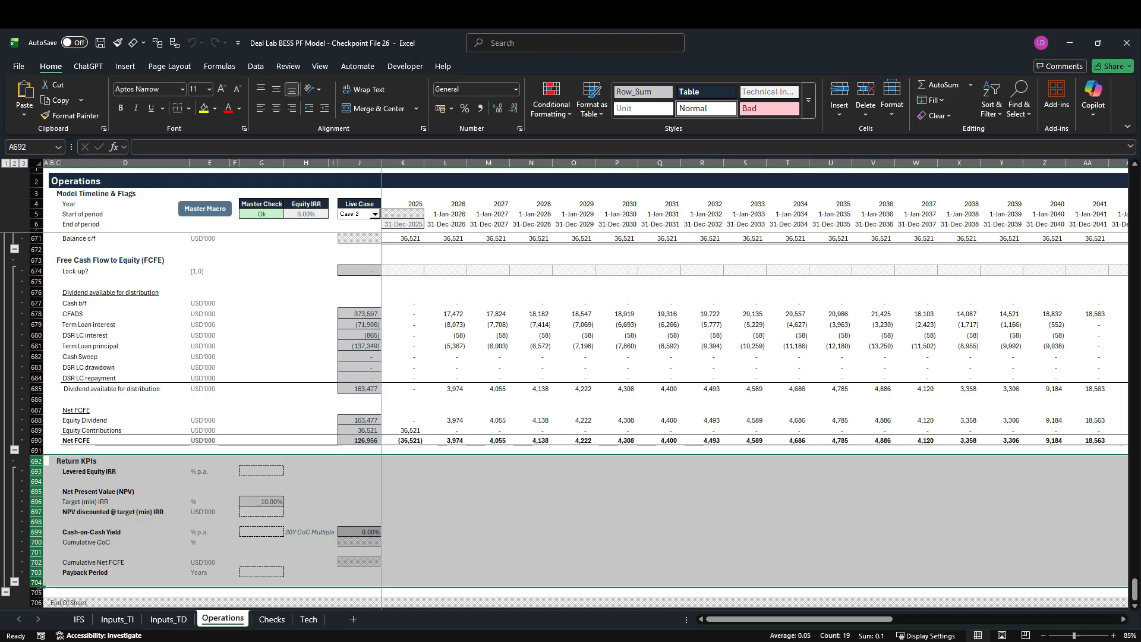
left_click(270, 474)
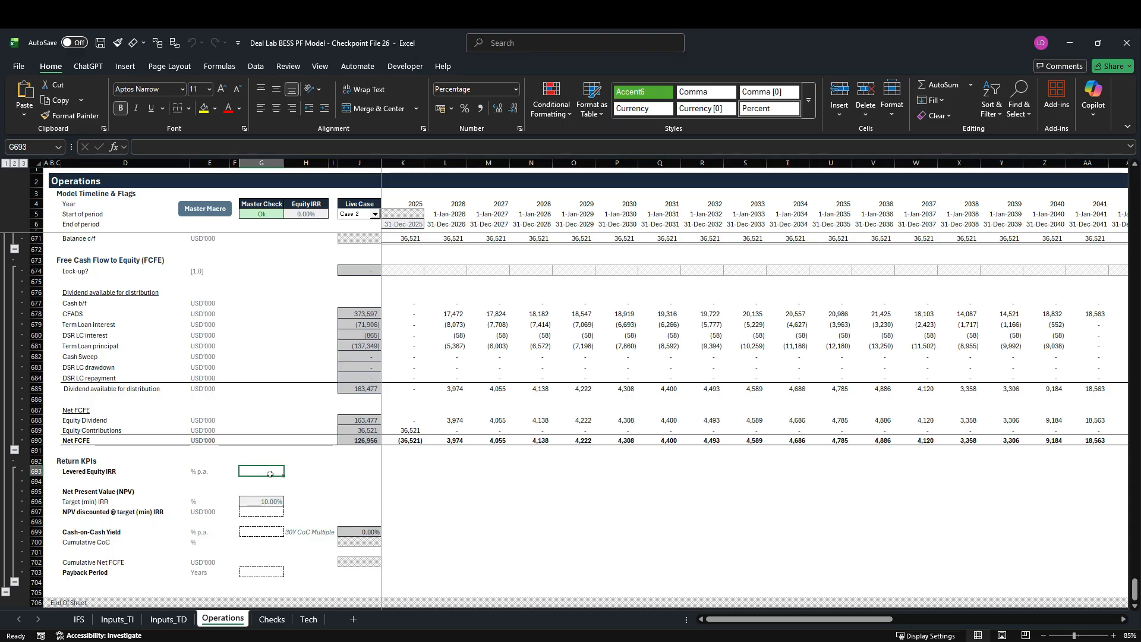
left_click(318, 216)
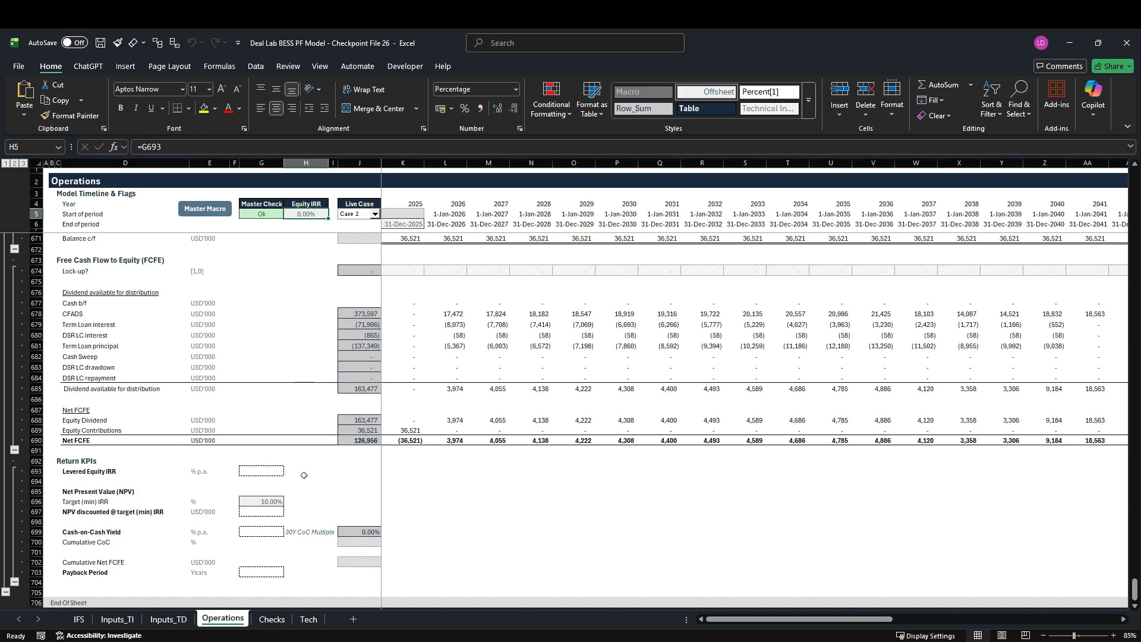
Start an XIRR formula in Levered Equity IRR cell G693, using the Net FCFE row K690:AT690 as its values
left_click(278, 474)
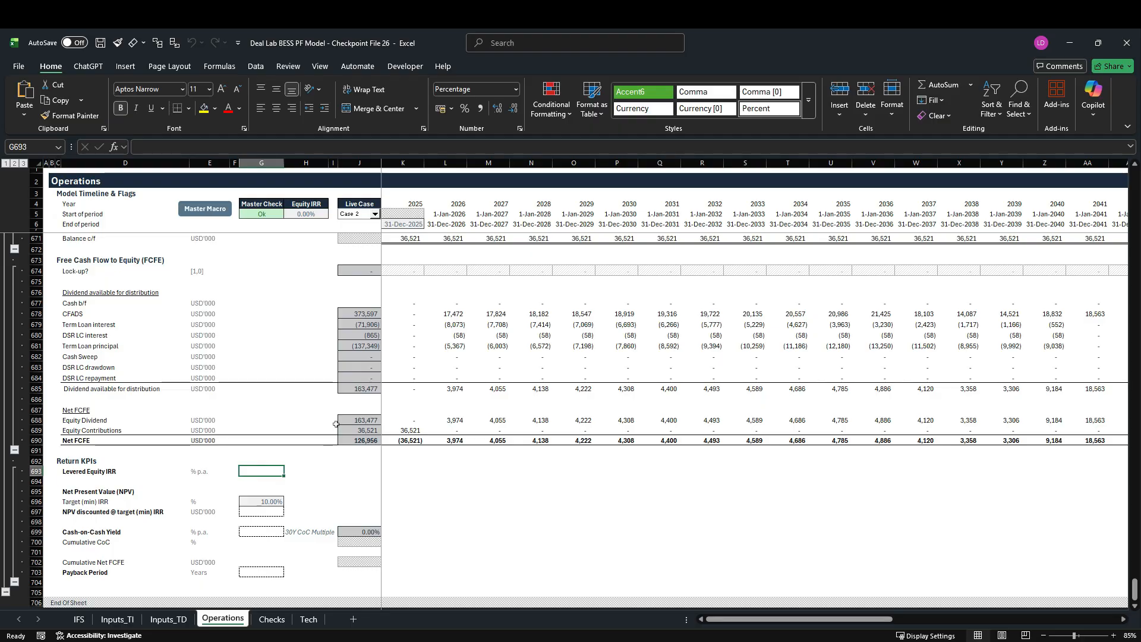
type("=c")
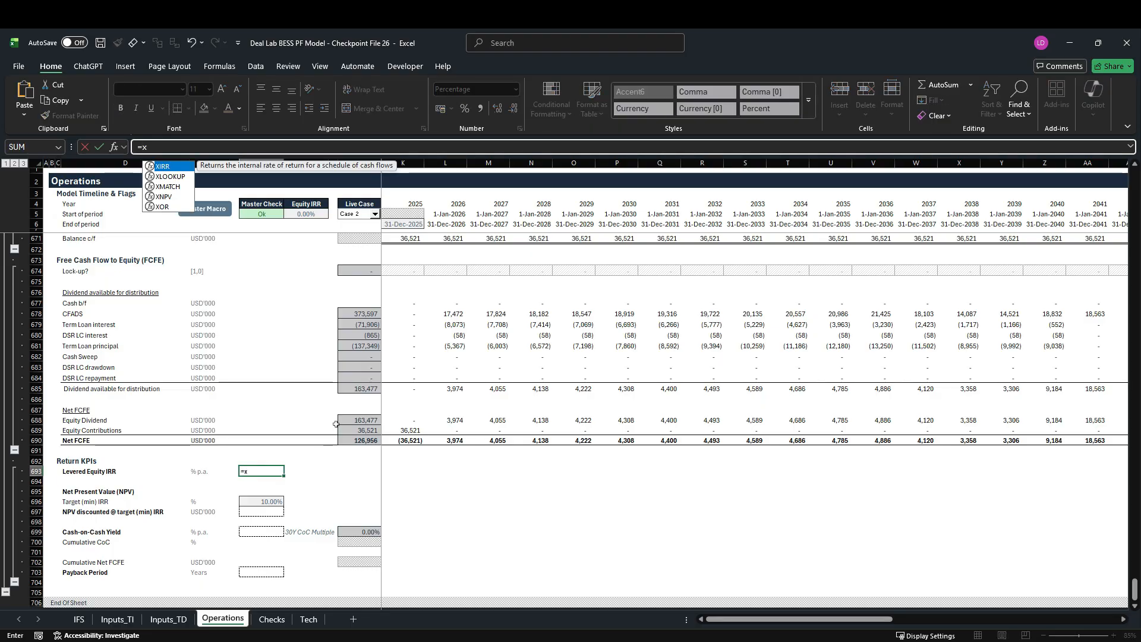
key("BackSpace")
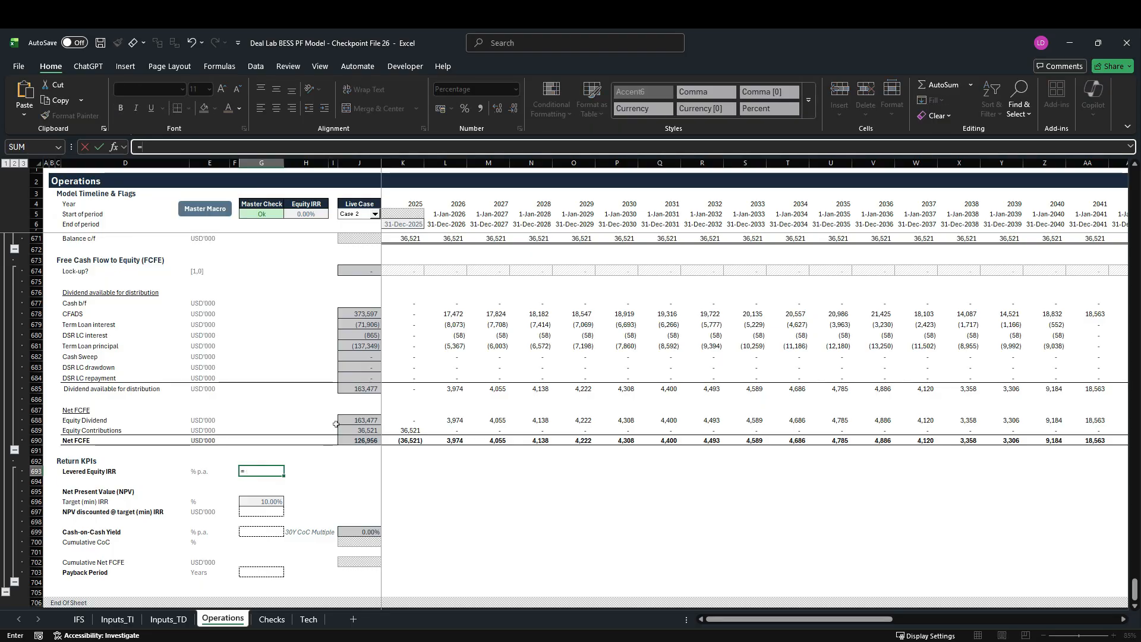
type("xi")
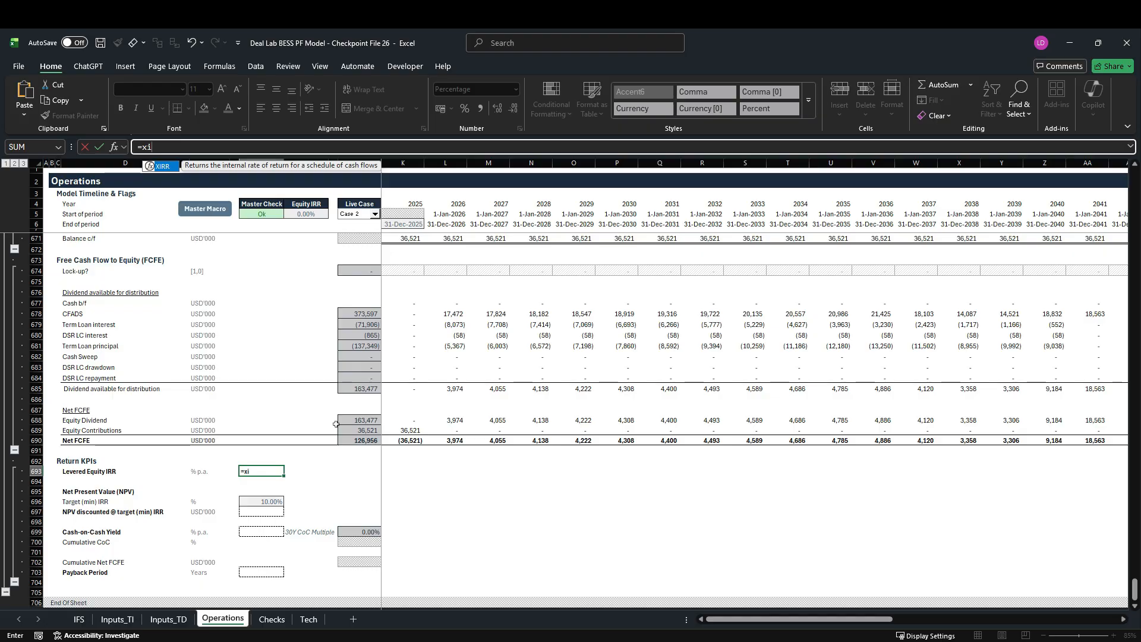
key("Tab")
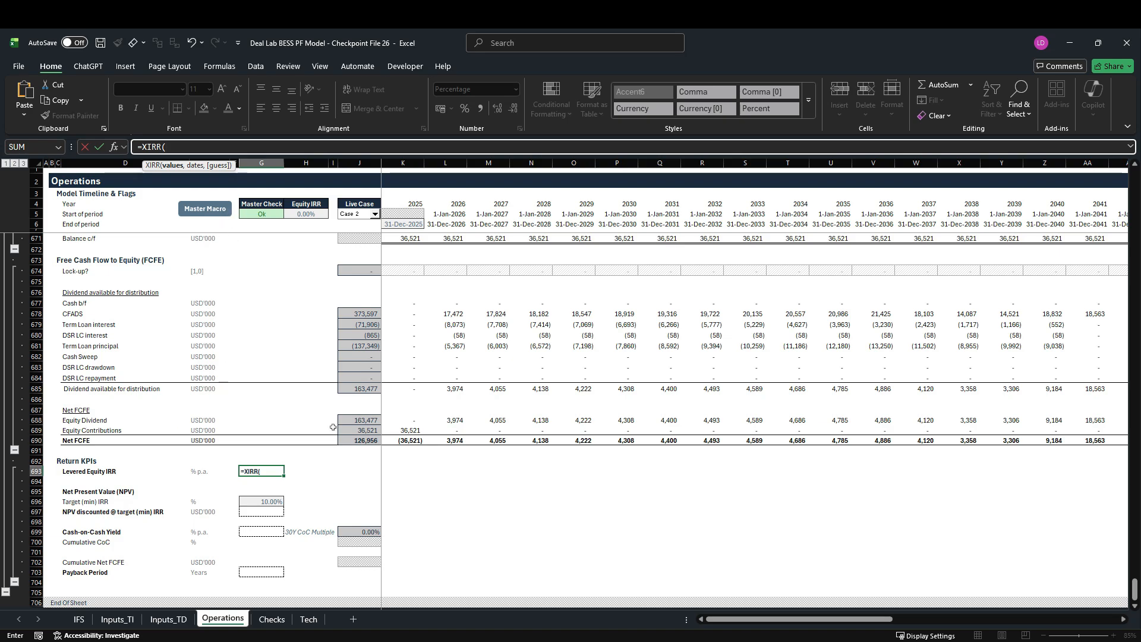
left_click(407, 442)
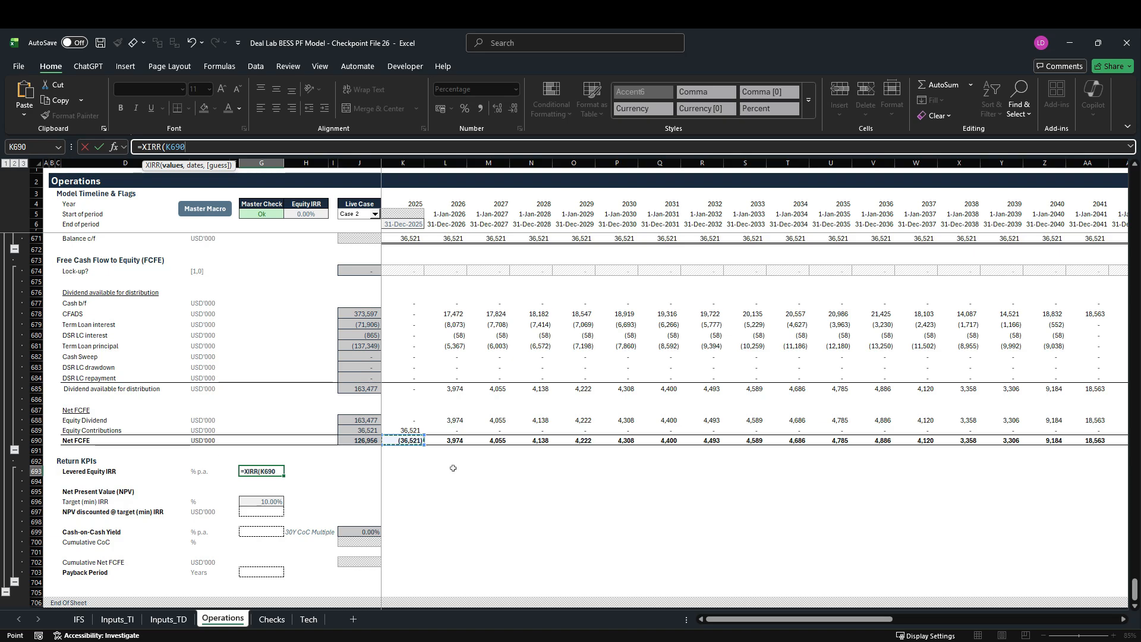
key("ctrl+shift+Right")
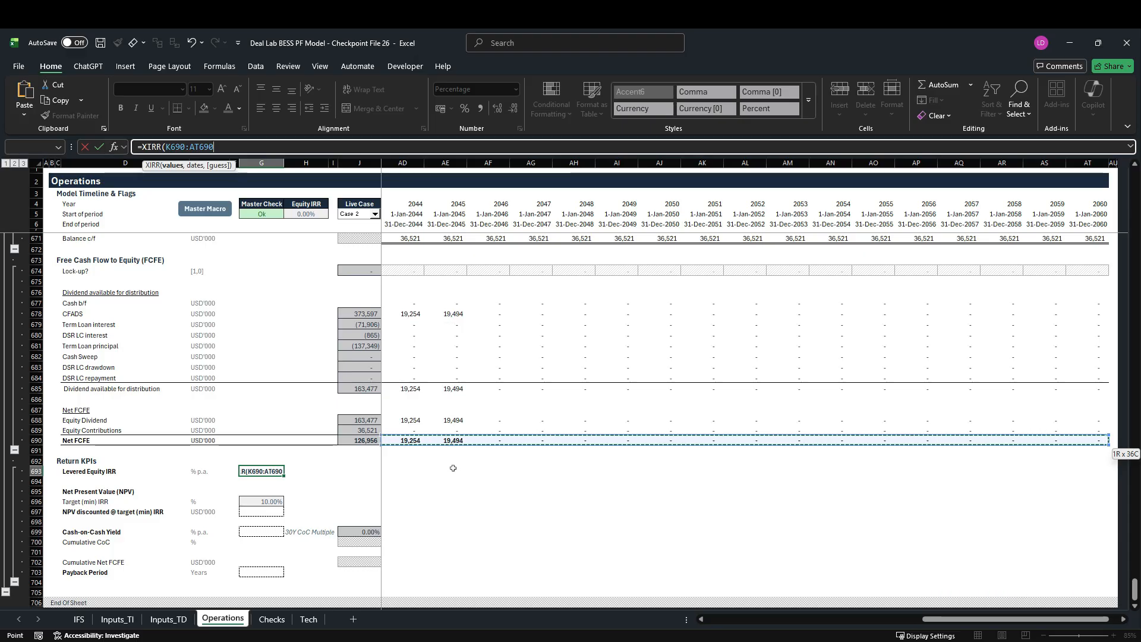
type(",")
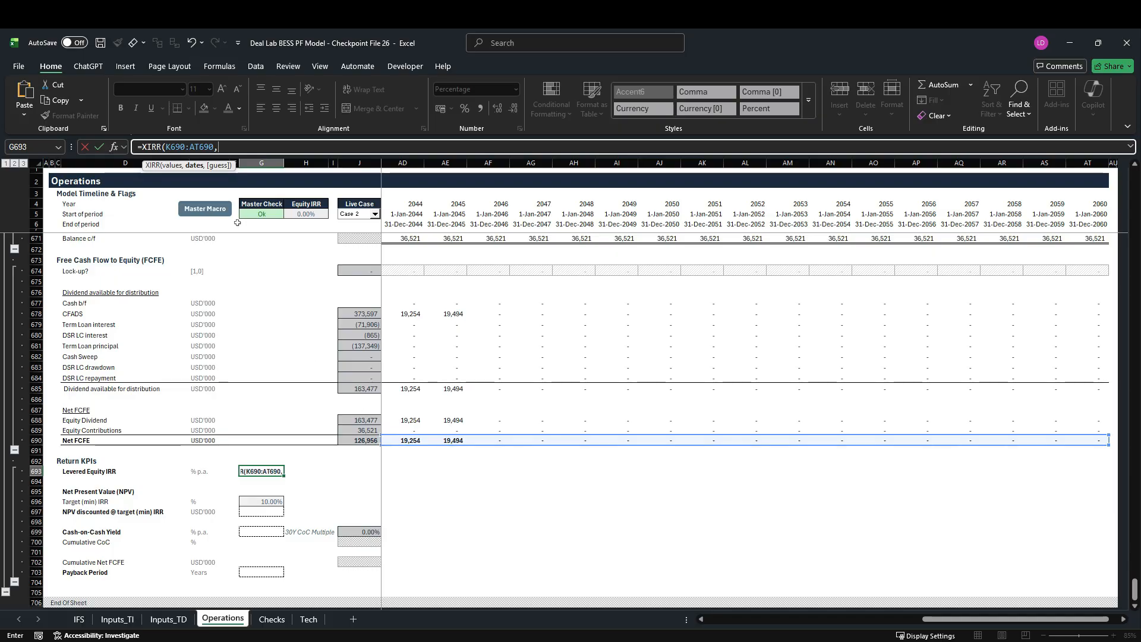
Complete the Levered Equity IRR formula with the End of period dates K6:AT6, giving =XIRR(K690:AT690,K6:AT6)
left_click(375, 214)
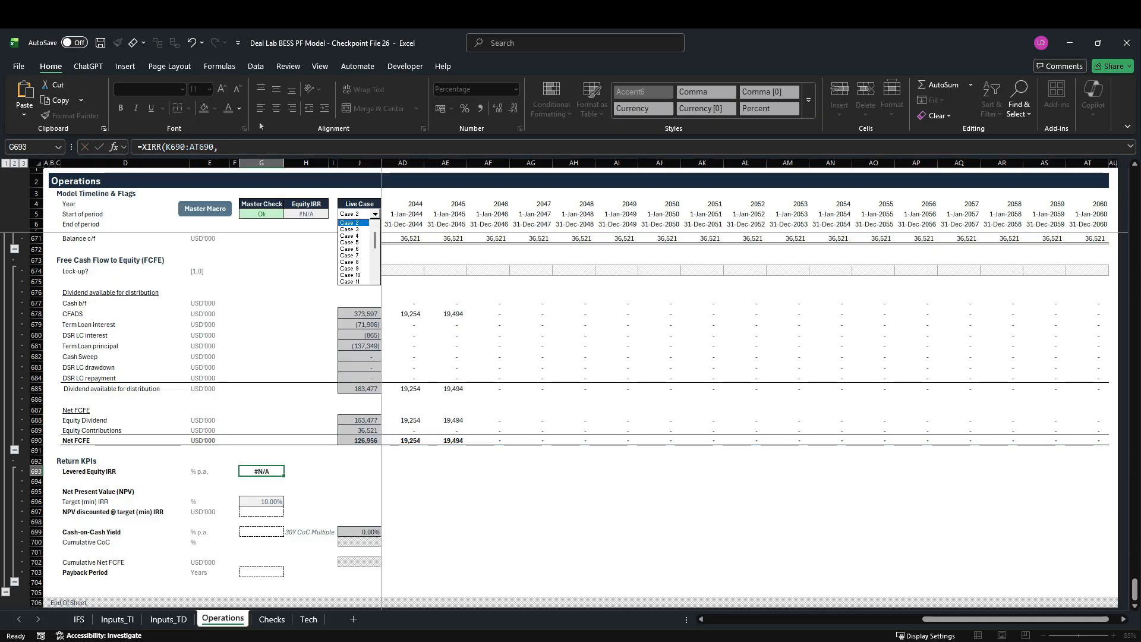
left_click(255, 147)
left_click(255, 146)
left_click(372, 226)
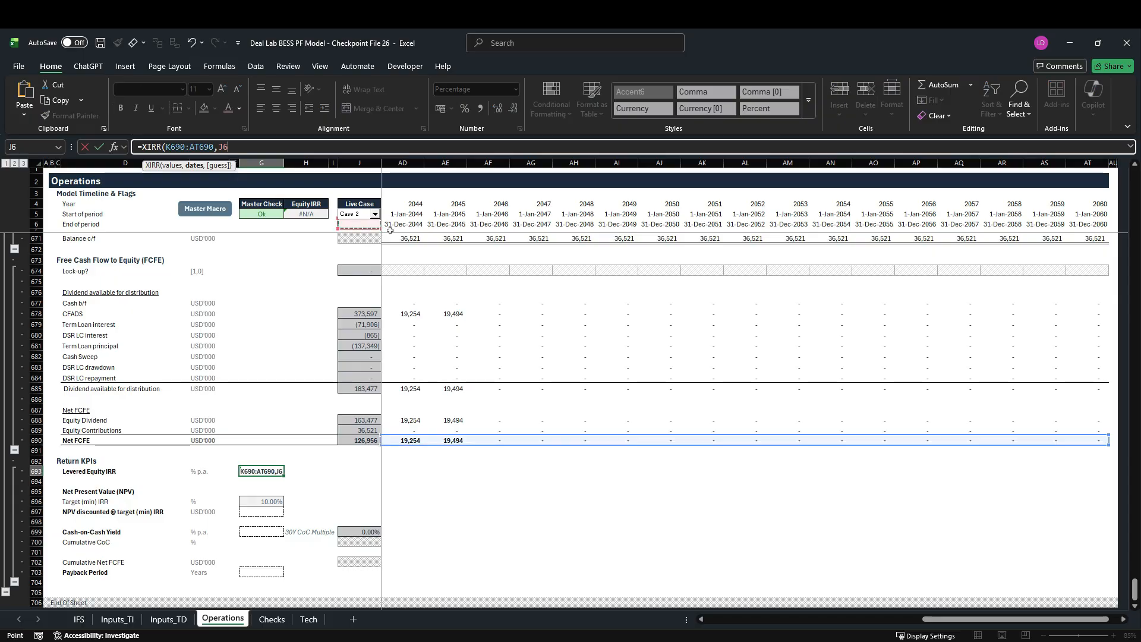
key("Right")
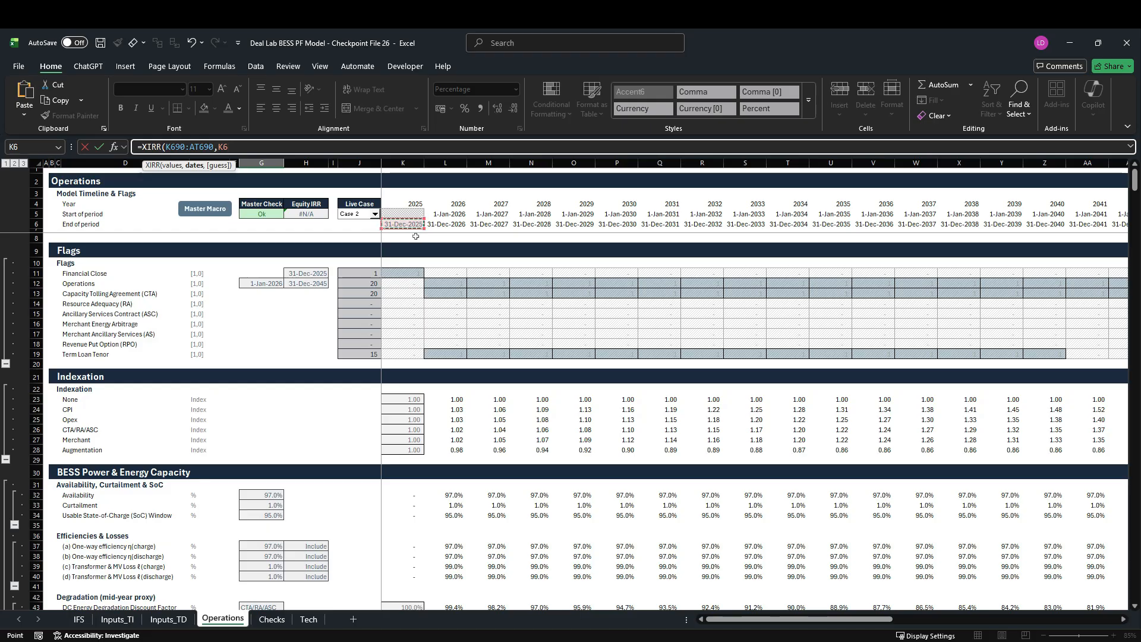
key("ctrl+shift+Right")
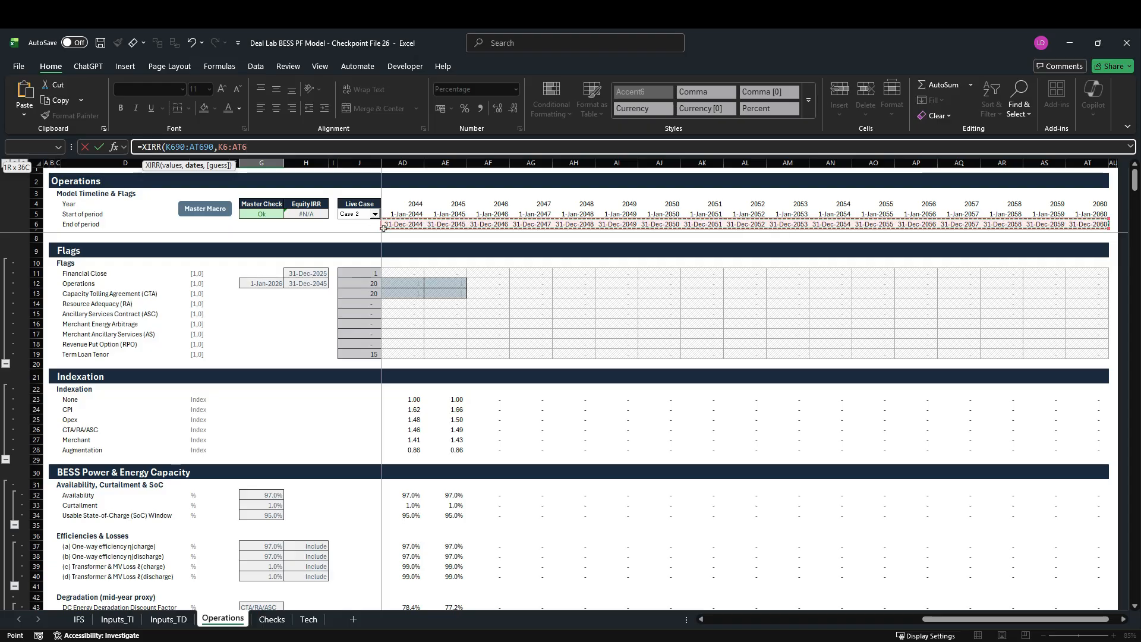
type(")")
key("Return")
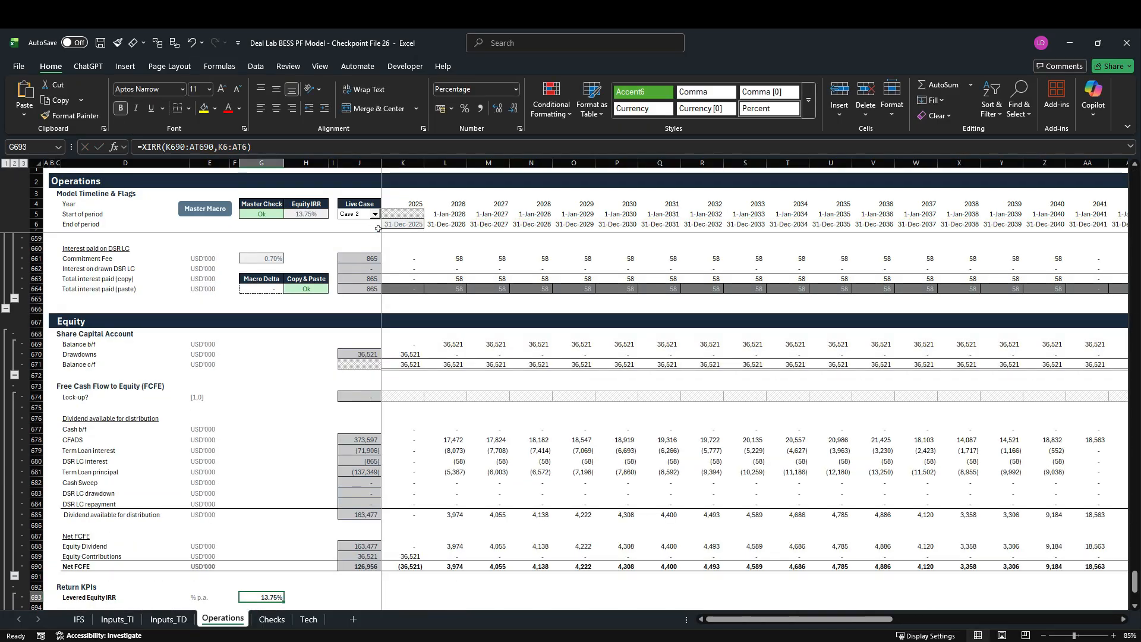
Locate the Target Minimum Equity IRR under Return Expectations on the Inputs_TI sheet and examine its Case 1 input
left_click(125, 620)
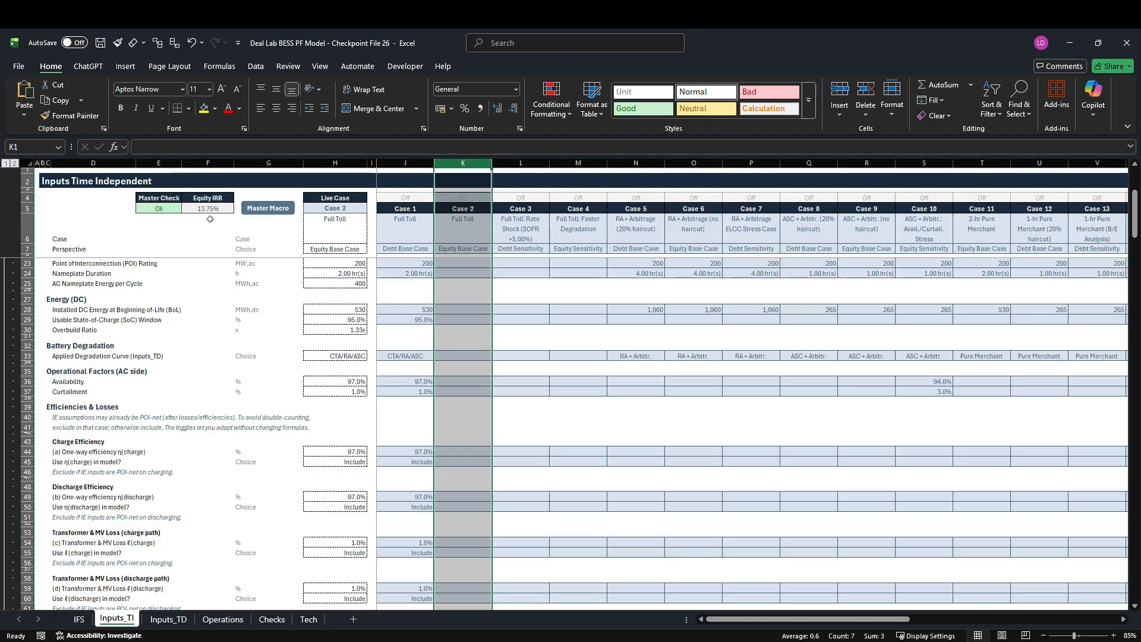
scroll(464, 367, "down", 12)
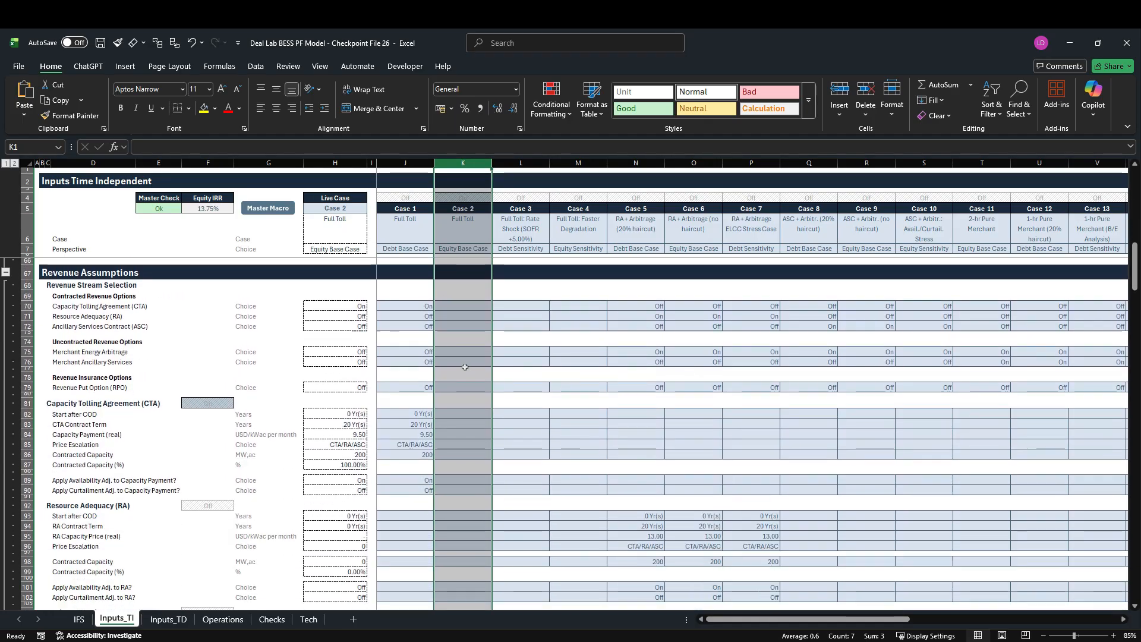
scroll(465, 366, "down", 20)
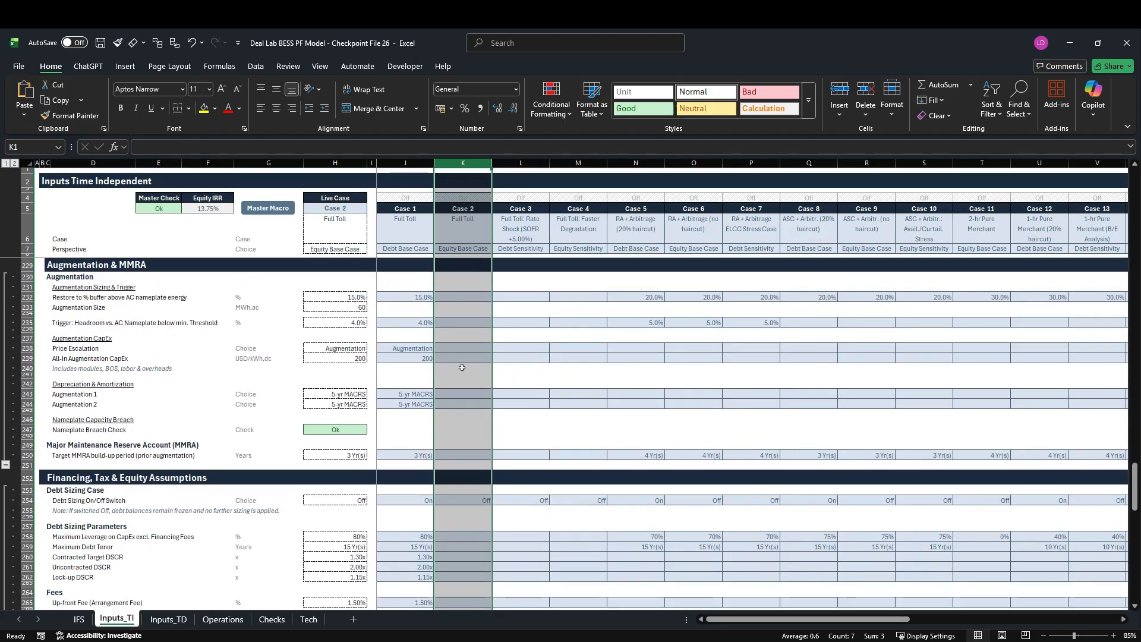
scroll(462, 367, "down", 10)
scroll(461, 374, "up", 2)
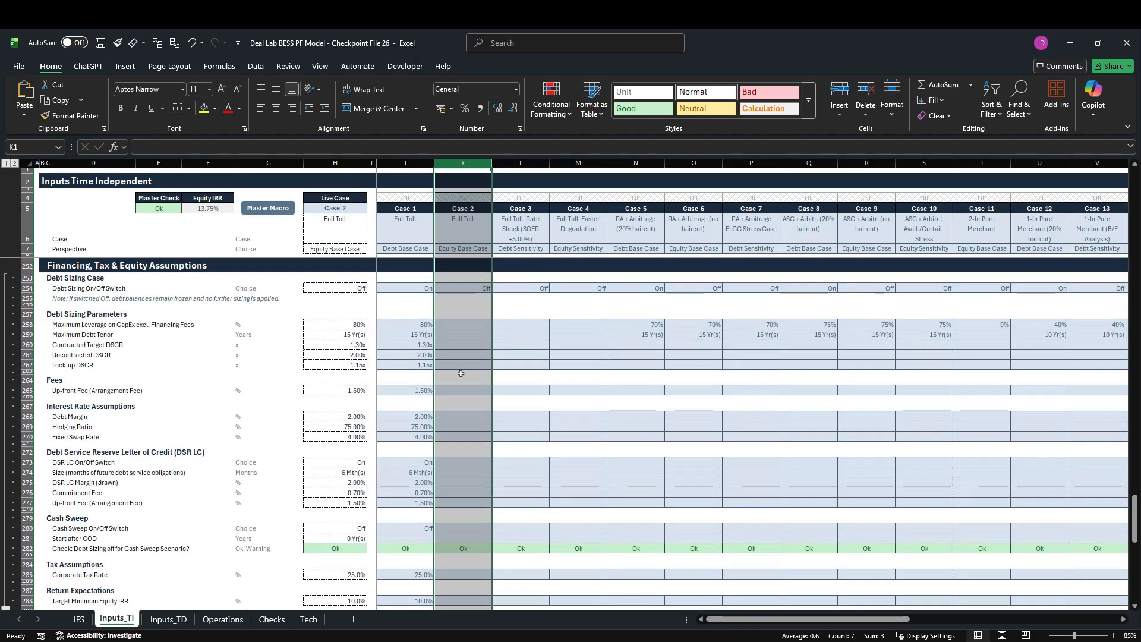
scroll(461, 373, "down", 4)
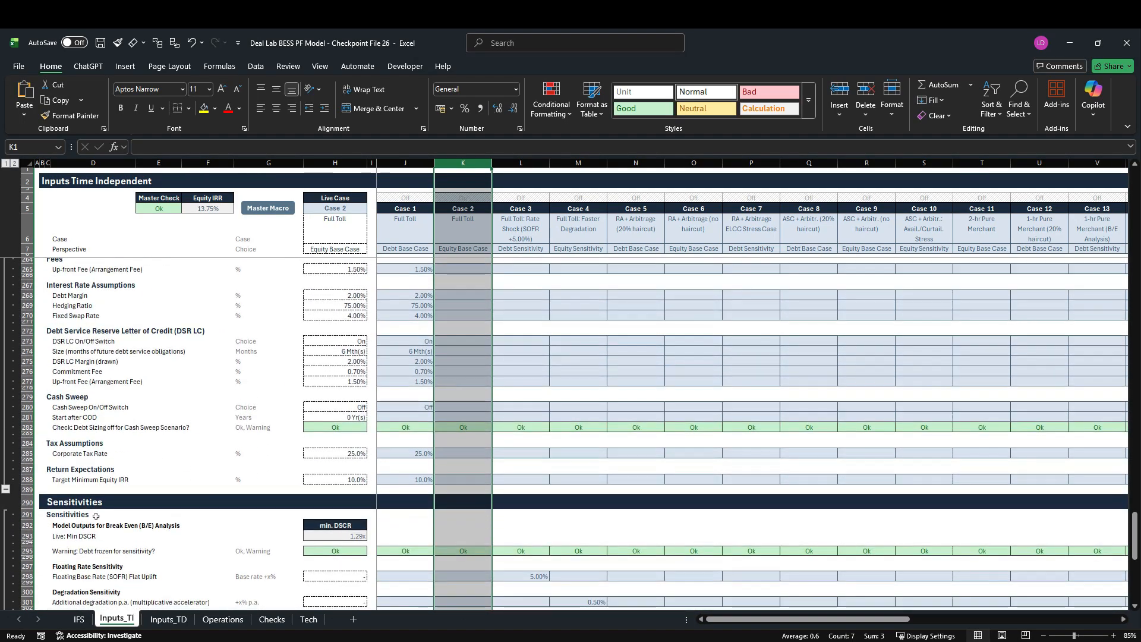
left_click(26, 480)
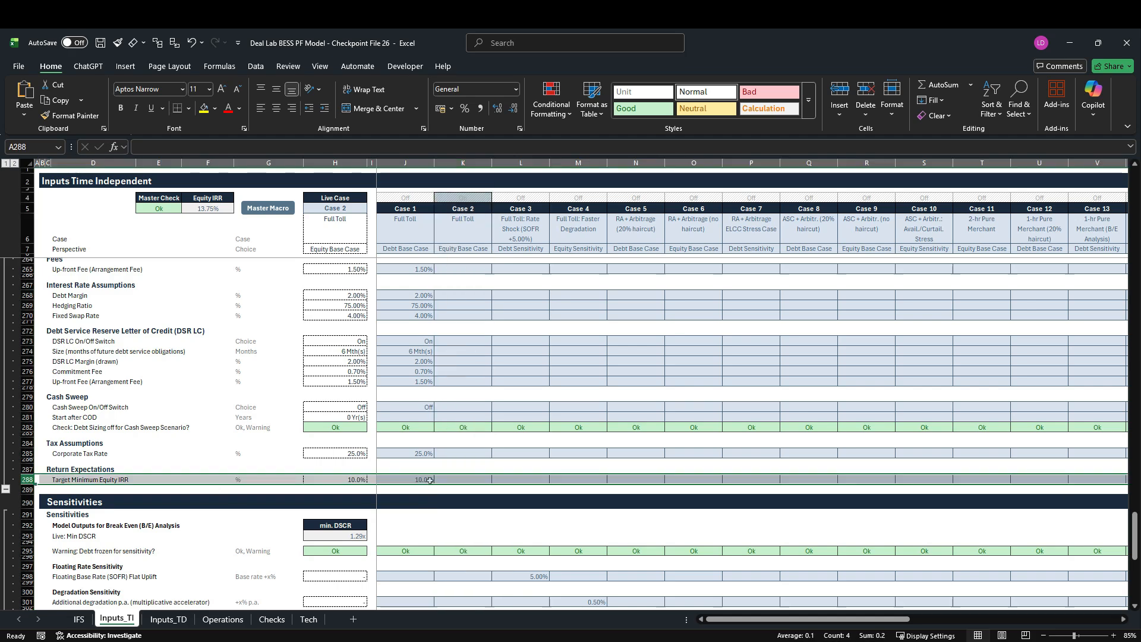
left_click(392, 485)
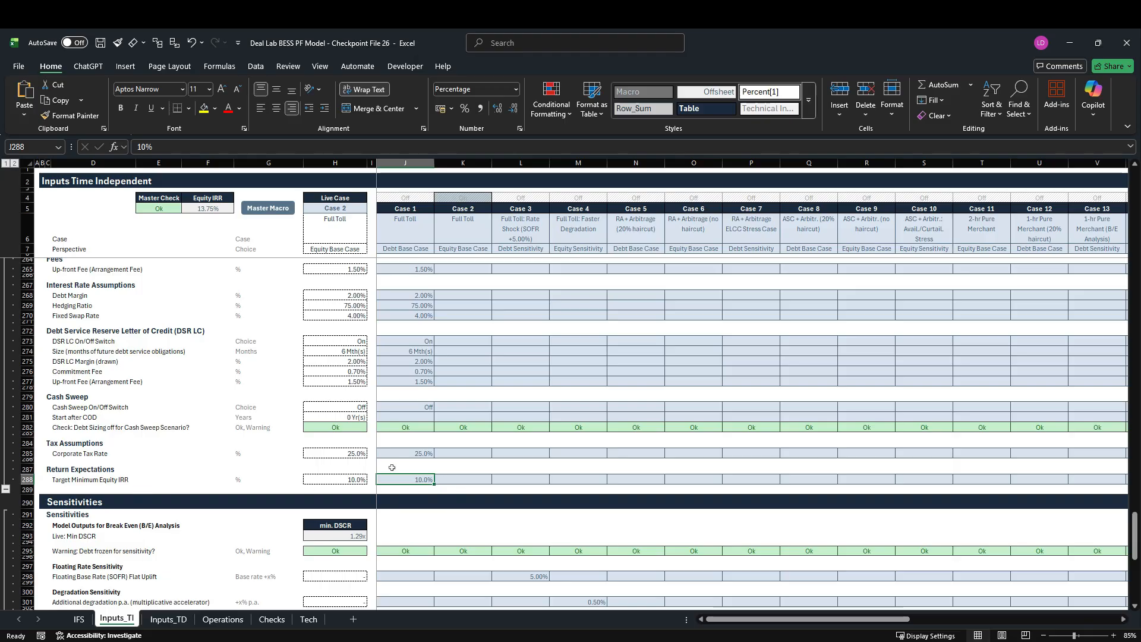
Back on the Operations sheet, start an XNPV formula in G697 with rate G696 and Net FCFE values K690:AT690
left_click(241, 618)
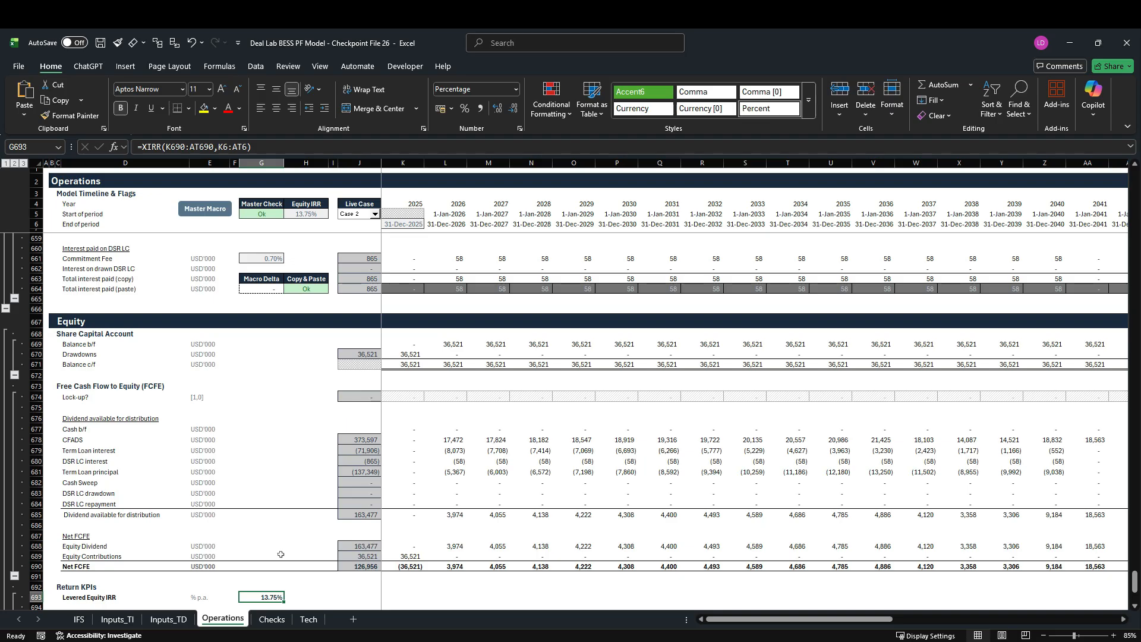
scroll(280, 554, "down", 4)
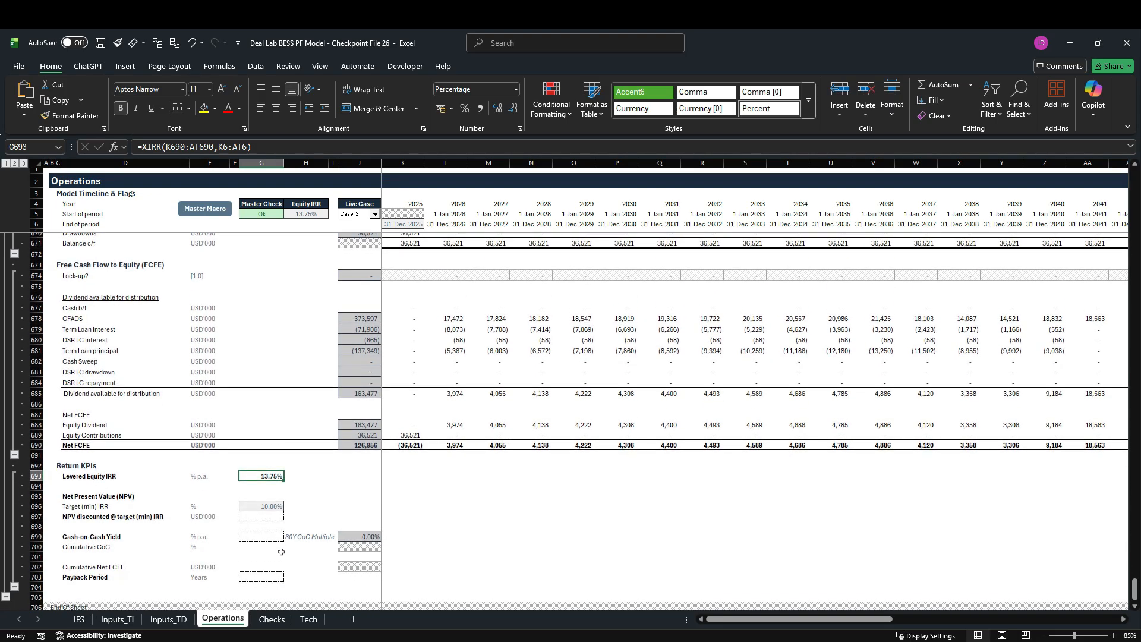
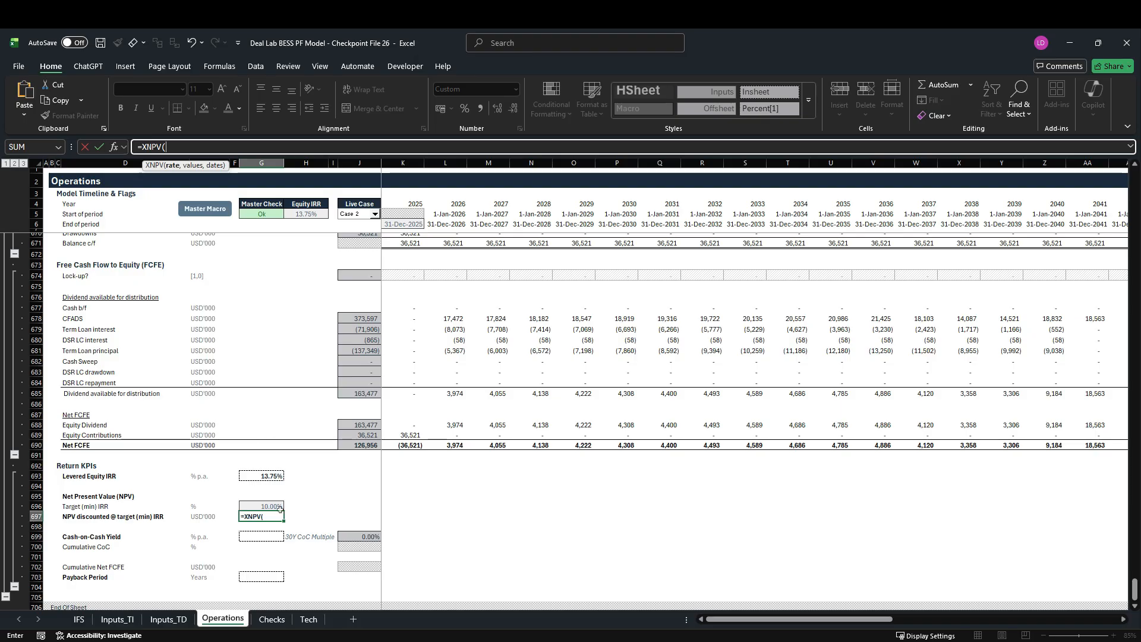
left_click(280, 509)
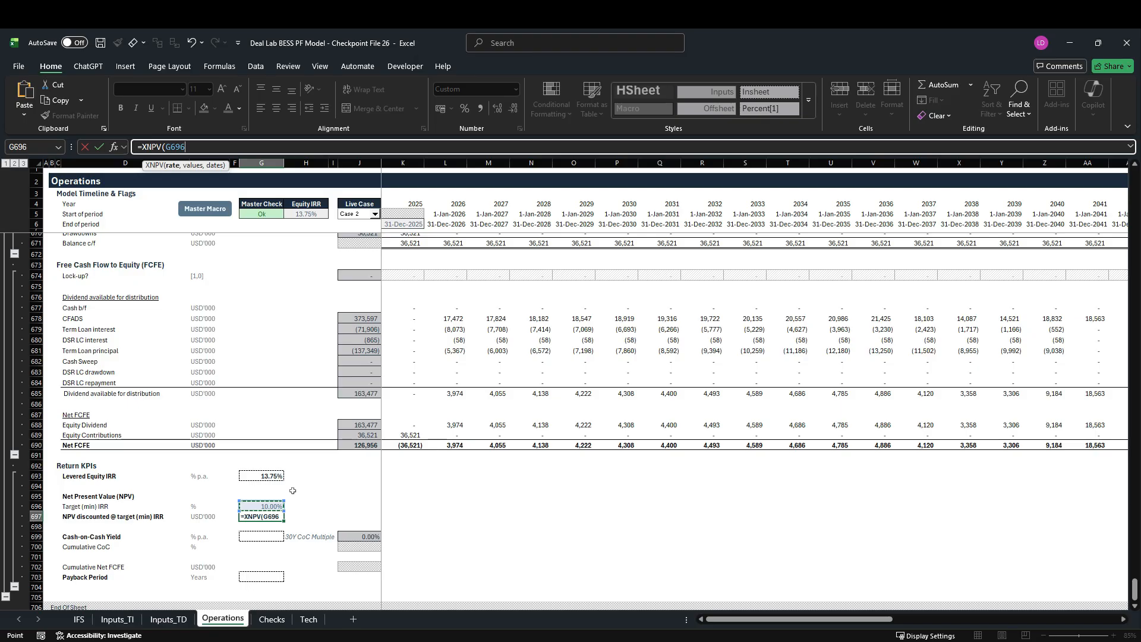
type(",")
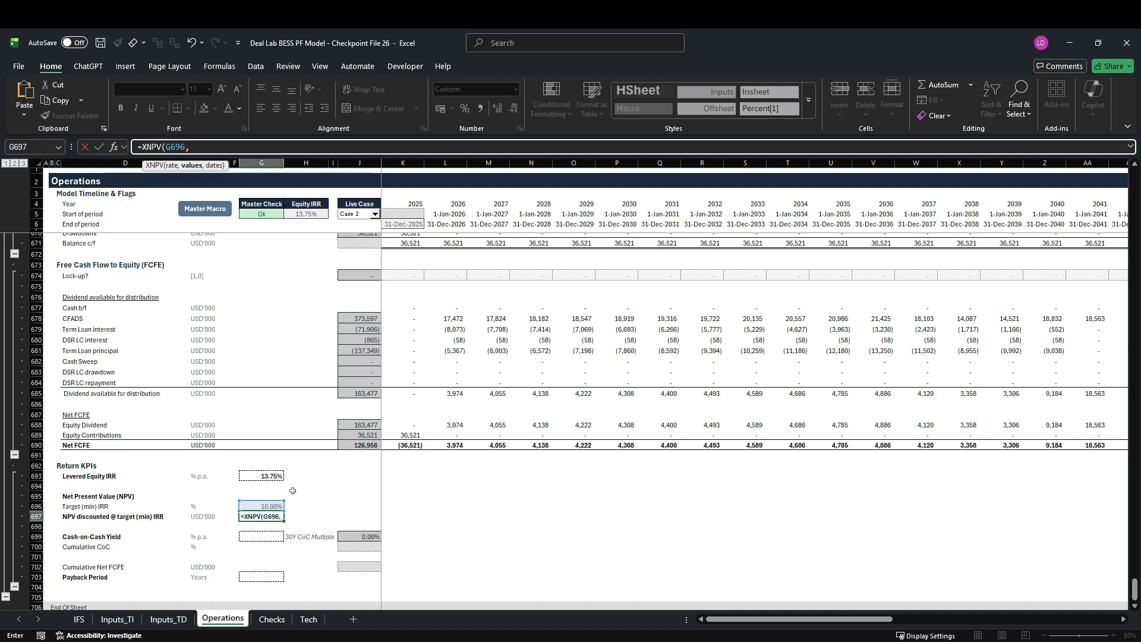
left_click(407, 446)
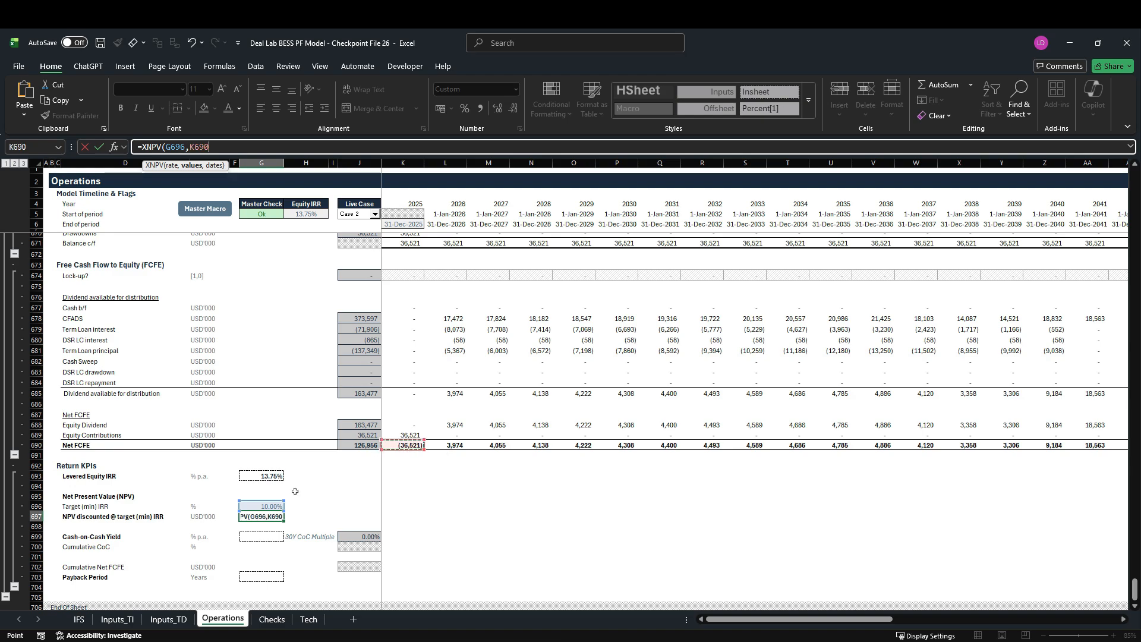
key("ctrl+shift+Right")
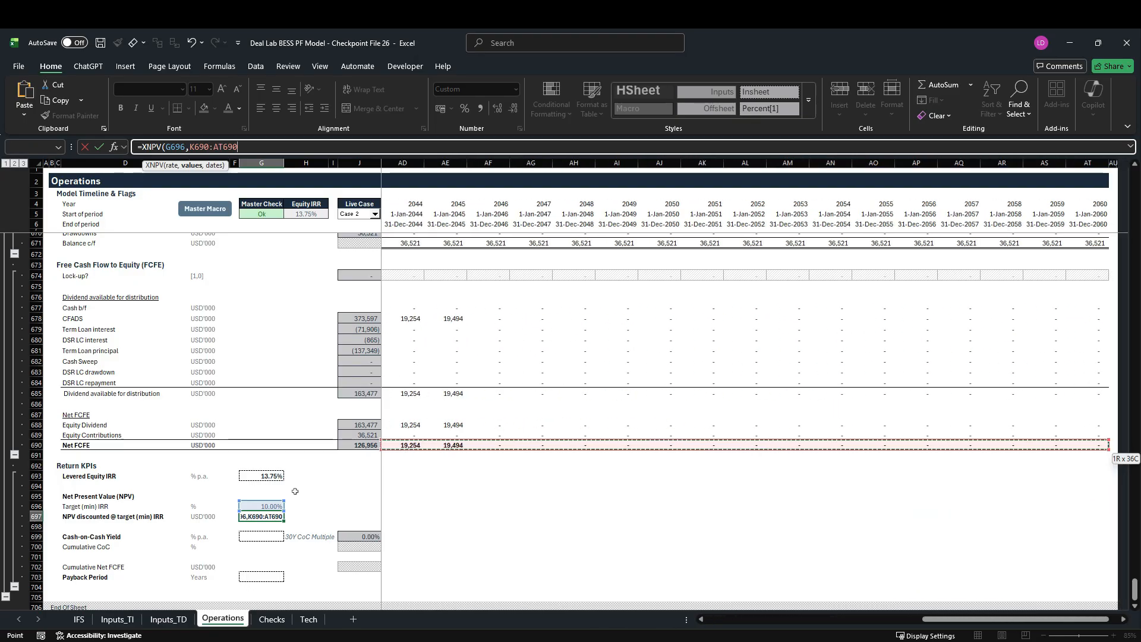
type(",")
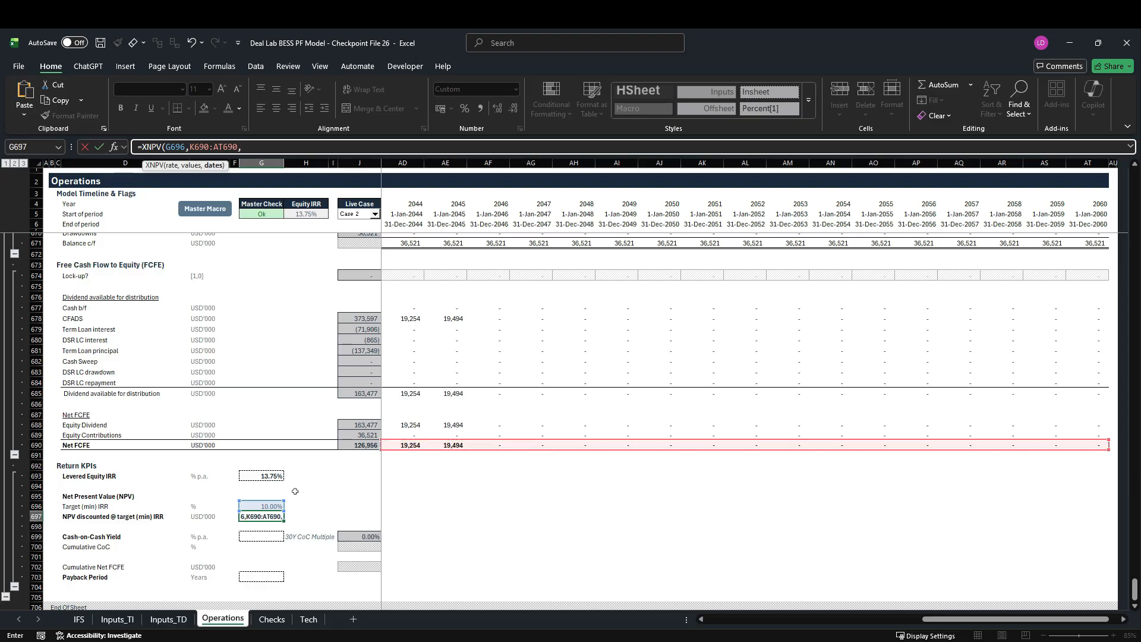
Complete the NPV formula in G697 with the End of period dates, giving =XNPV(G696,K690:AT690,K6:AT6)
left_click(373, 228)
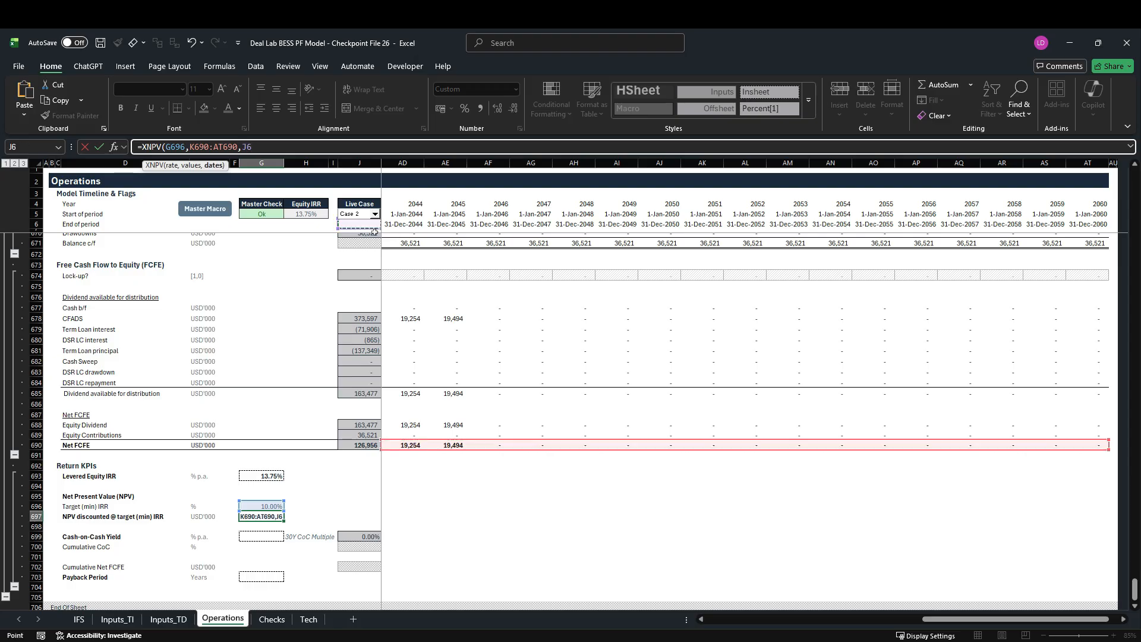
key("ctrl+Right")
key("ctrl+shift+Right")
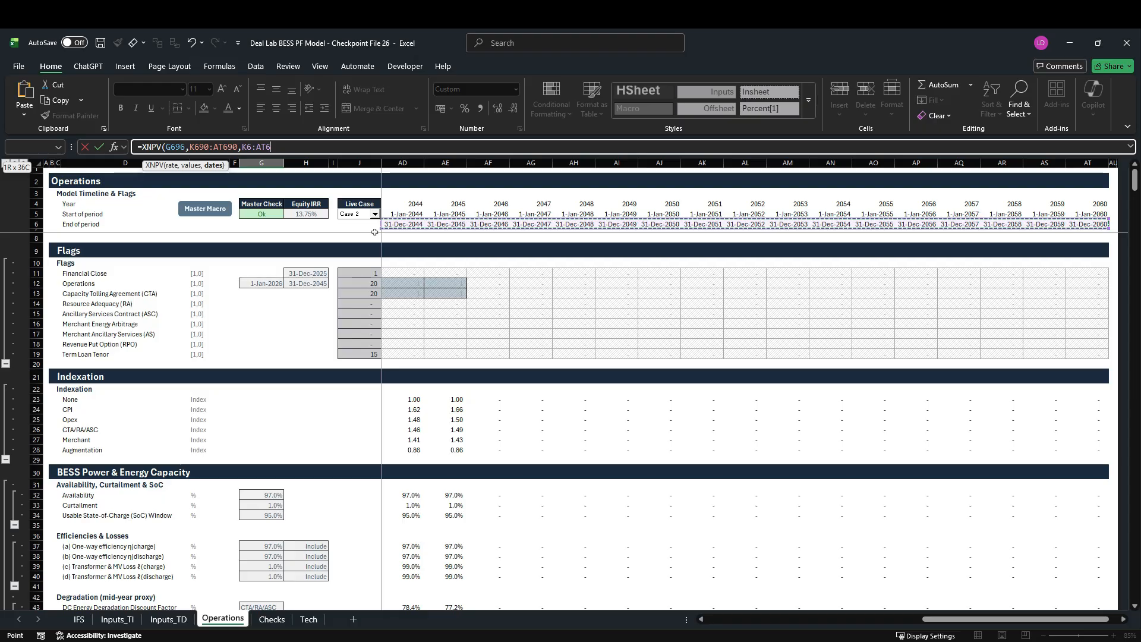
type(")")
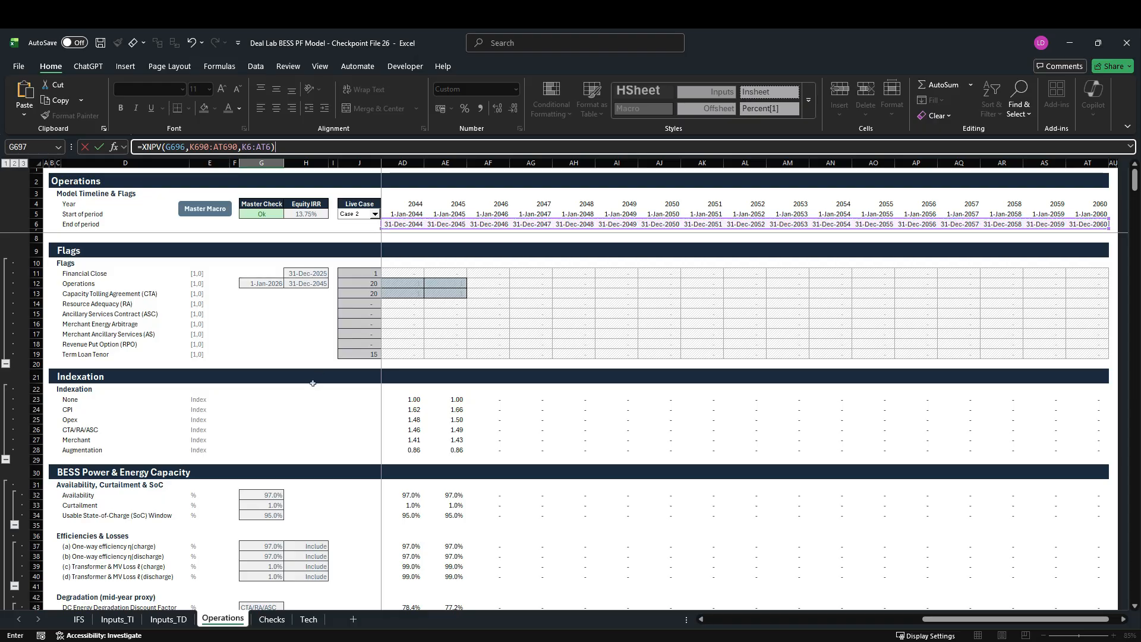
scroll(313, 384, "down", 20)
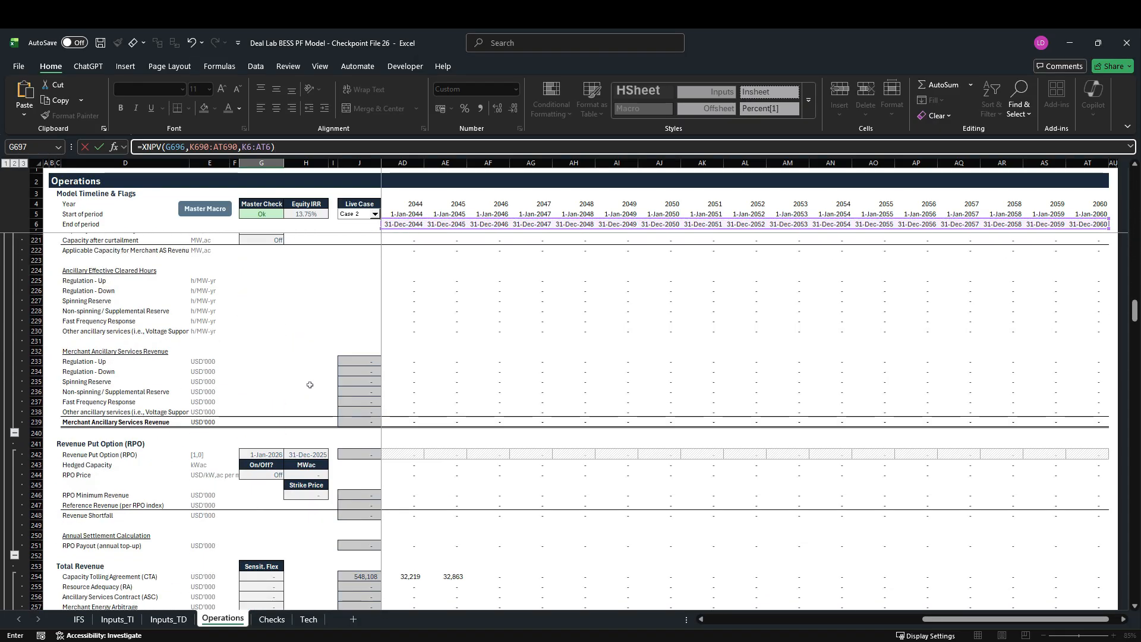
scroll(310, 385, "down", 20)
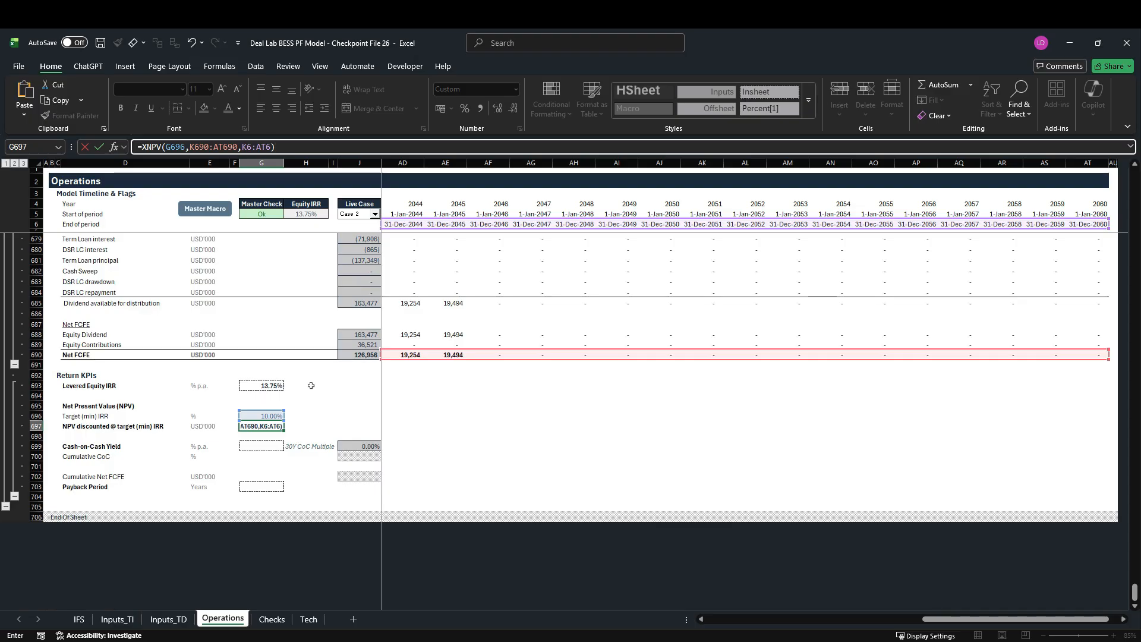
scroll(311, 386, "up", 3)
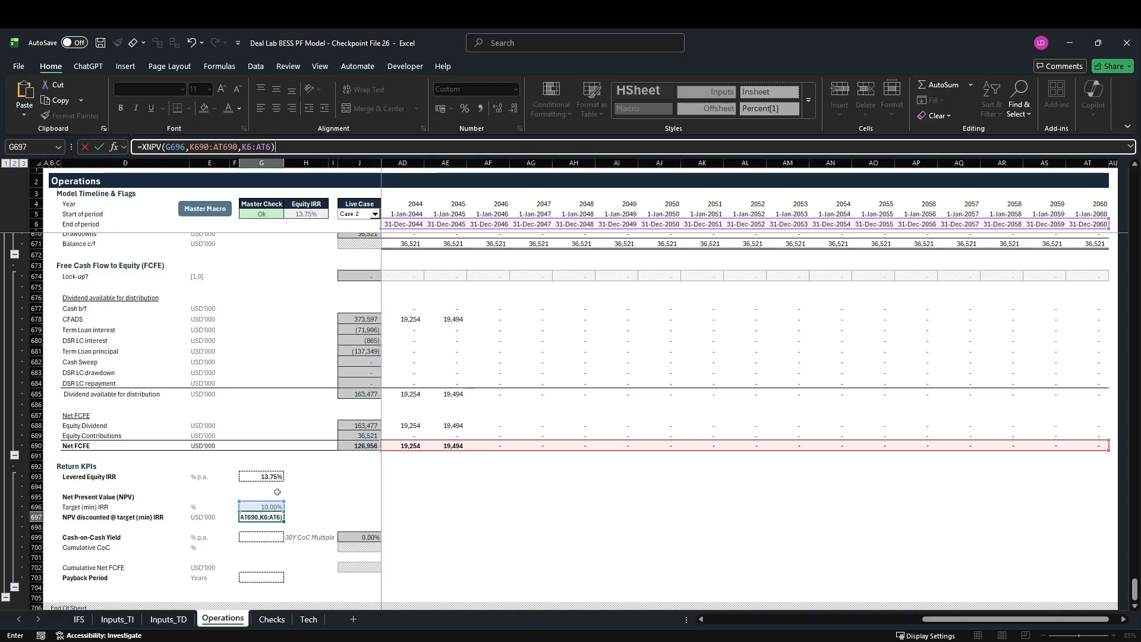
key("ctrl+Return")
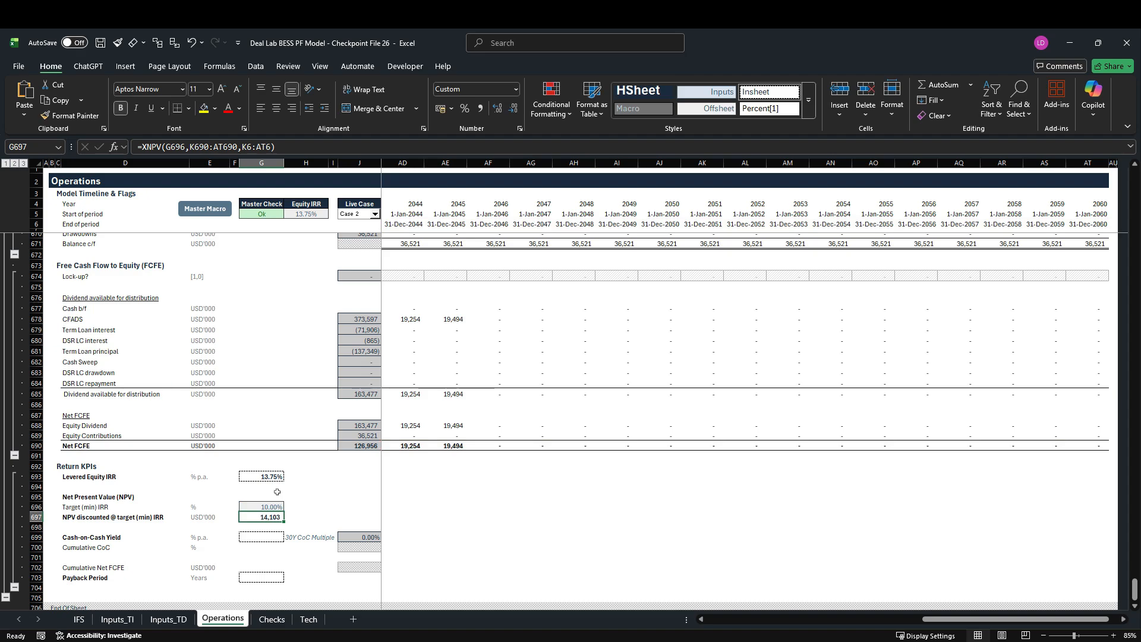
Review the NPV cell against the early-year Net FCFE, and check the Target Minimum Equity IRR case inputs on the Inputs_TI sheet
key("Right")
key("Right")
key("Right")
key("Right")
key("Left")
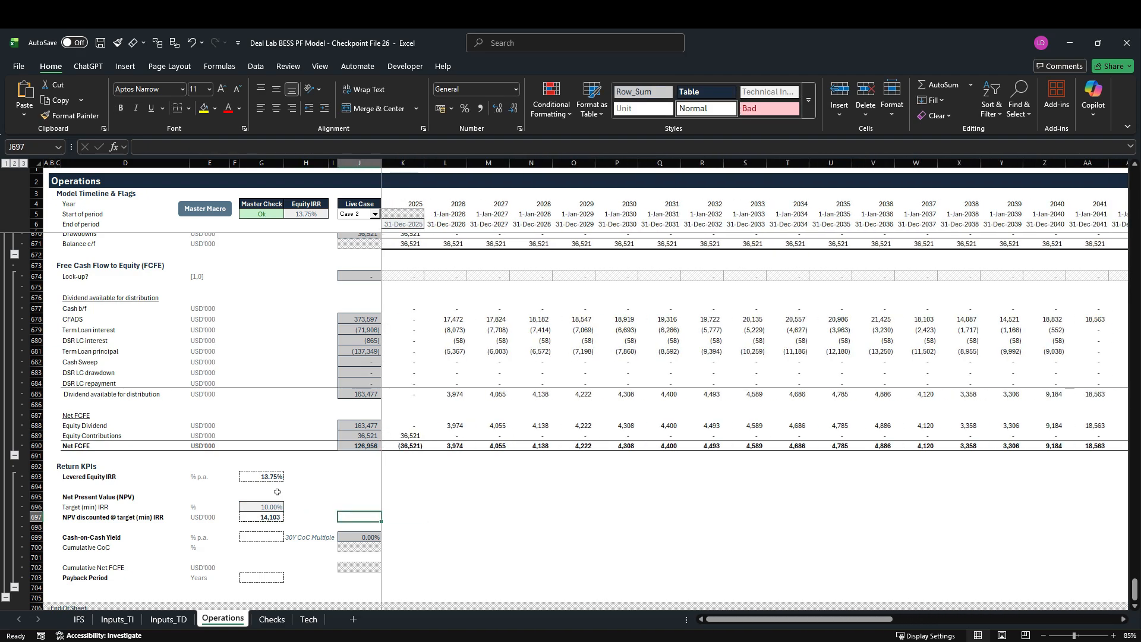
key("Left")
key("Left")
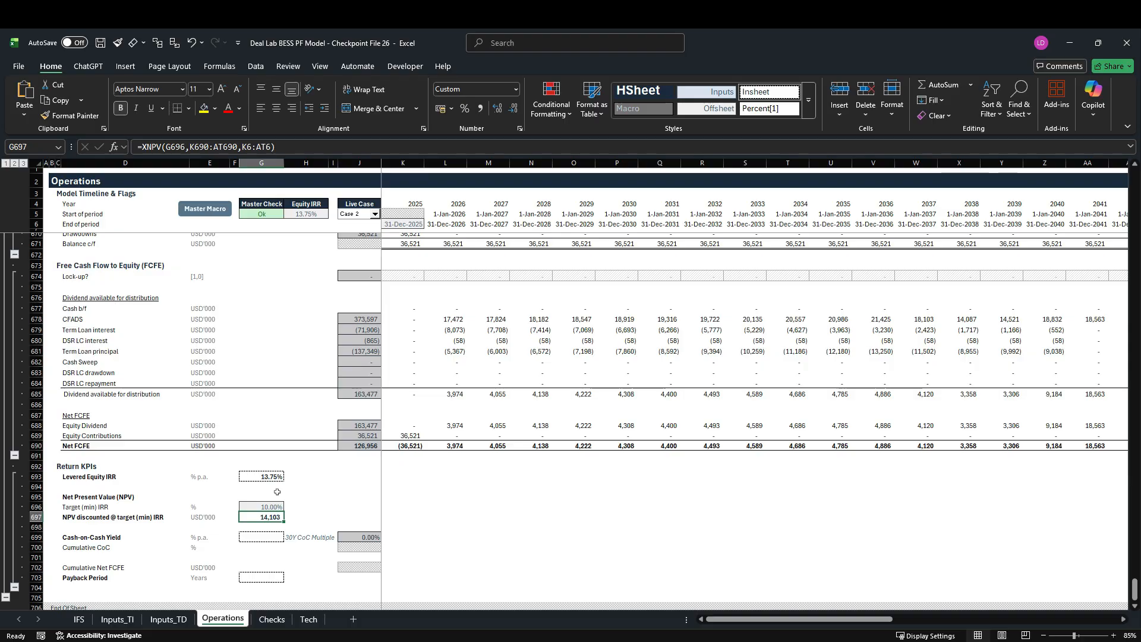
left_click(122, 620)
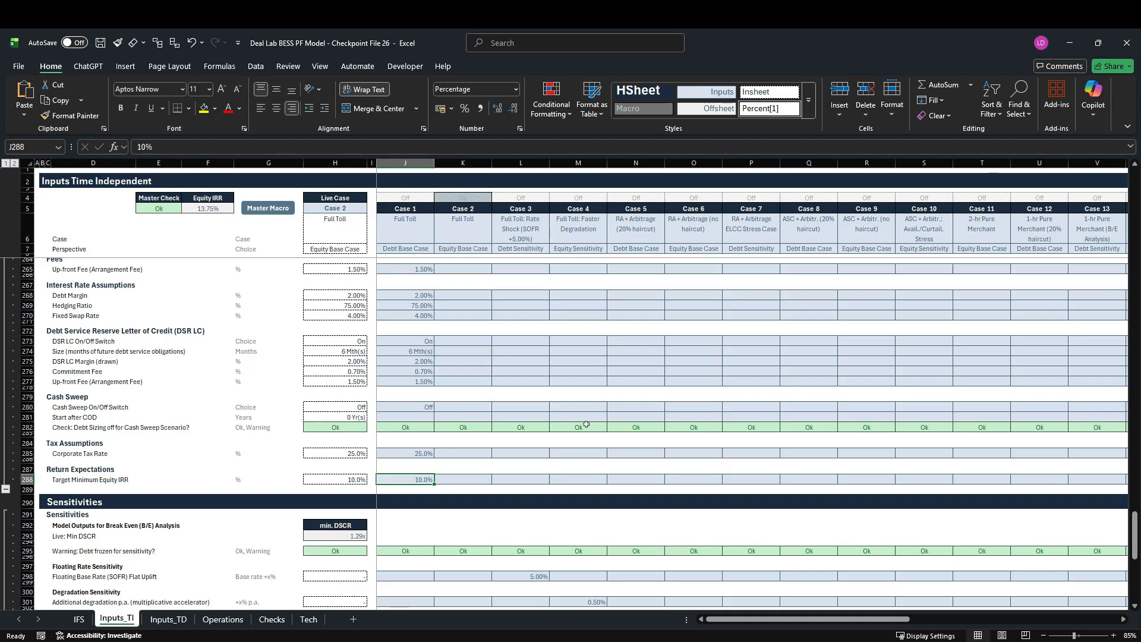
Back on the Operations sheet, switch the Live Case to Case 11 and run the Master Macro
left_click(221, 619)
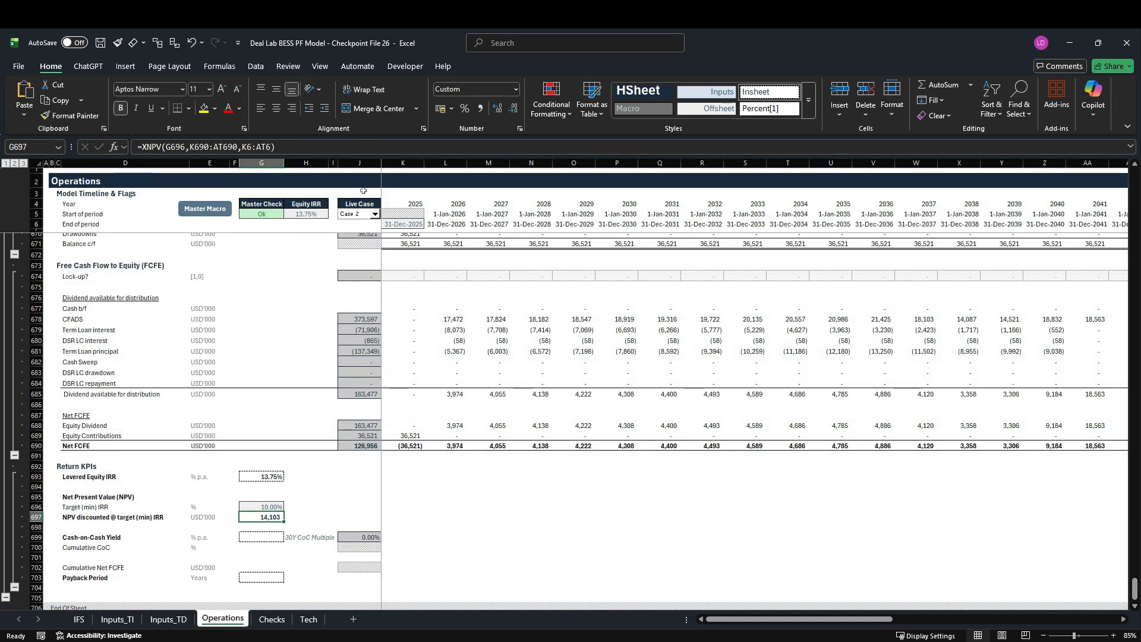
left_click(375, 214)
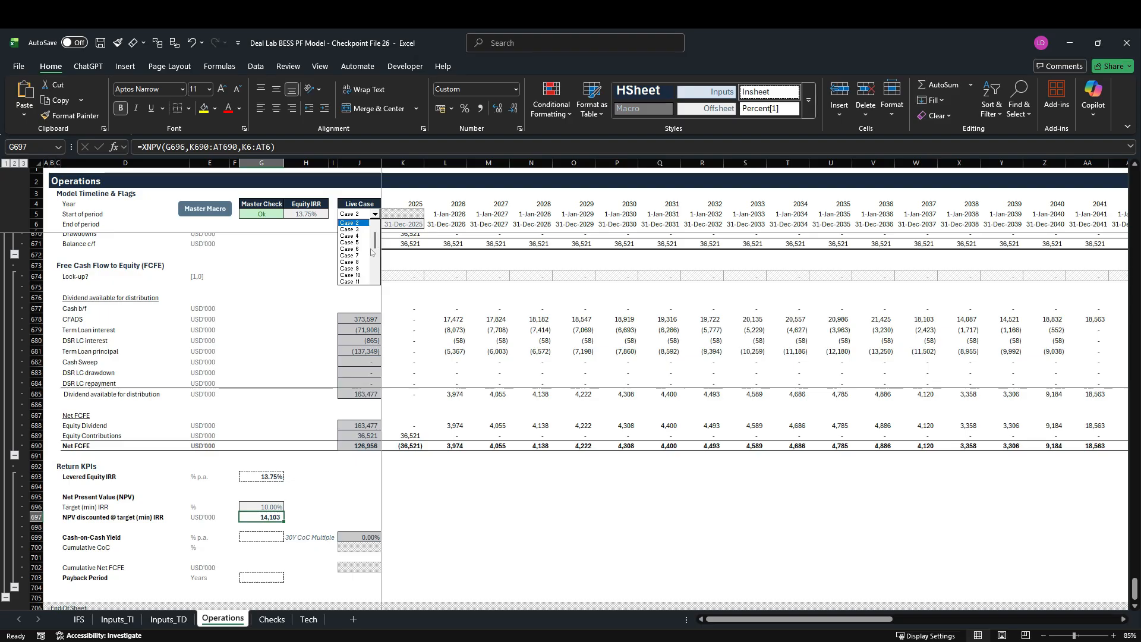
left_click(361, 283)
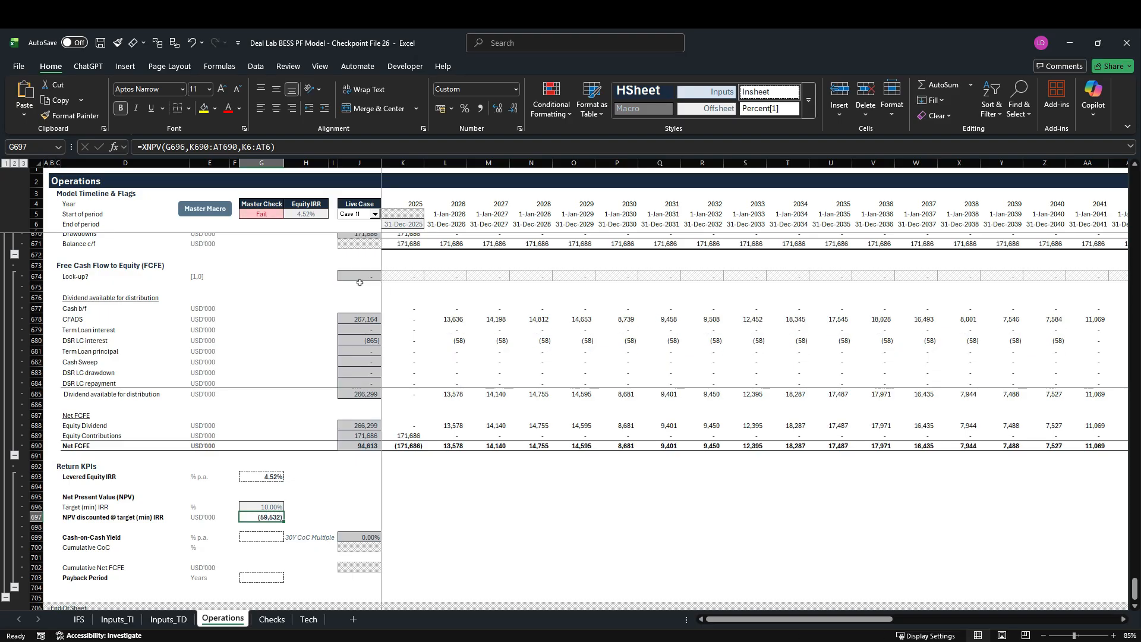
left_click(222, 216)
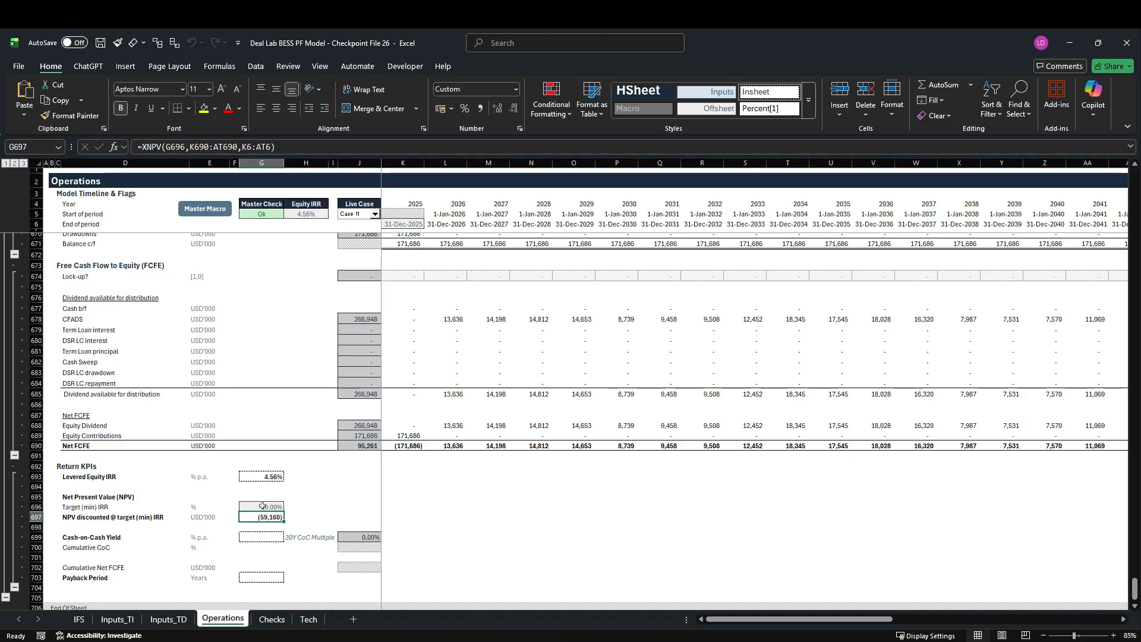
Set the Live Case back to Case 2 and rerun the Master Macro
left_click(375, 214)
scroll(377, 252, "up", 1)
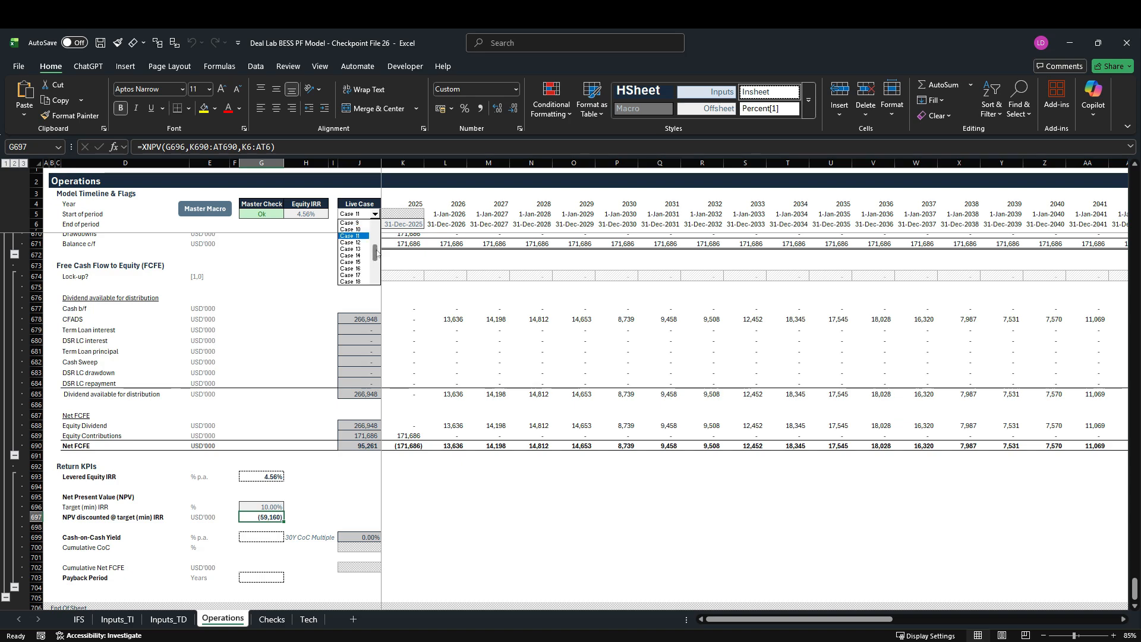
scroll(357, 252, "up", 3)
left_click(354, 229)
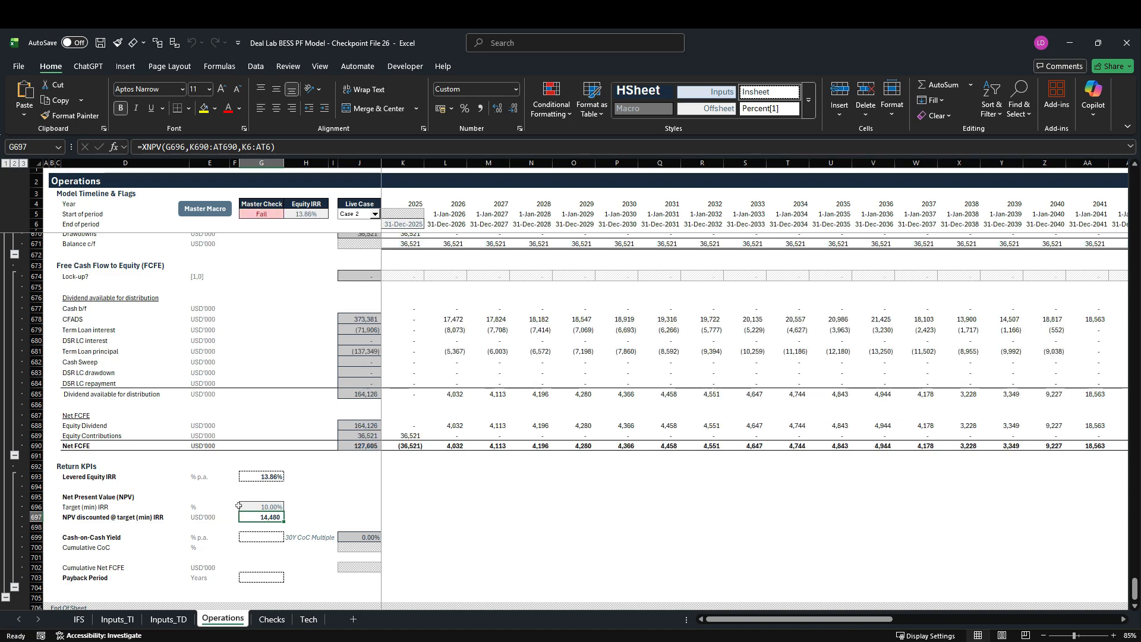
left_click(218, 210)
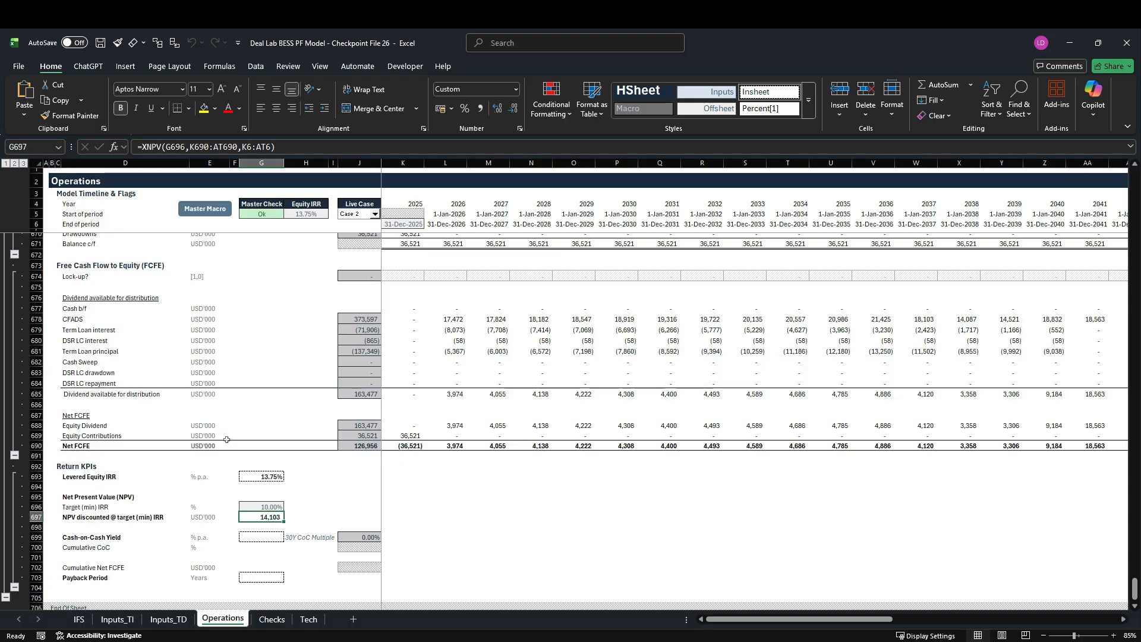
Calculate the Cash-on-Cash Yield in G699 as total Equity Dividend over total Equity Contributions with =J688/J689
left_click(43, 521)
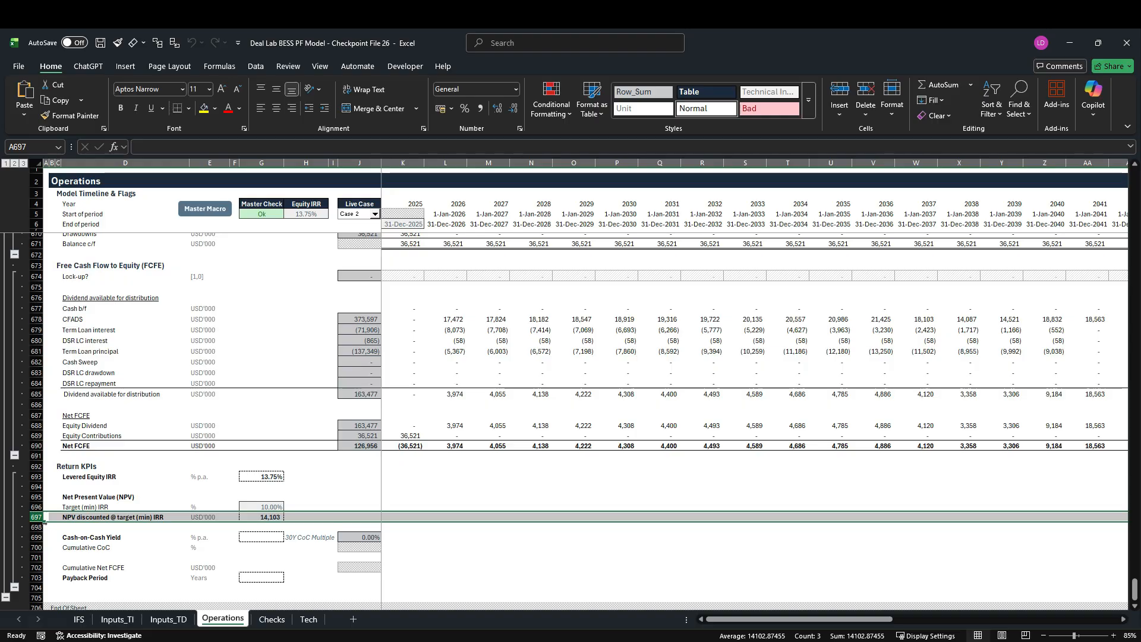
left_click(253, 538)
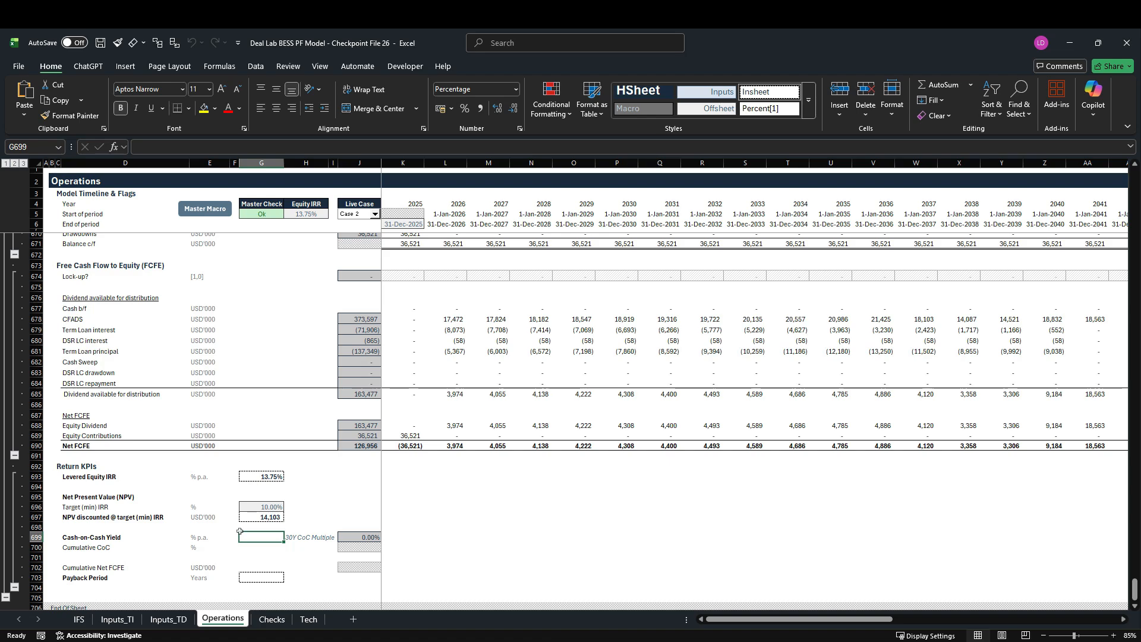
type("=")
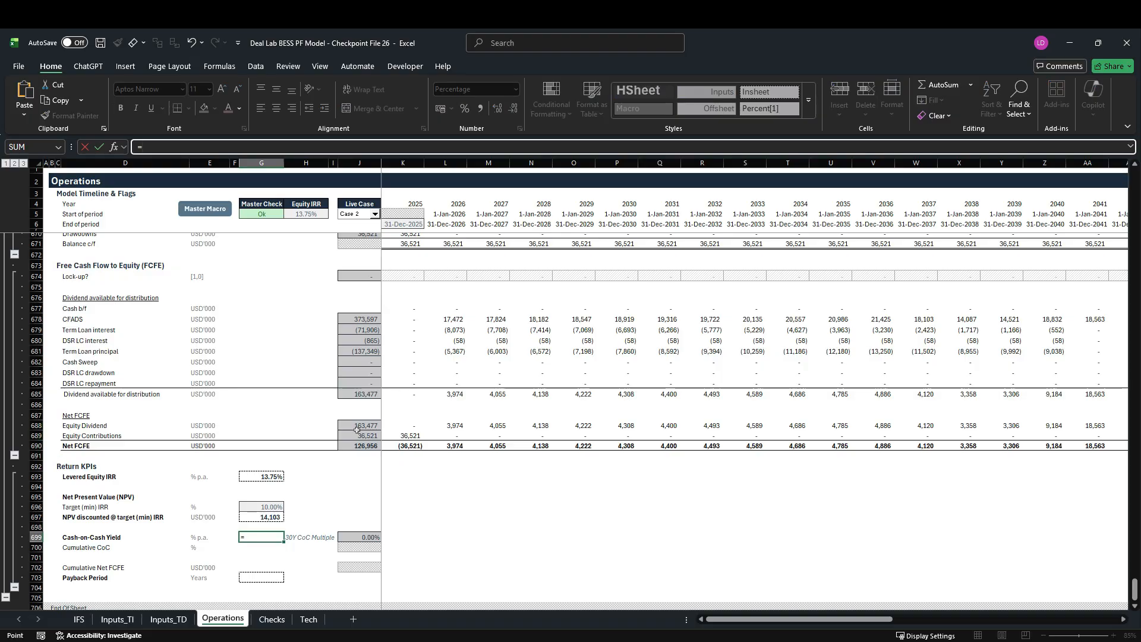
left_click(358, 428)
type("/")
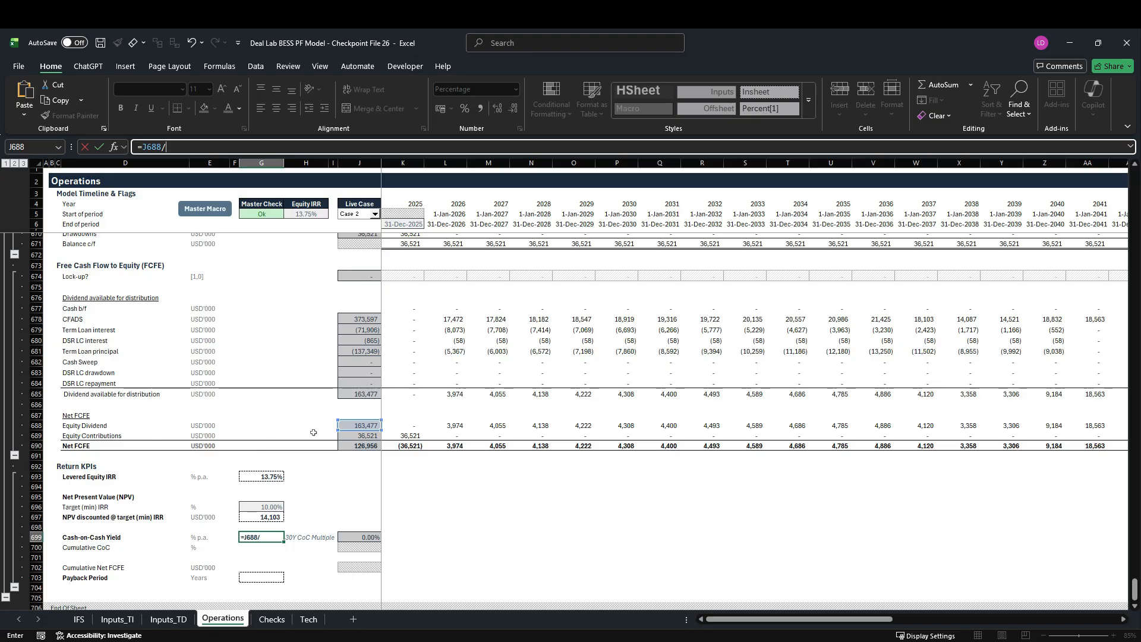
left_click(367, 437)
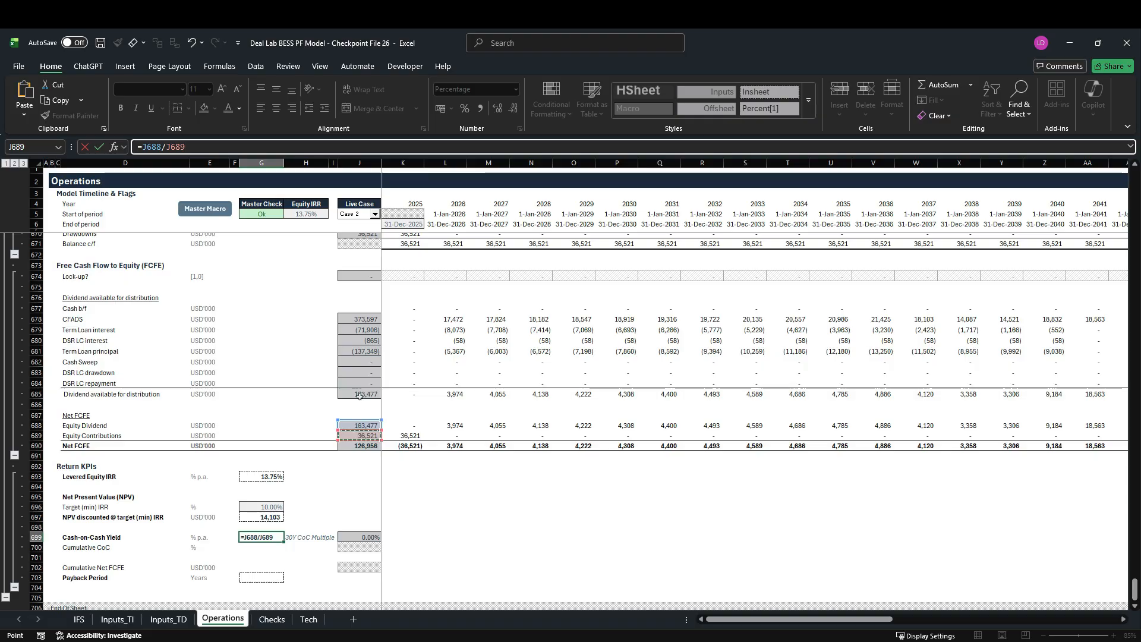
key("Return")
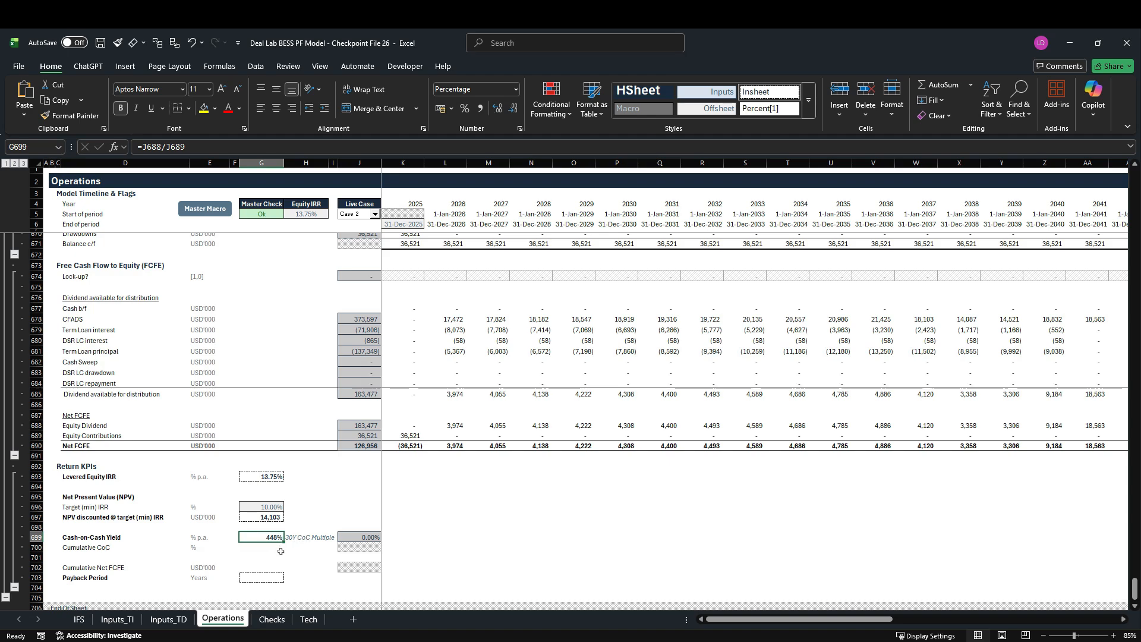
Enter the annual cash-on-cash yield =K688/$J$689 in K699 and fill it across the rest of the timeline row
left_click(390, 540)
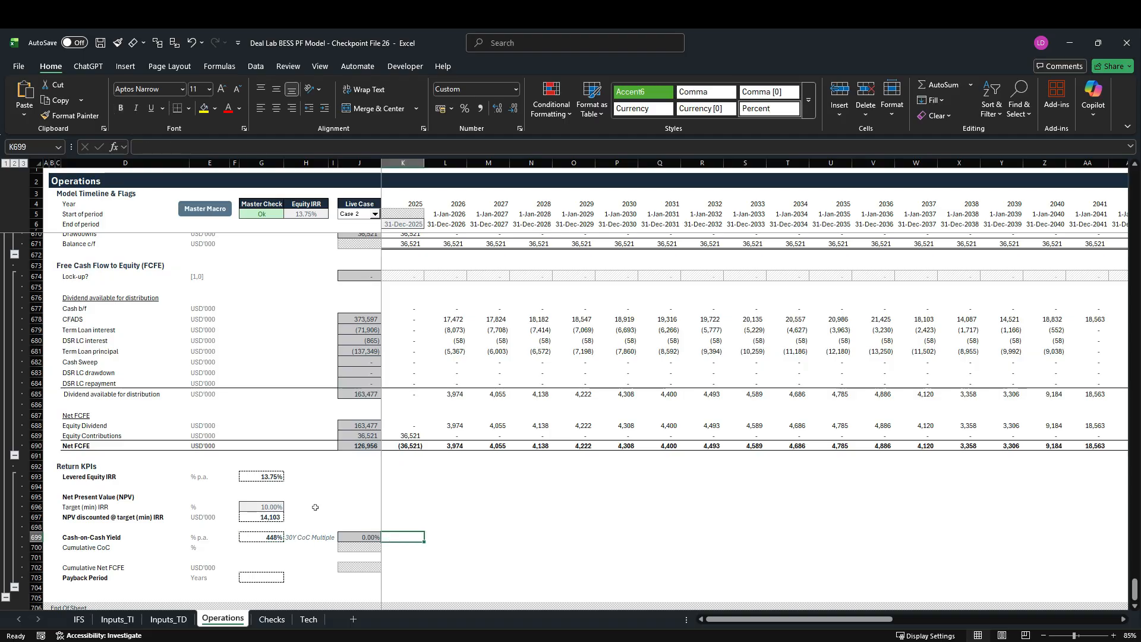
type("=")
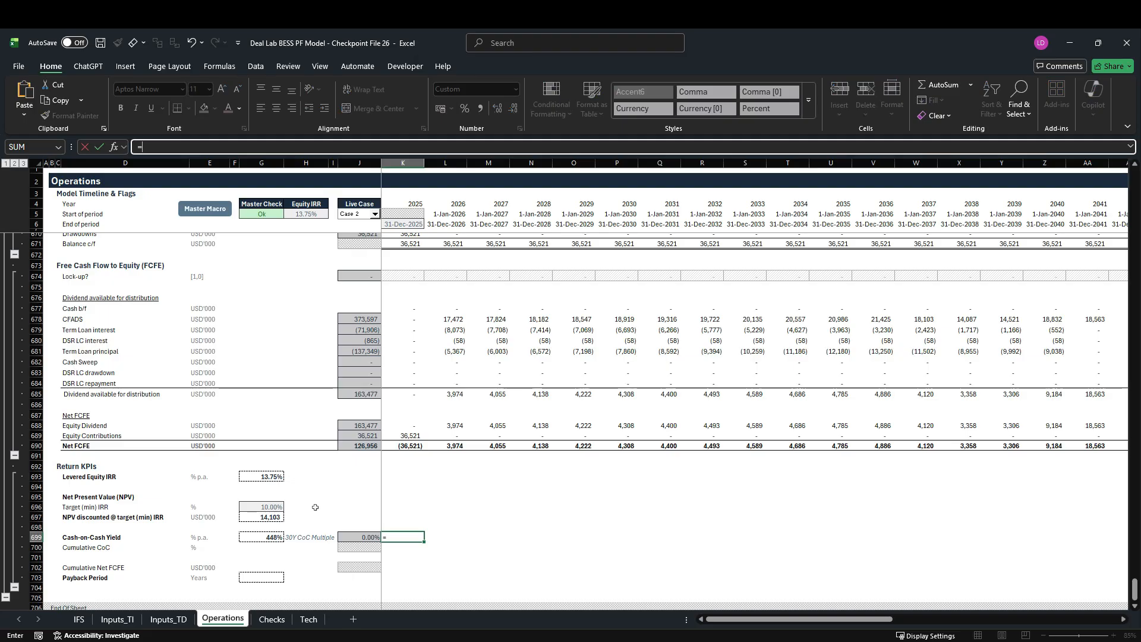
left_click(414, 426)
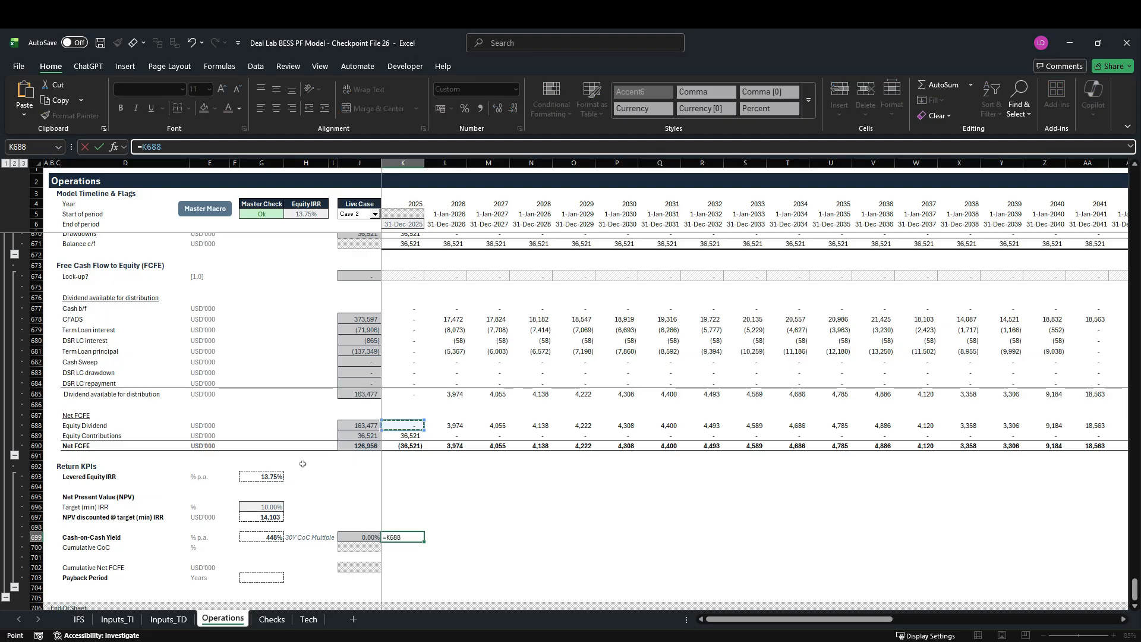
type("/")
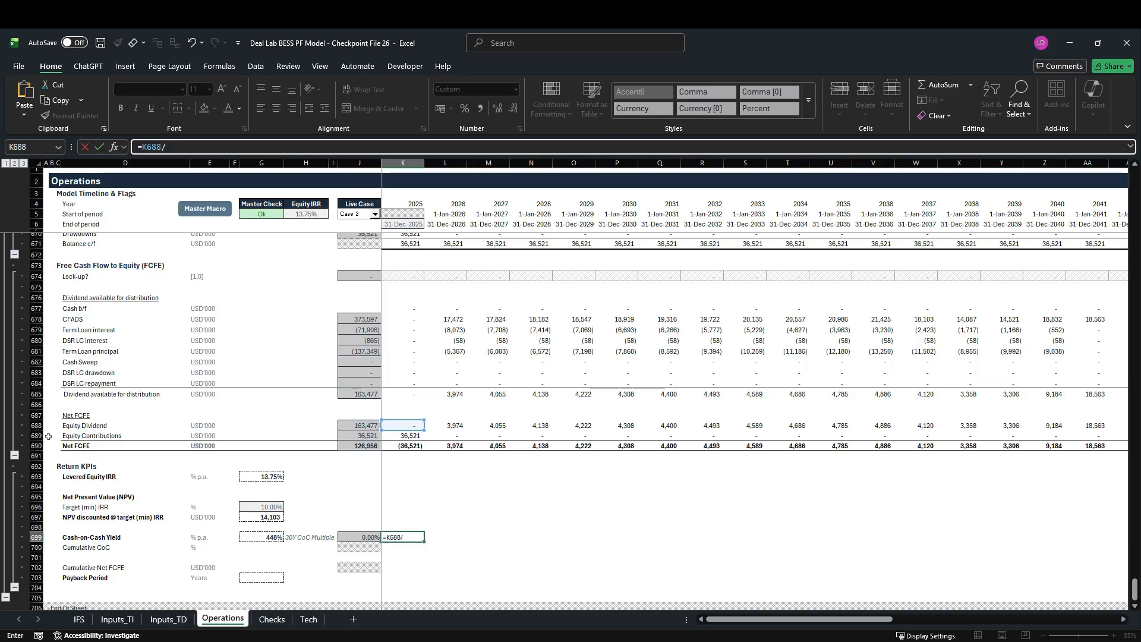
left_click(371, 438)
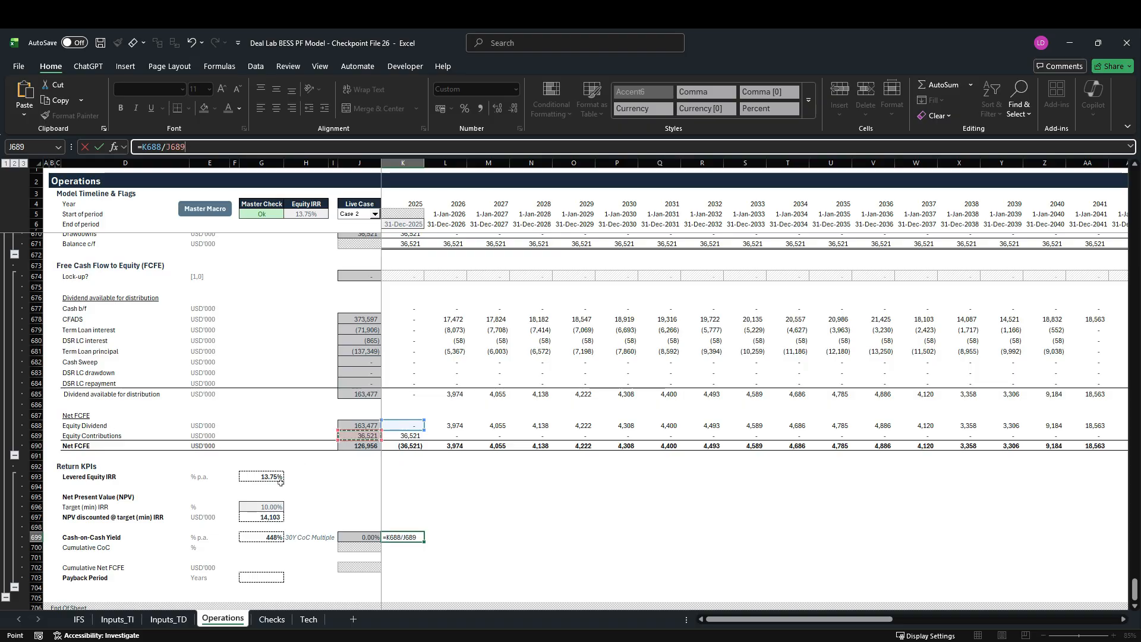
key("F4")
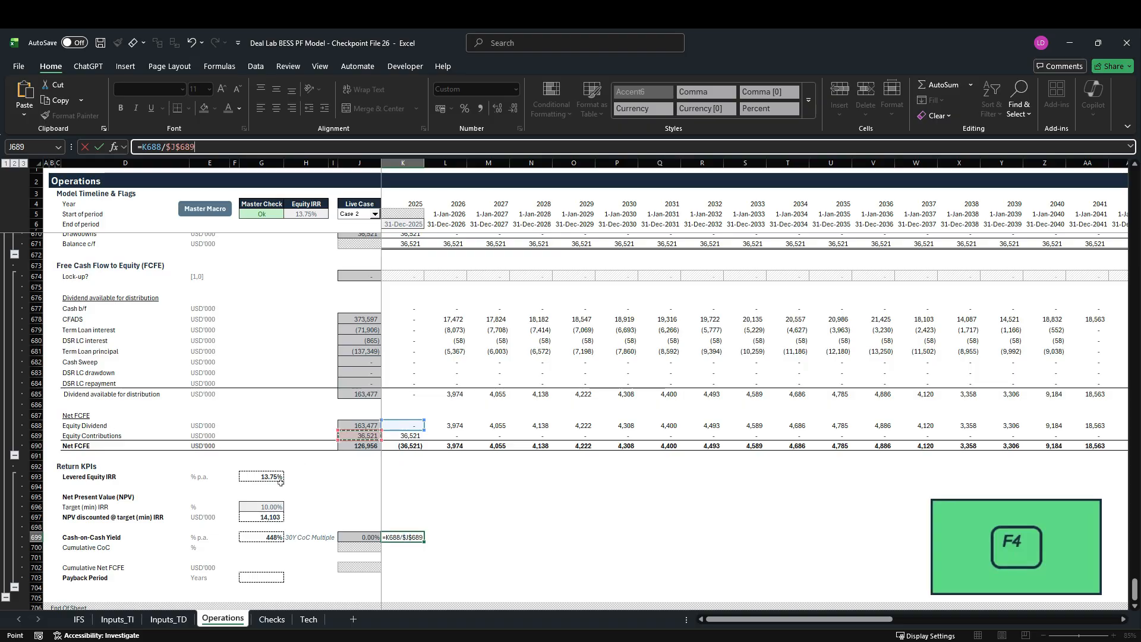
key("ctrl+Return")
key("ctrl+shift+Right")
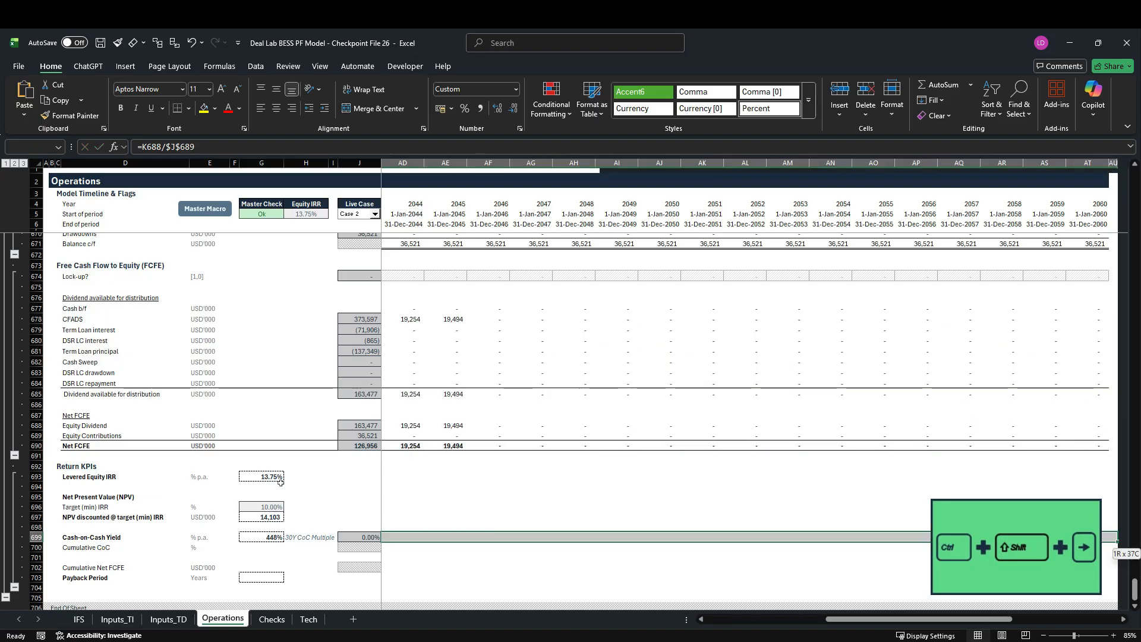
key("ctrl+r")
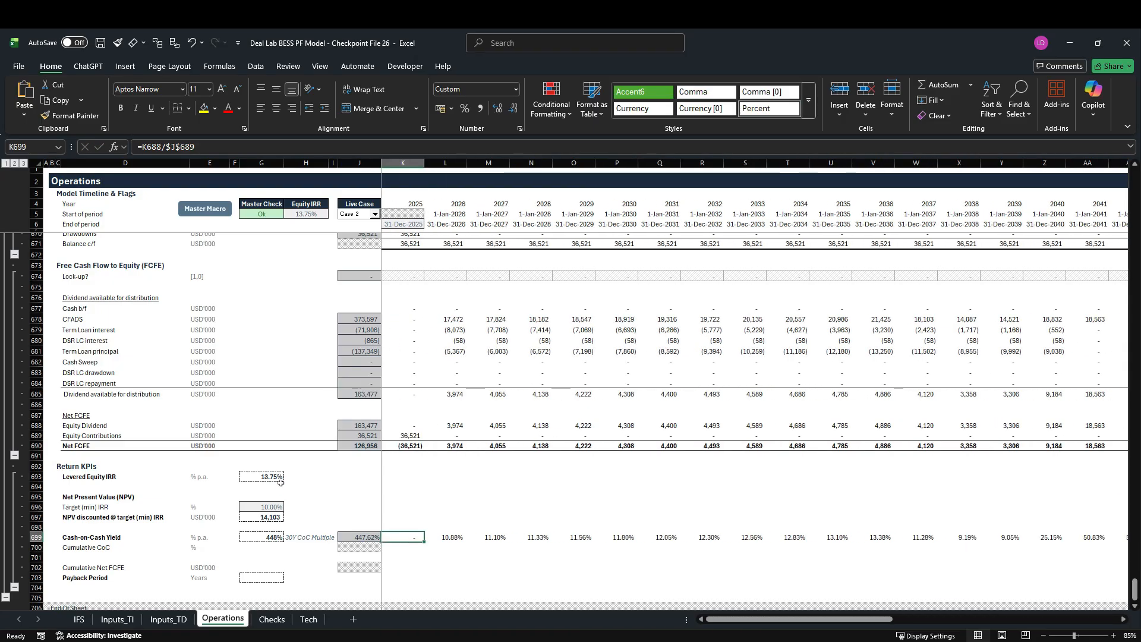
Examine the annual Cash-on-Cash Yield values and formulas along row 699 from 2025 to 2040
key("Right")
key("Right")
key("Right")
key("Right")
key("Right")
key("Right")
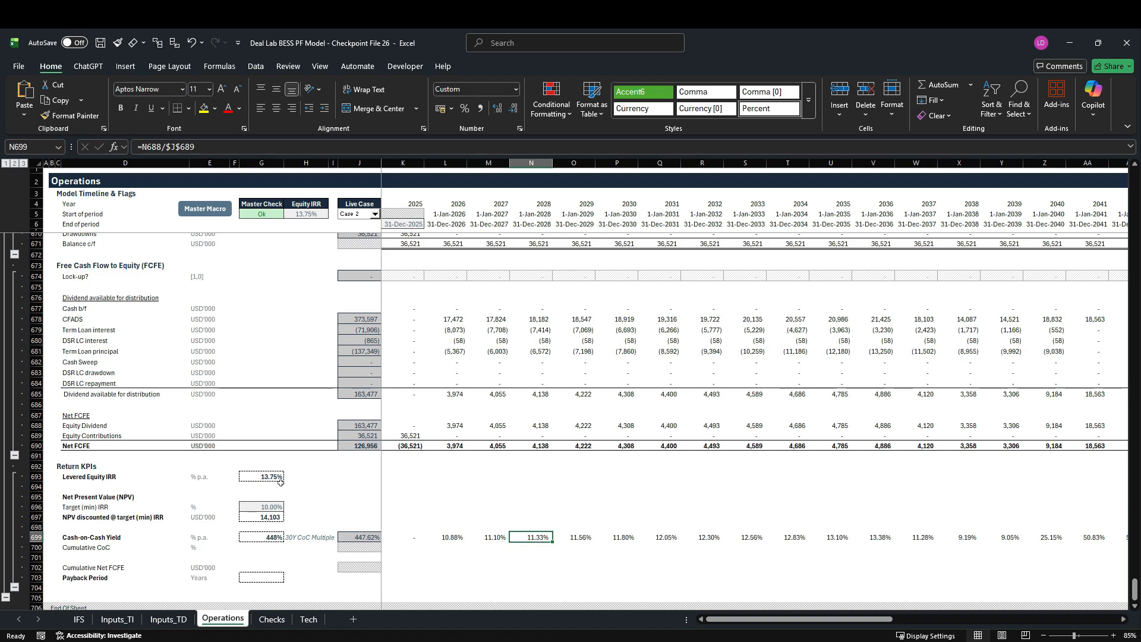
key("Right")
key("Right")
key("Right")
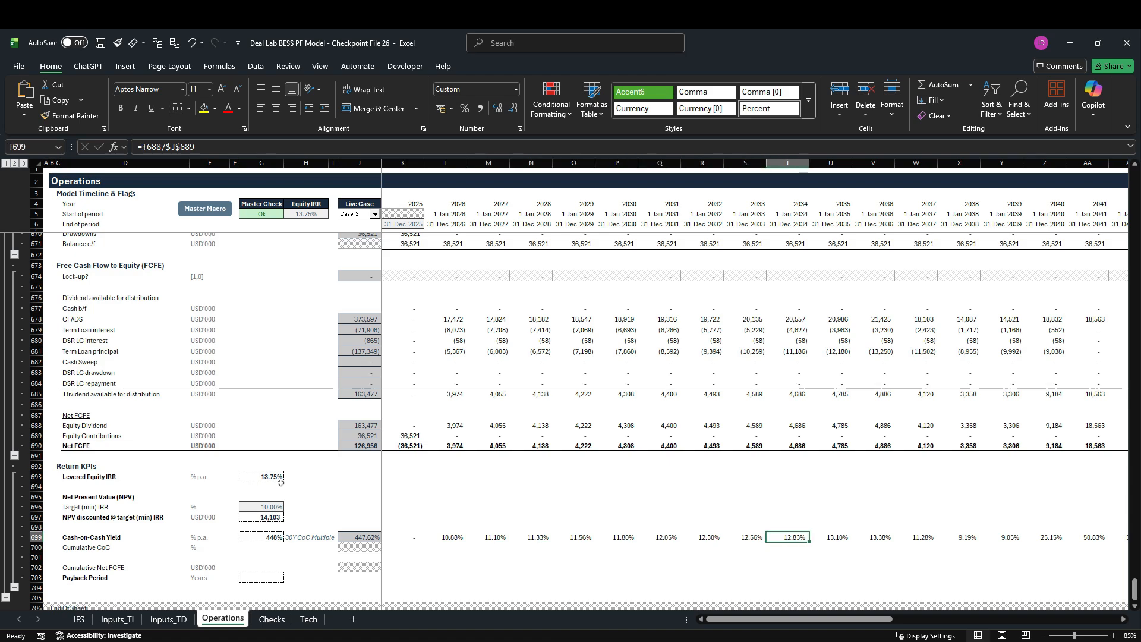
key("Right")
key("Right")
key("Right")
key("Right")
key("Right")
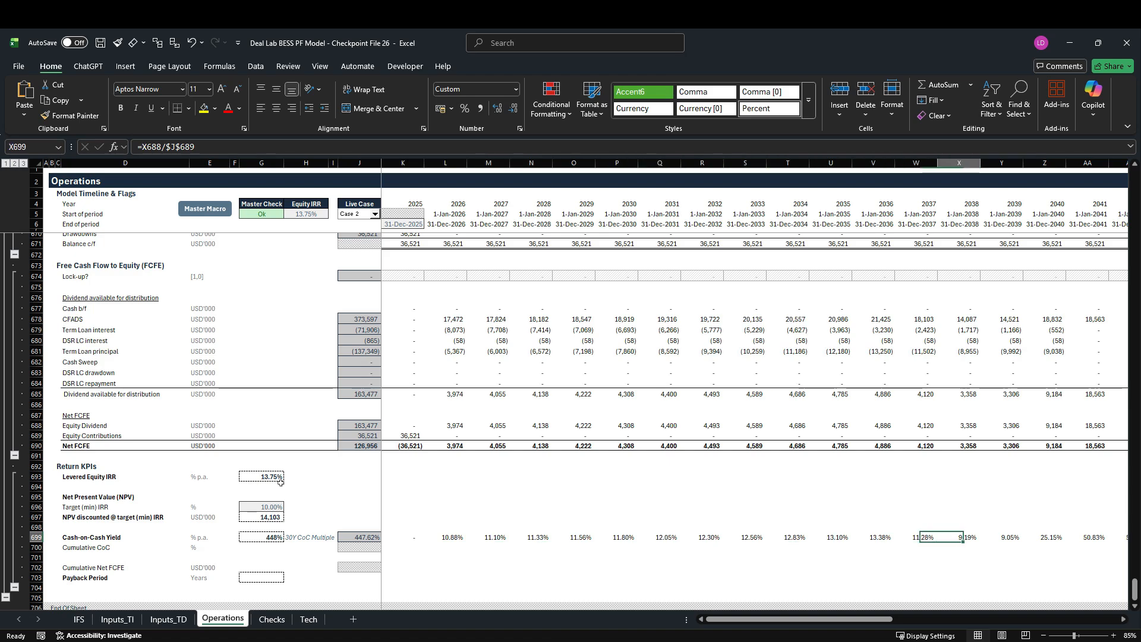
key("Right")
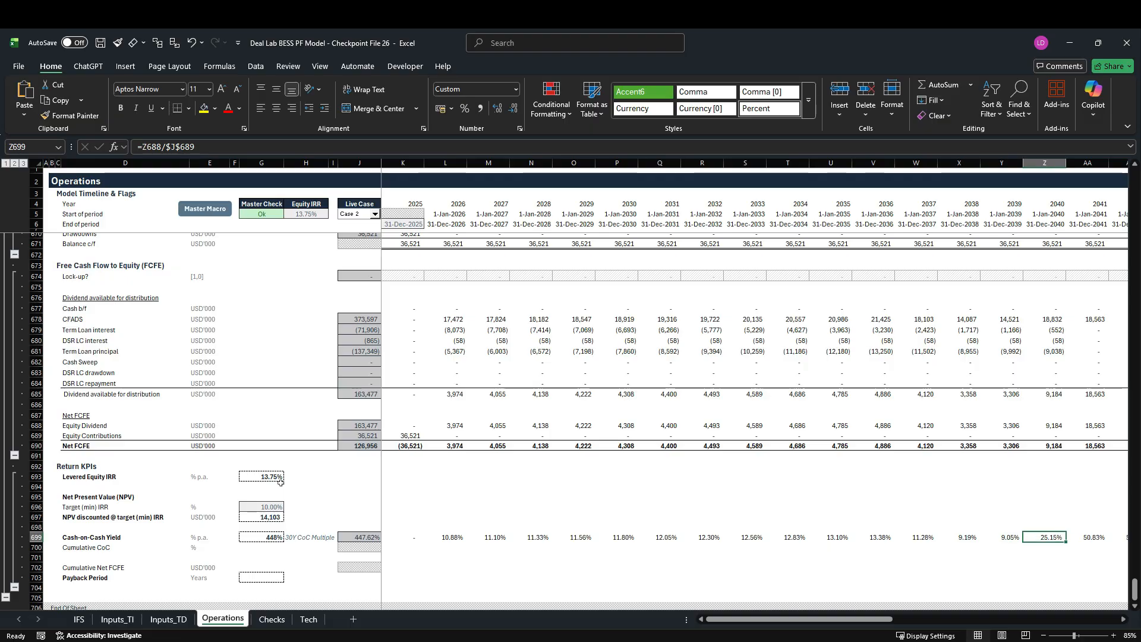
Examine the Cash-on-Cash Yield values along row 699 for the 2041 to 2045 columns
key("Right")
key("Right")
key("Right")
key("Right")
key("Right")
key("Right")
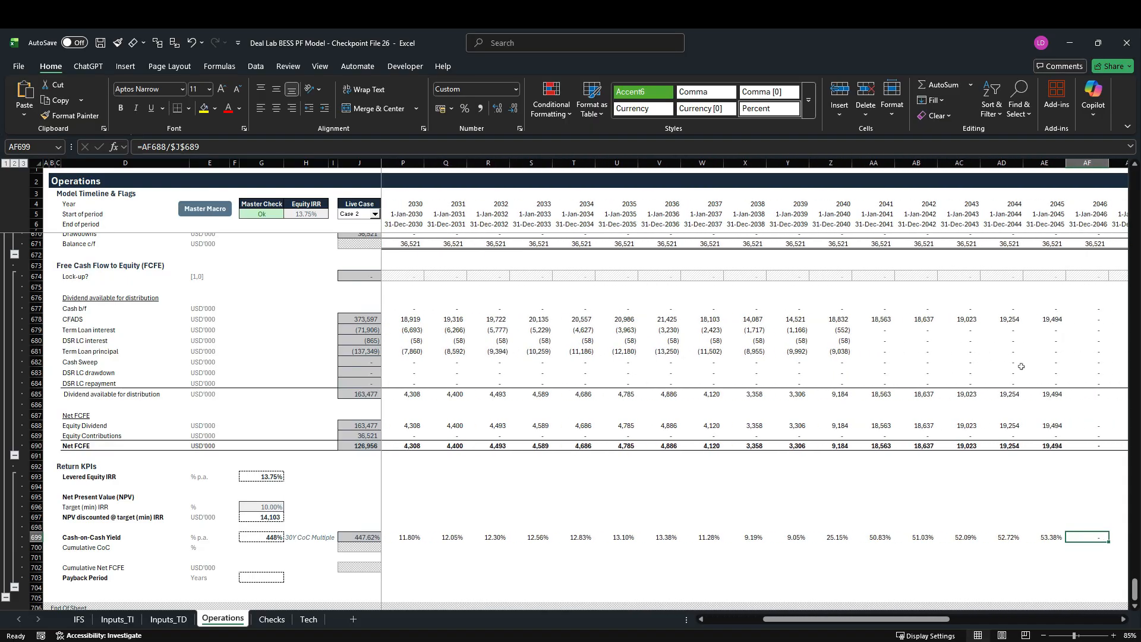
left_click_drag(1045, 165, 887, 170)
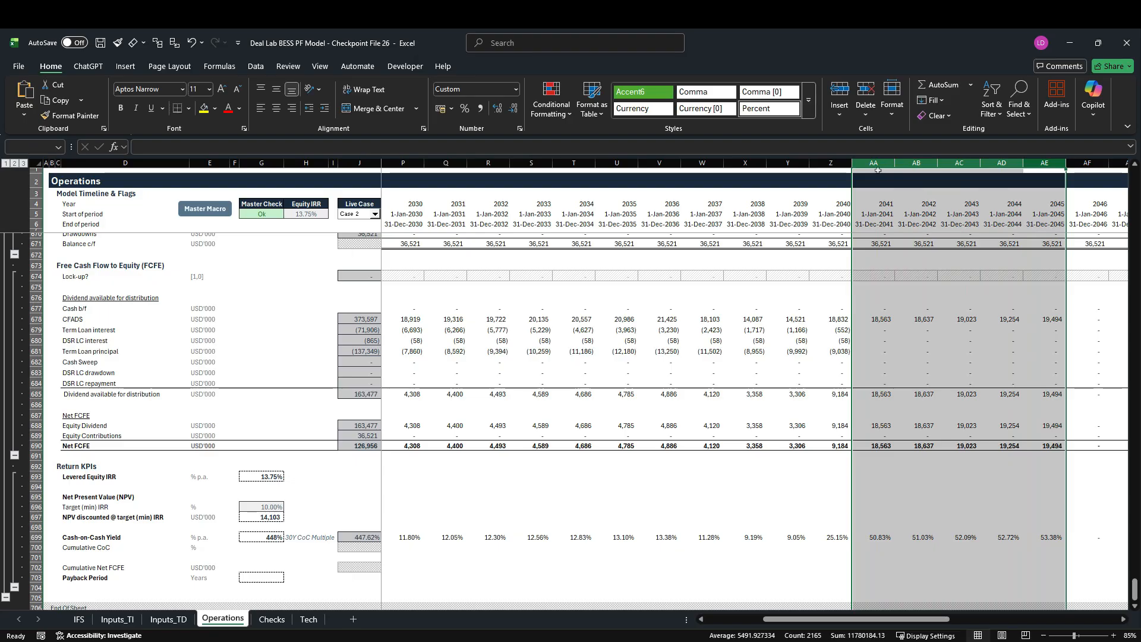
left_click_drag(877, 170, 871, 180)
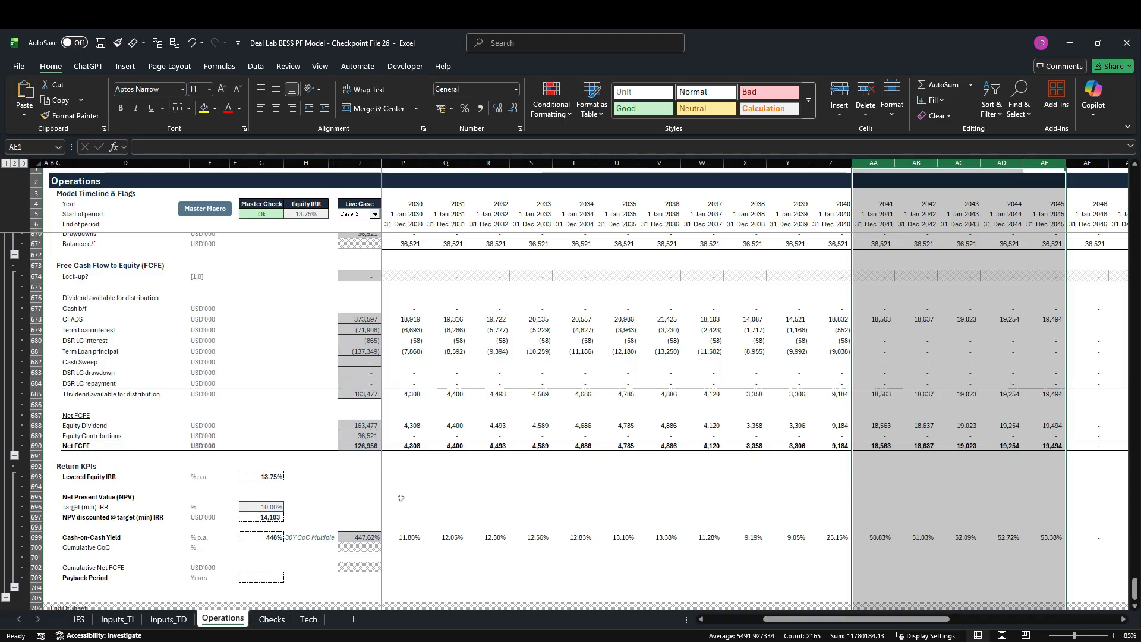
Begin the Cumulative CoC formula in K700 by adding the prior balance to the current annual yield as =(J700+K699
left_click(352, 548)
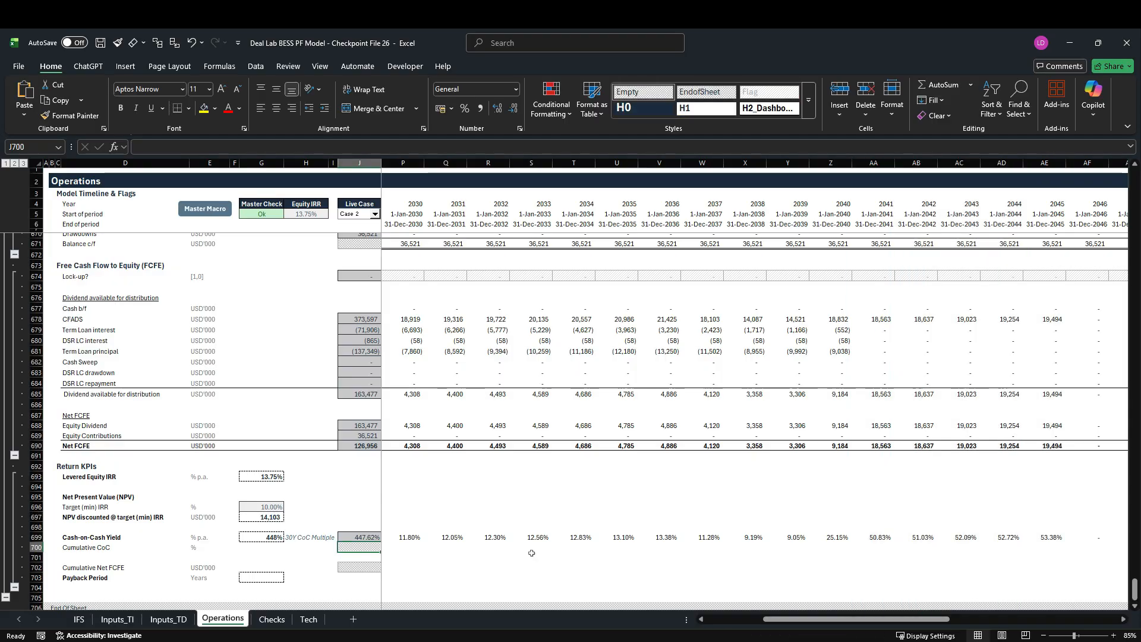
key("Right")
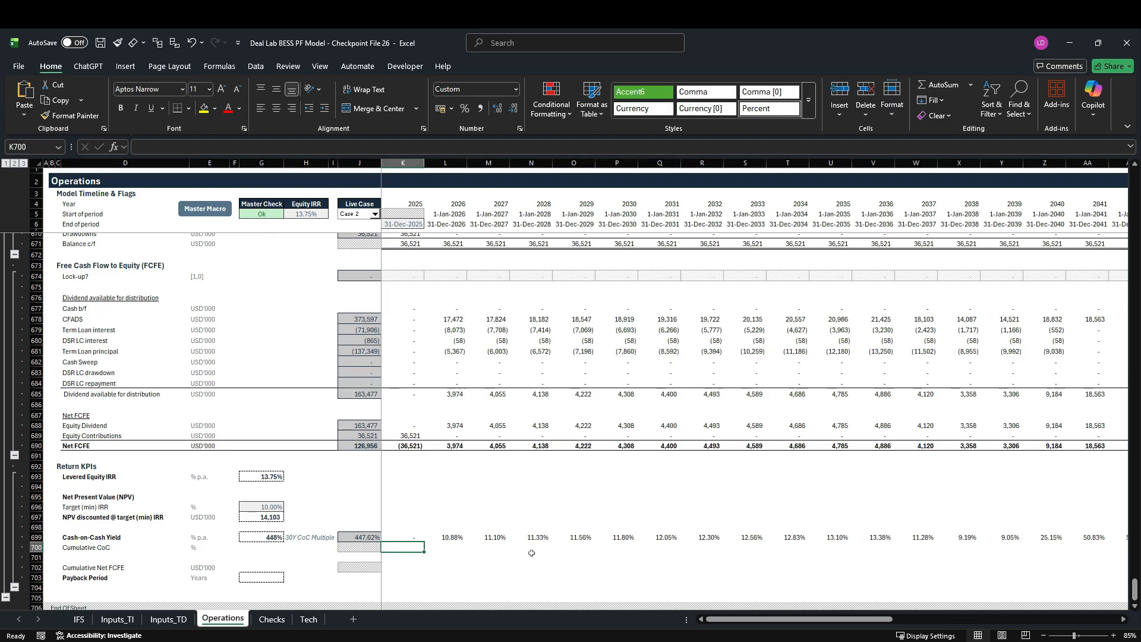
type("=")
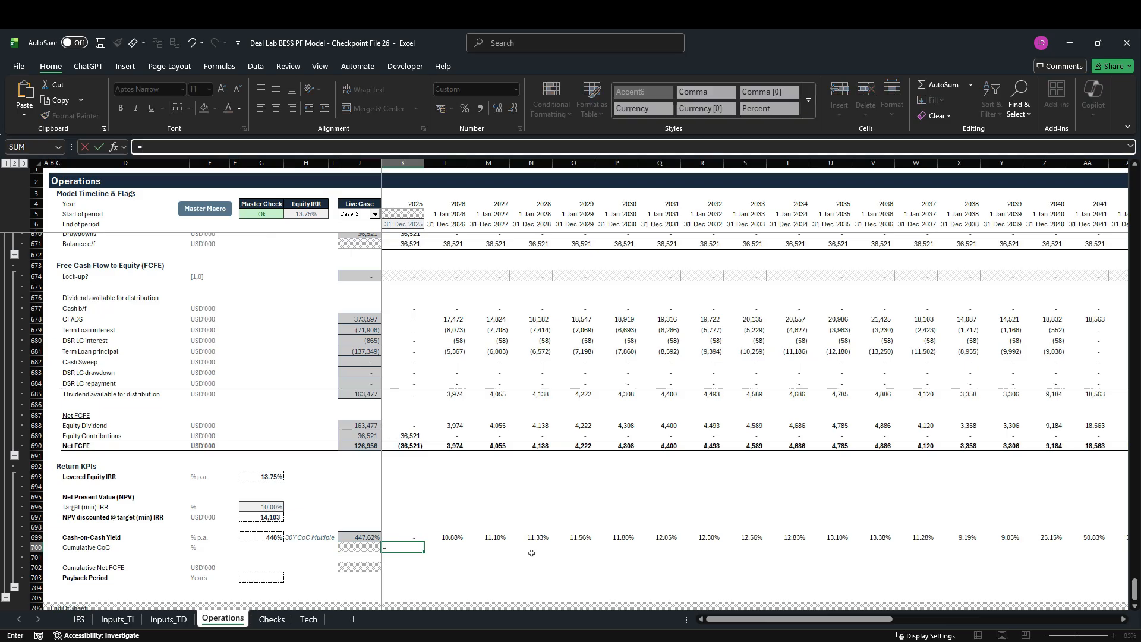
left_click(365, 552)
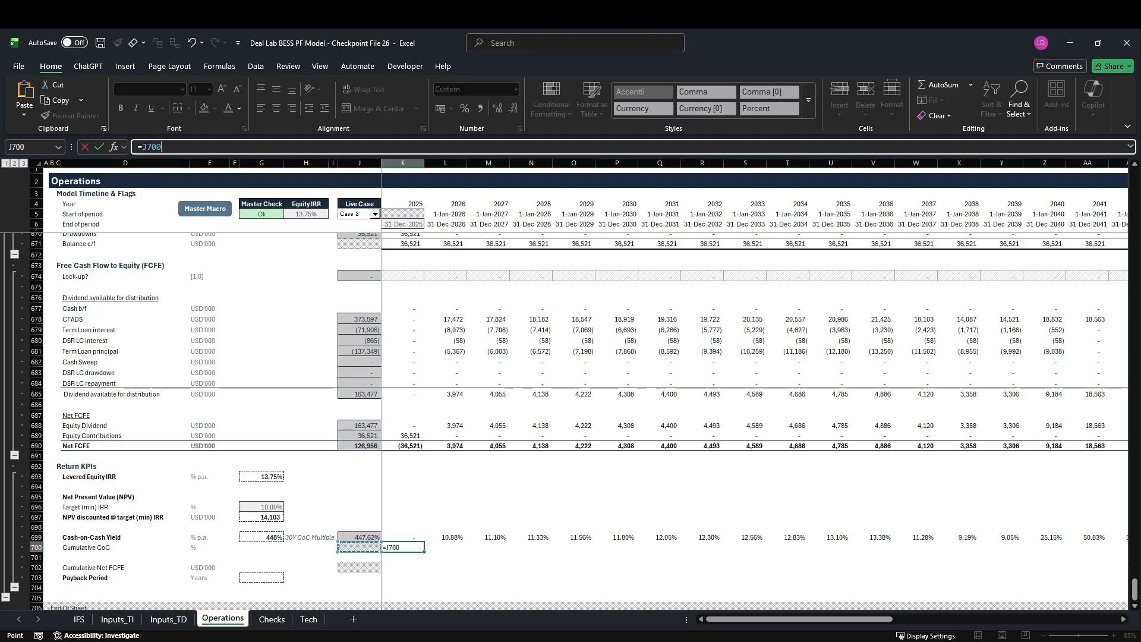
key("F2")
type("(J700")
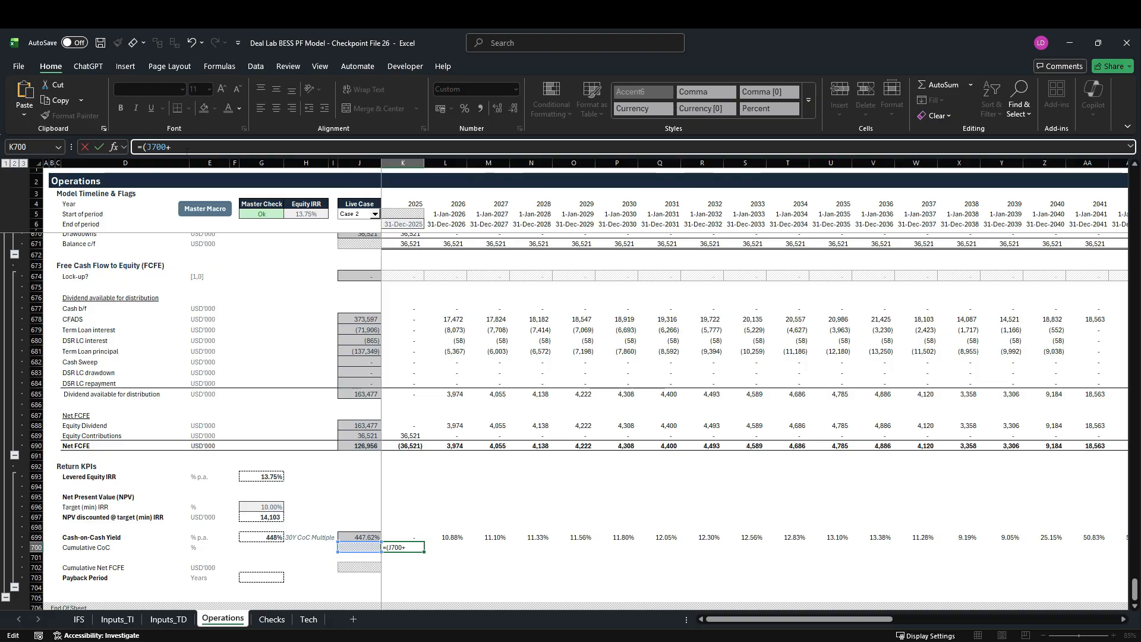
type("+")
key("F2")
key("Up")
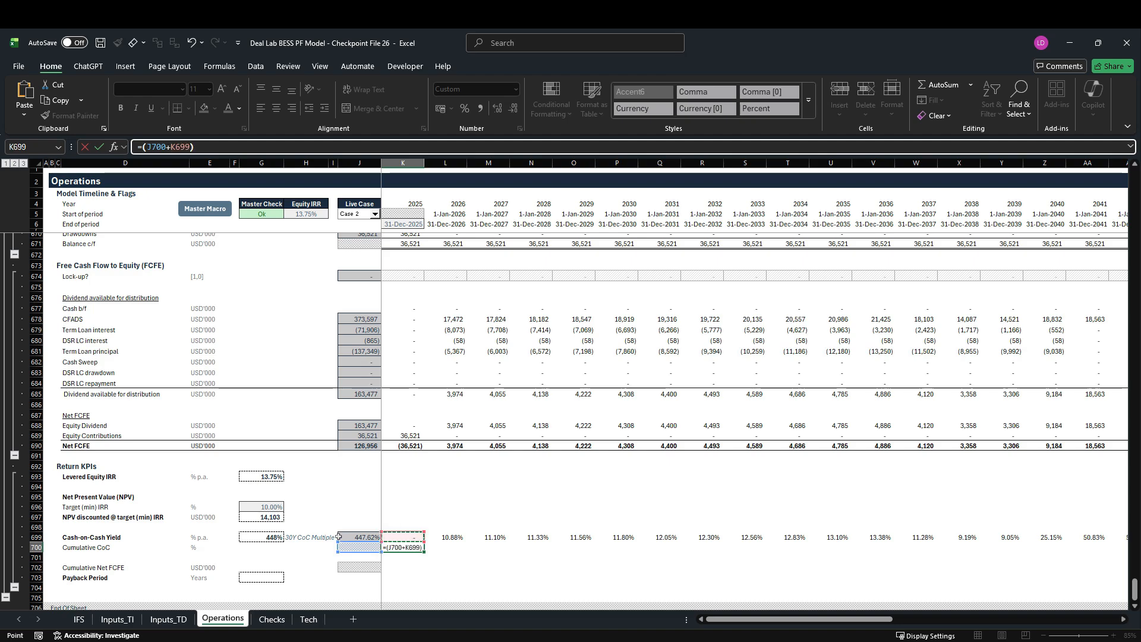
Complete the K700 formula with )*MAX(K11,K12), using the Financial Close and Operations flags, and fill it across the timeline row
type(")*max")
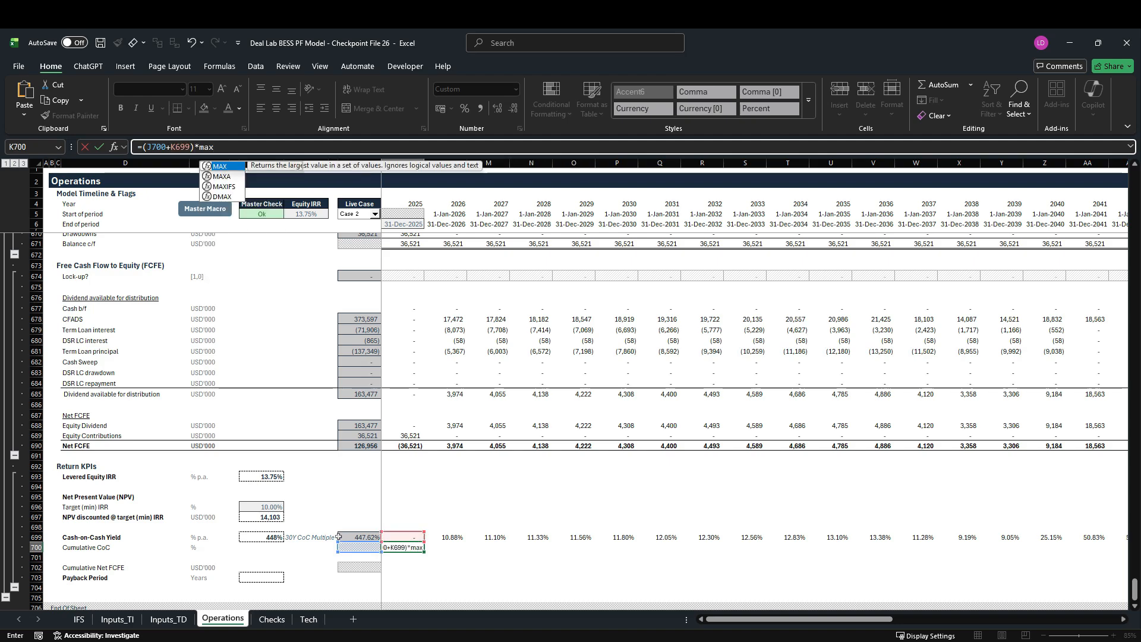
key("Tab")
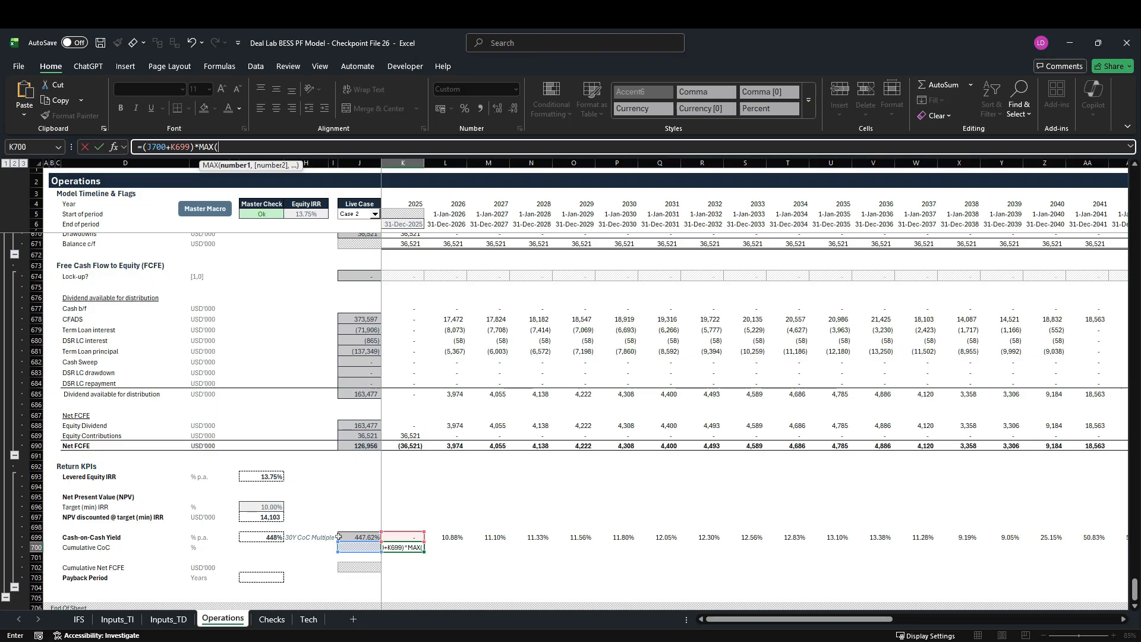
scroll(433, 560, "up", 3)
scroll(433, 560, "up", 20)
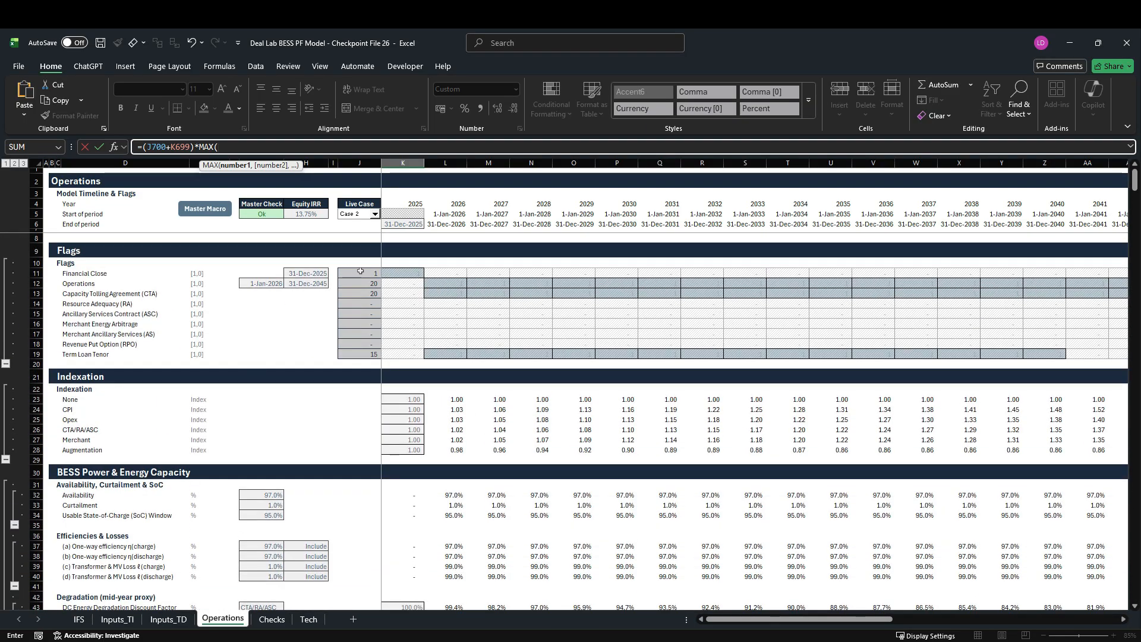
left_click(413, 272)
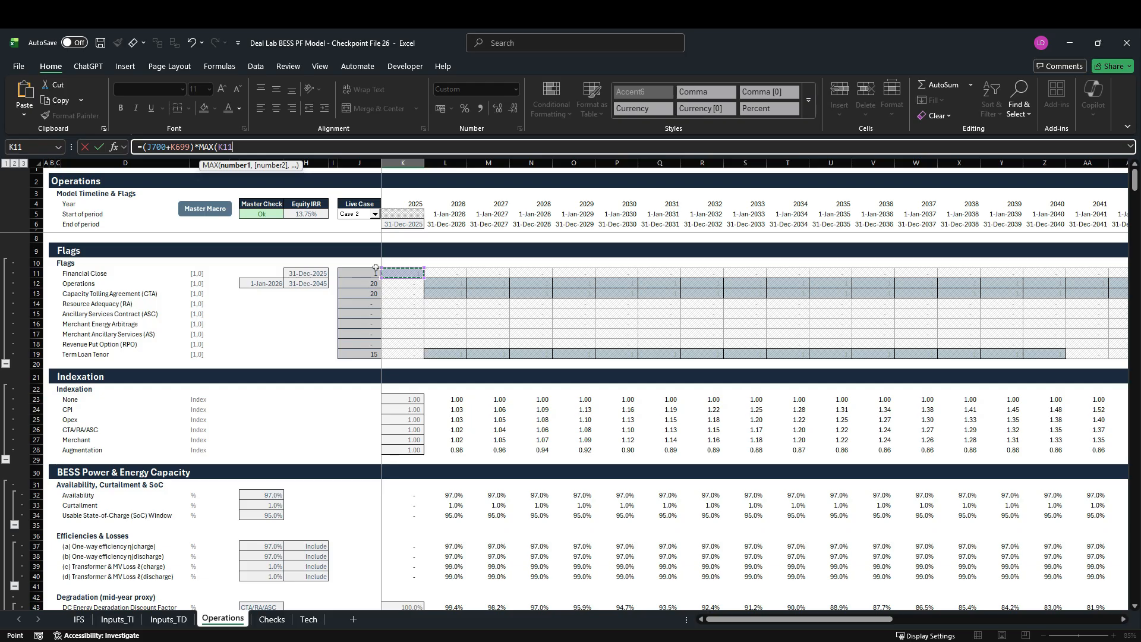
type(",")
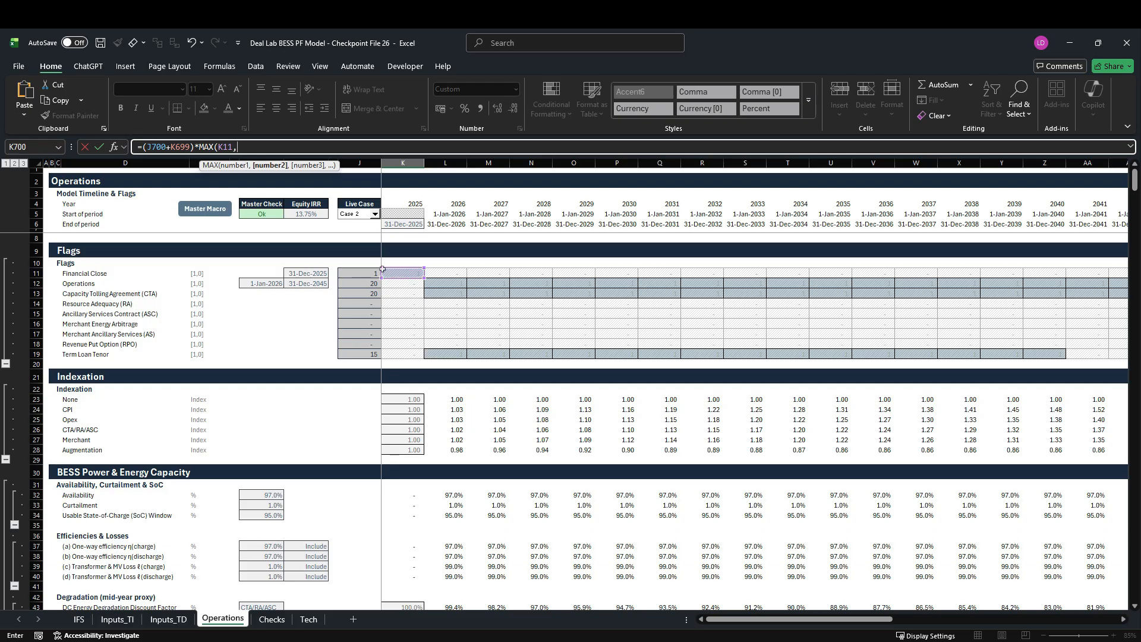
left_click(413, 286)
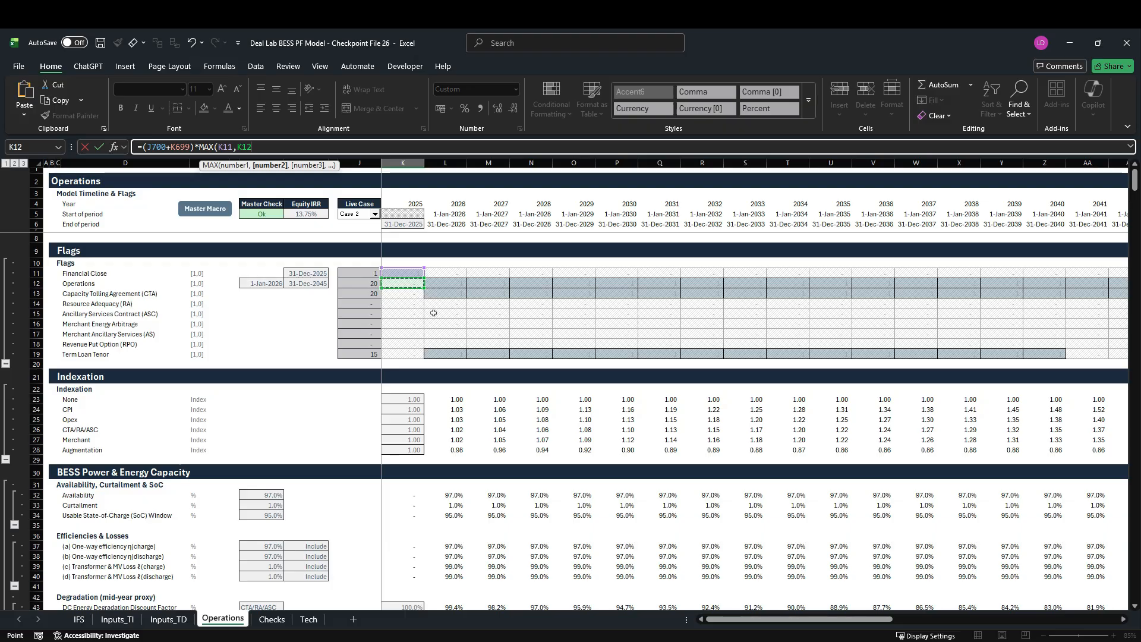
type(")")
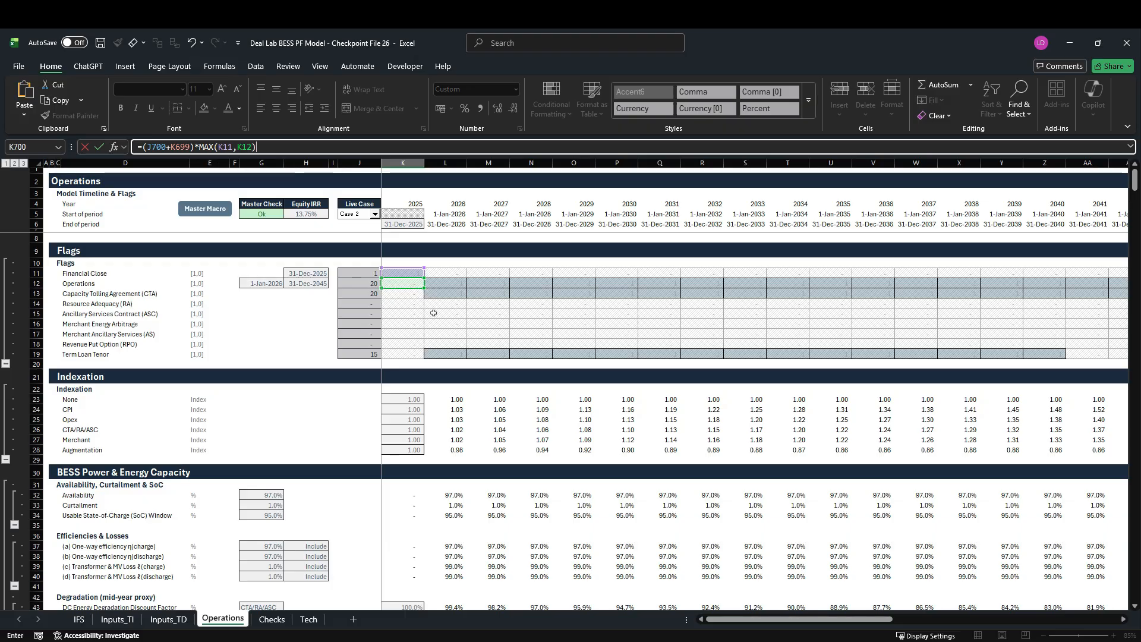
key("ctrl+Return")
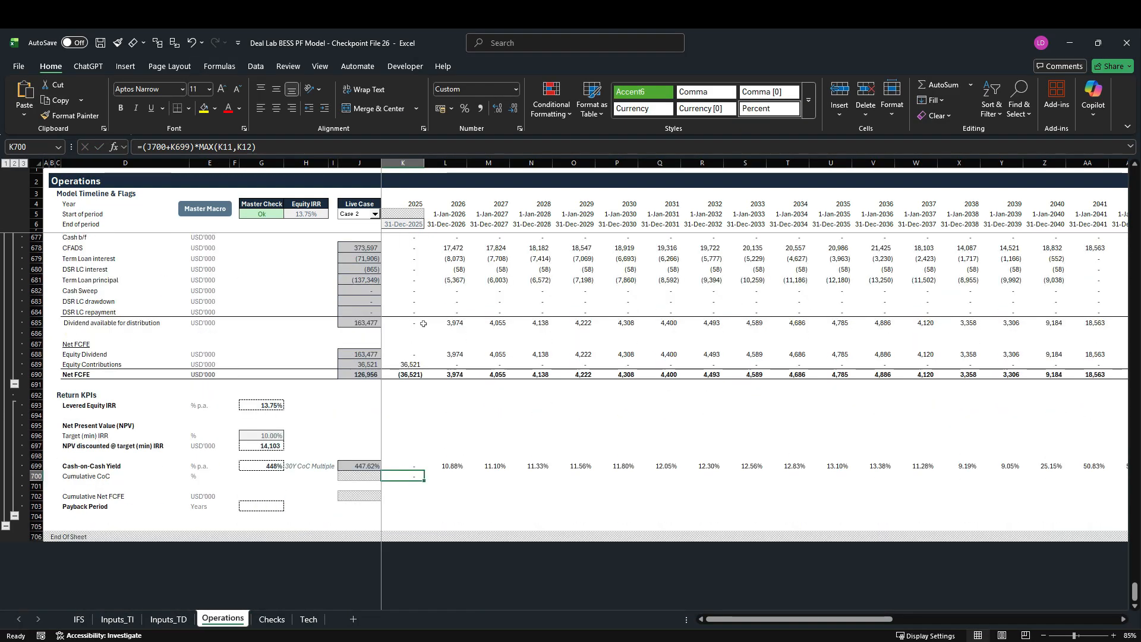
key("ctrl+shift+Right")
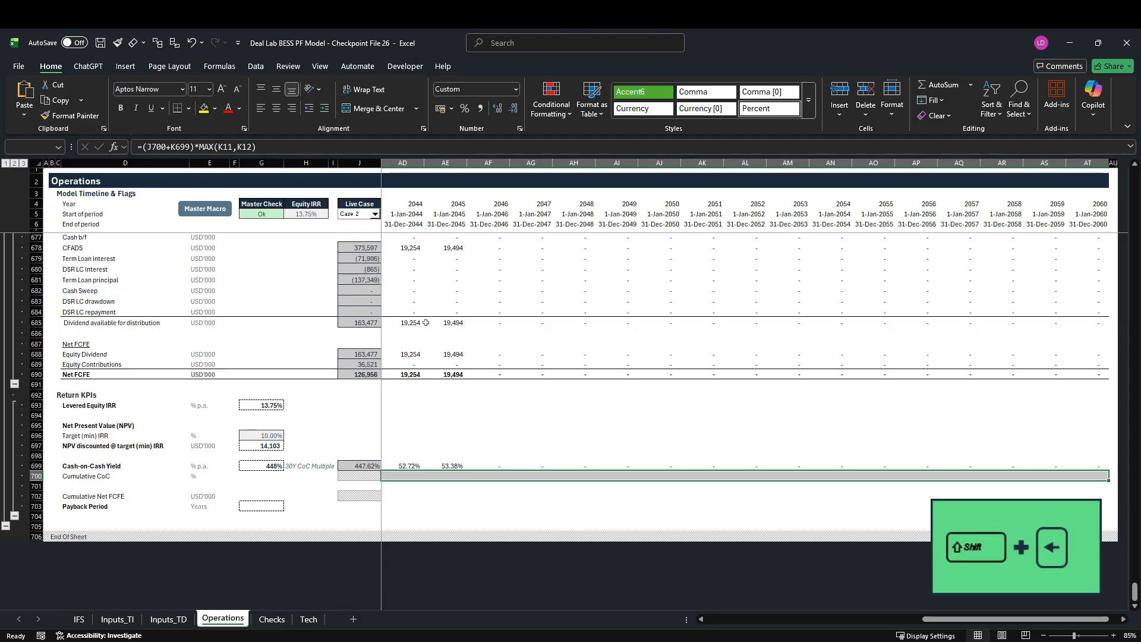
key("ctrl+r")
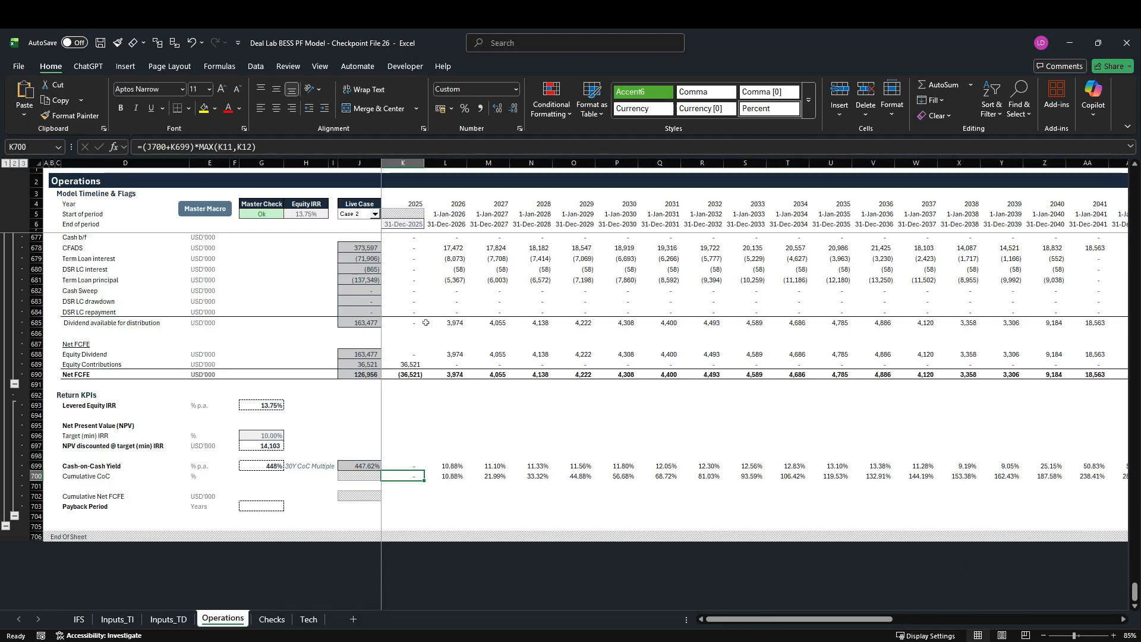
Examine the Cumulative CoC values along row 700 up to the 2034 column
key("Right")
key("Right")
key("Right")
key("Right")
key("Right")
key("Right")
key("Right")
key("Right")
key("Right")
key("Right")
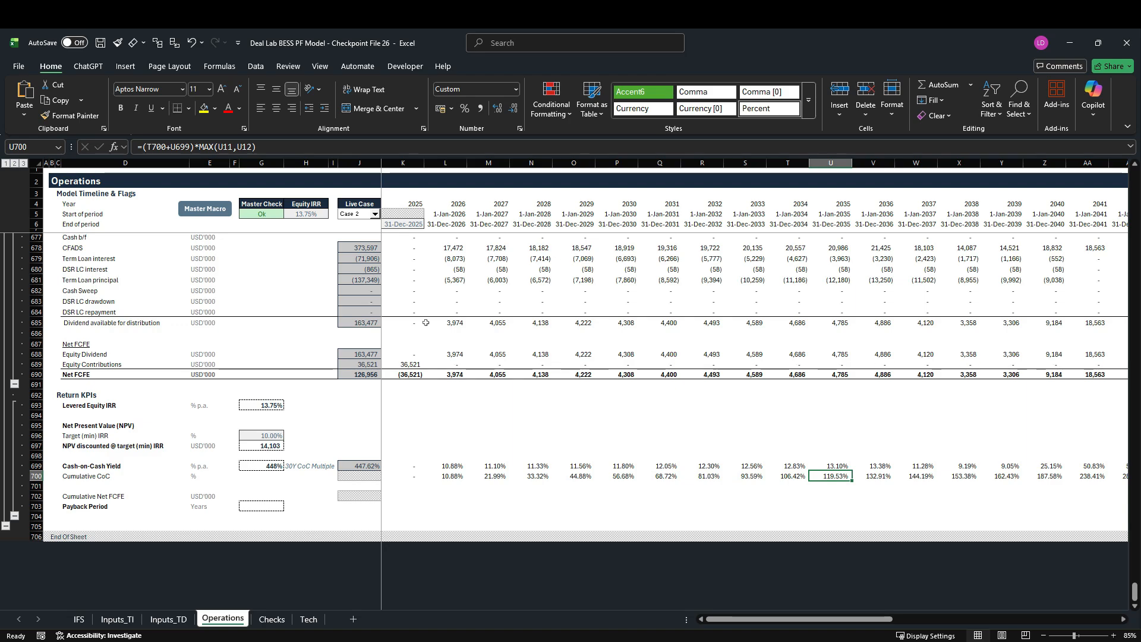
key("Left")
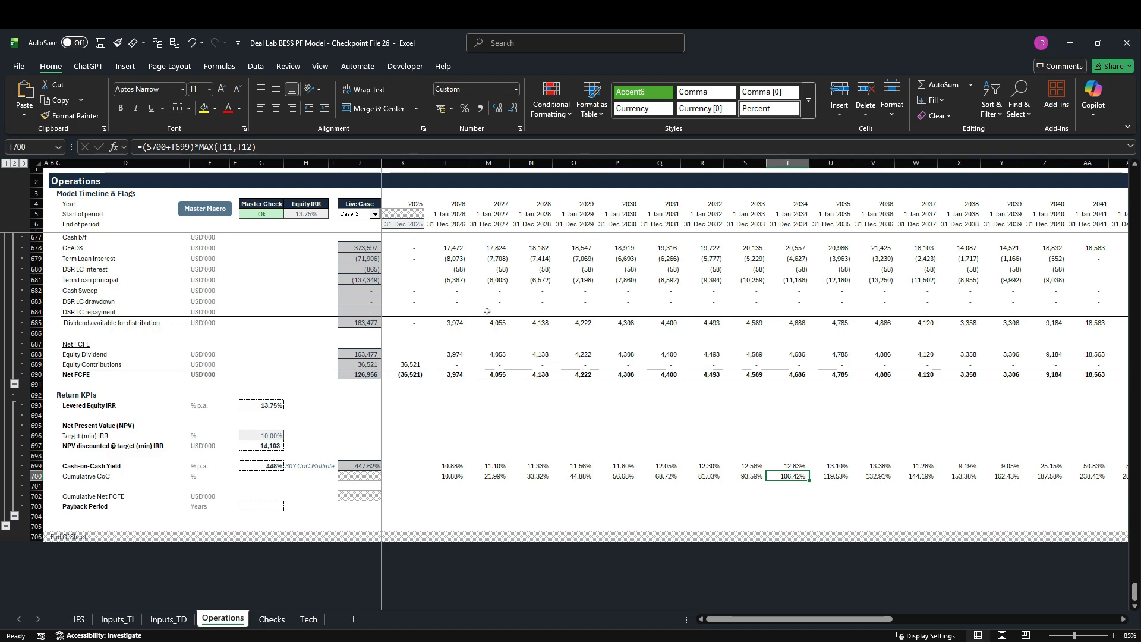
left_click(795, 166)
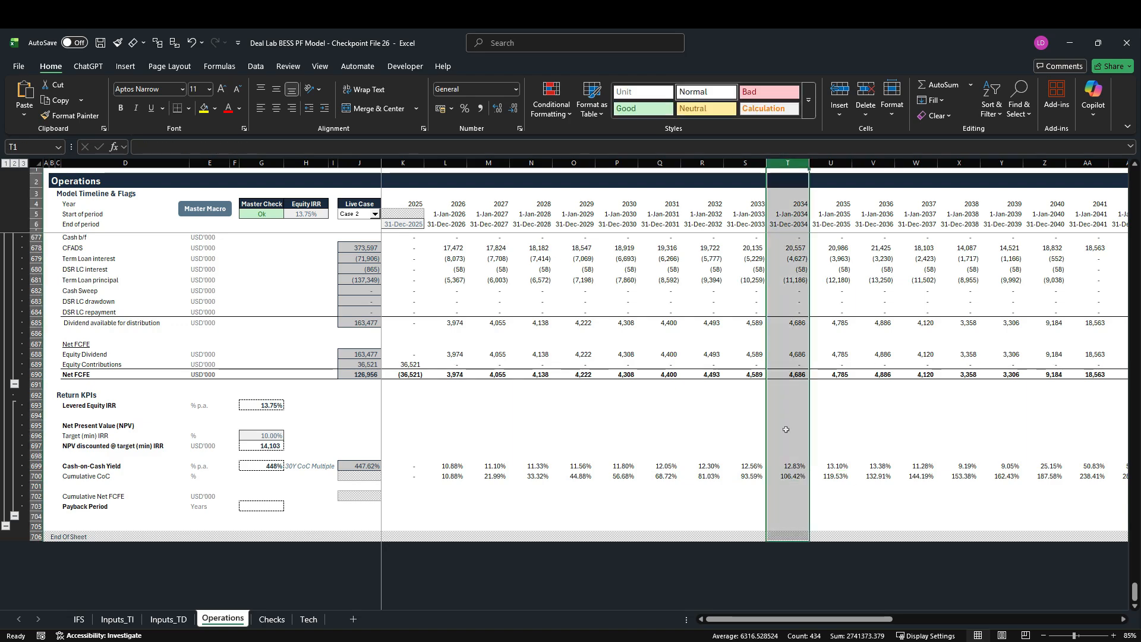
Examine the annual yield and Cumulative CoC values for 2035 through the end of operations in 2045
key("Right")
key("Right")
key("Right")
key("Right")
key("Right")
key("Right")
key("Right")
key("Right")
key("Right")
key("Right")
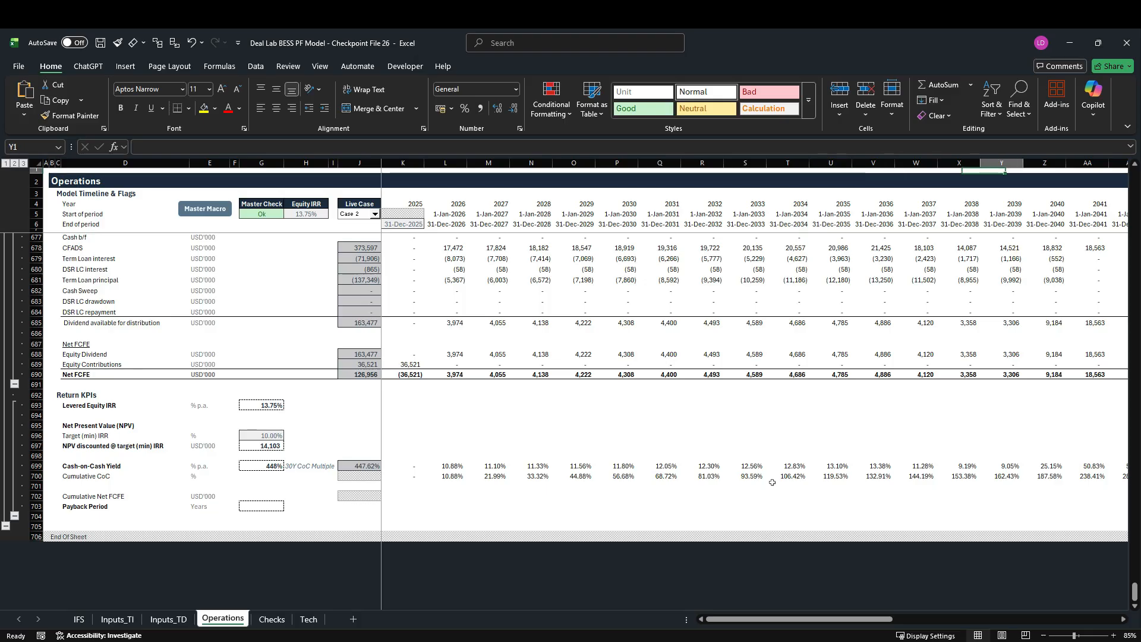
scroll(772, 482, "down", 20)
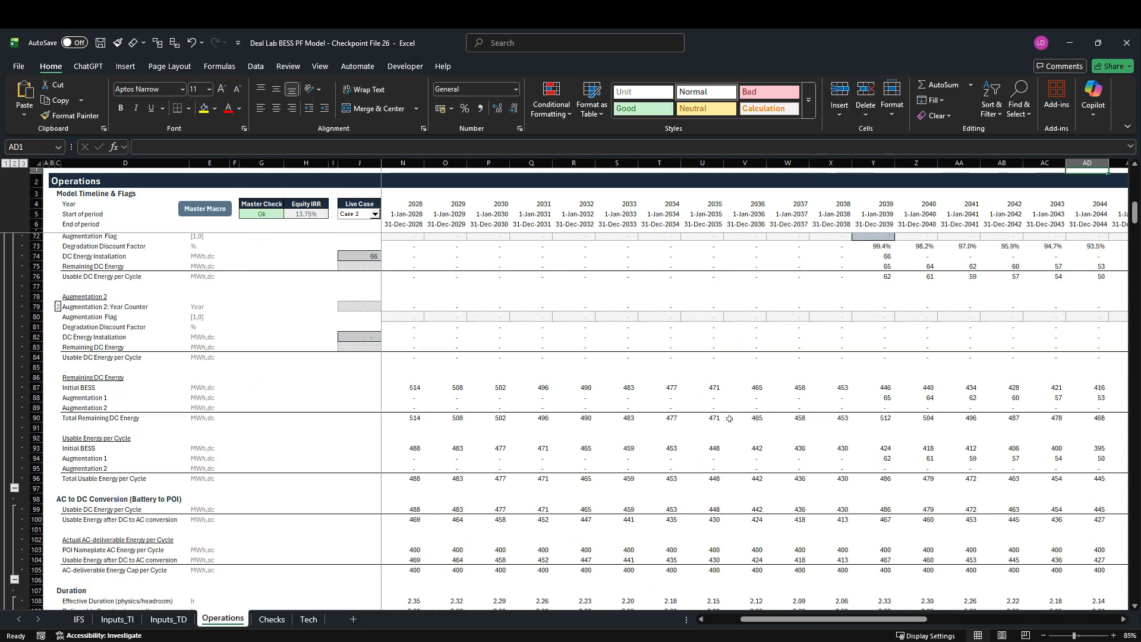
scroll(736, 421, "down", 20)
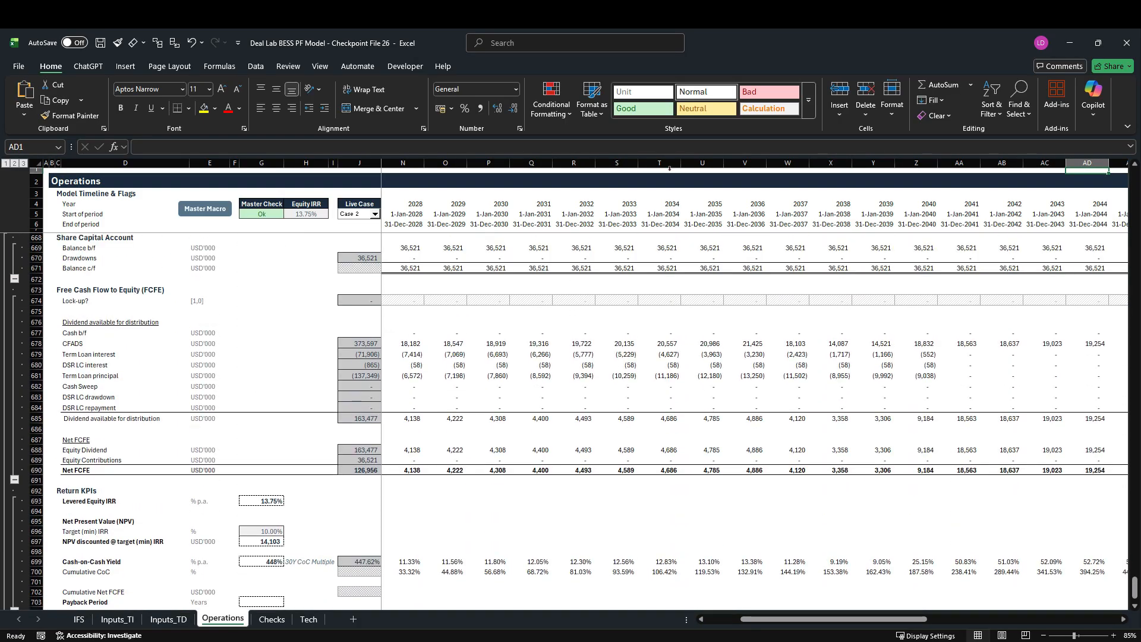
left_click_drag(670, 168, 960, 184)
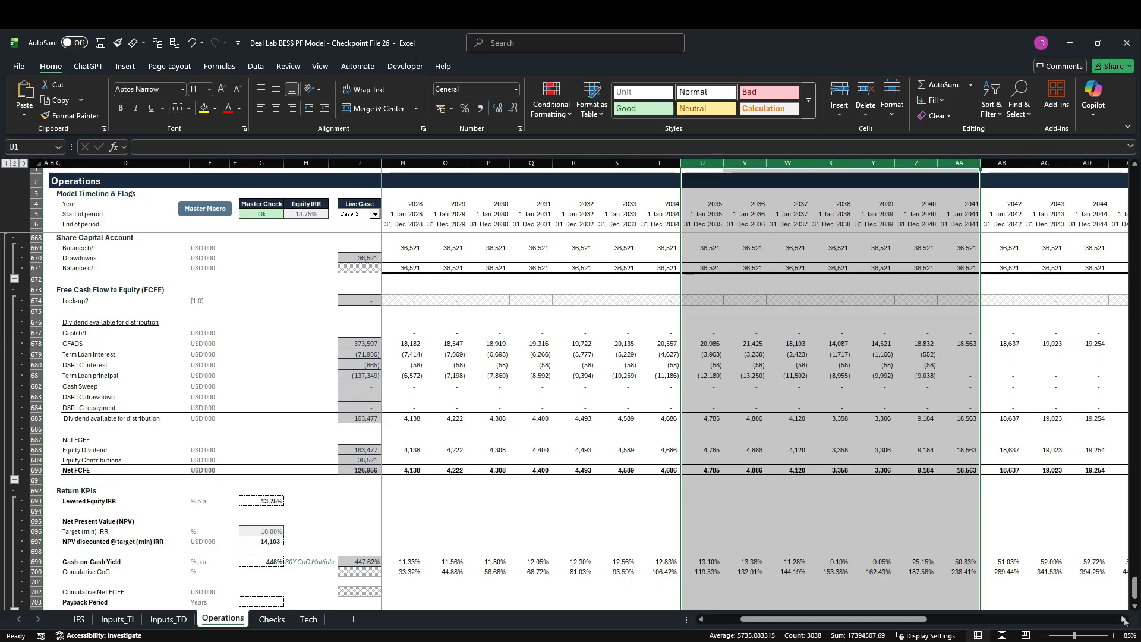
left_click(1123, 619)
left_click(1123, 620)
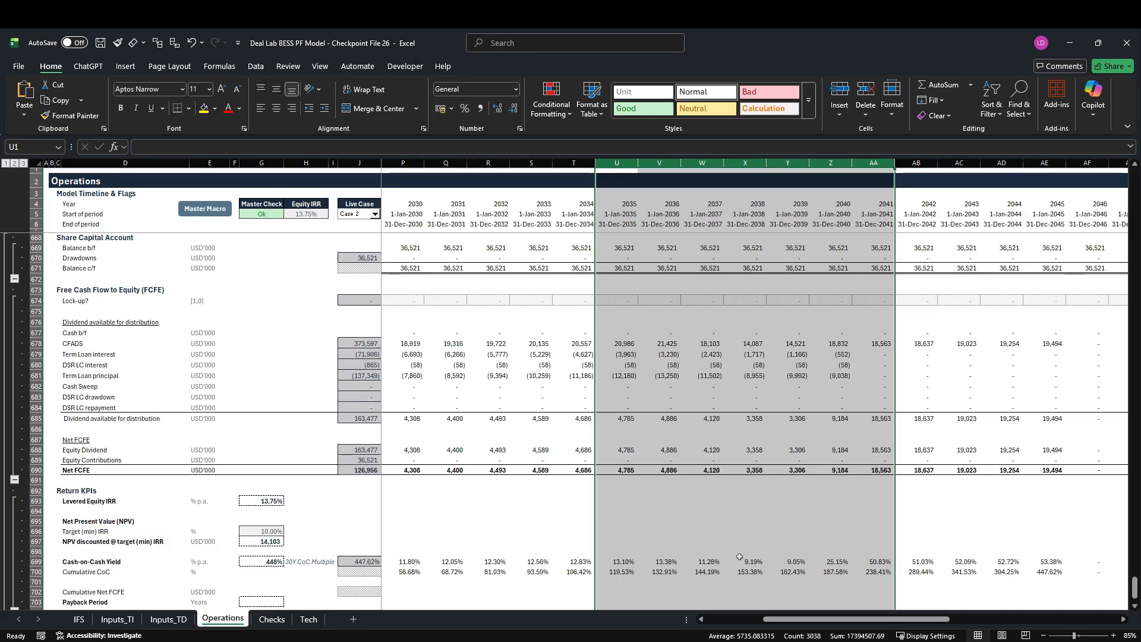
Begin the Cumulative Net FCFE formula in K702 by adding the prior balance to the current Net FCFE as =(J702+K690
left_click_drag(784, 619, 722, 623)
scroll(427, 559, "down", 2)
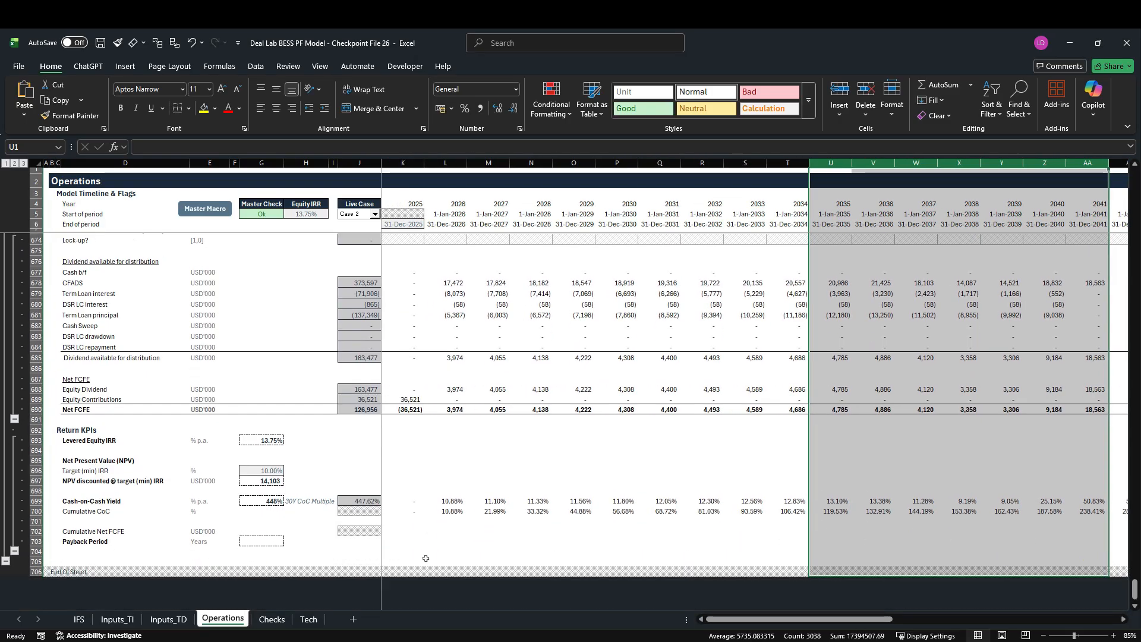
left_click(36, 542)
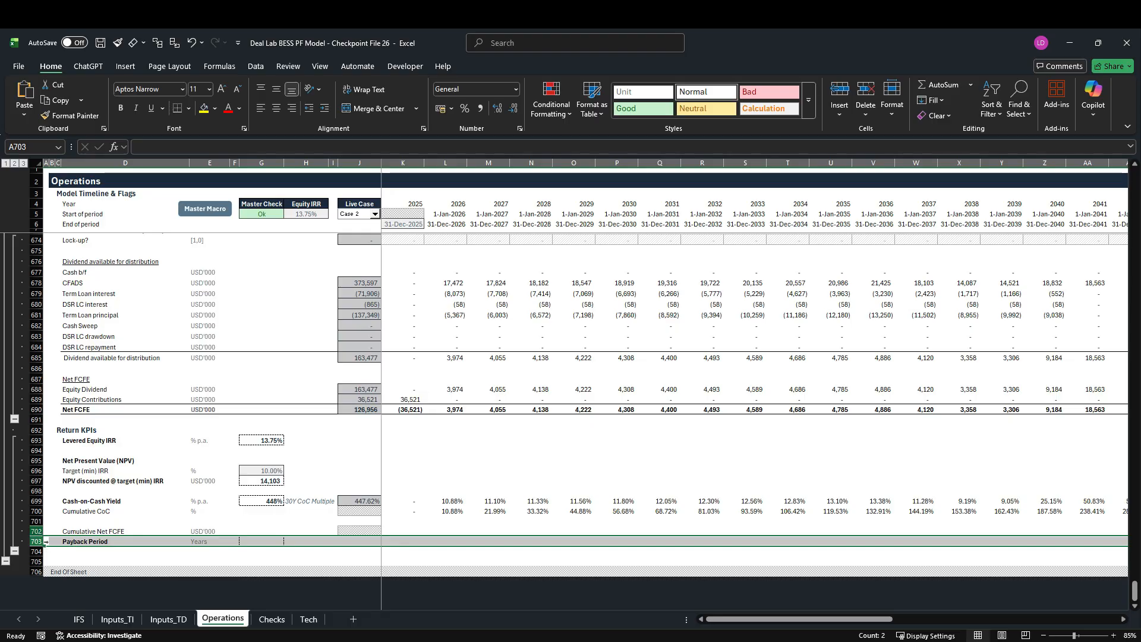
left_click(35, 531)
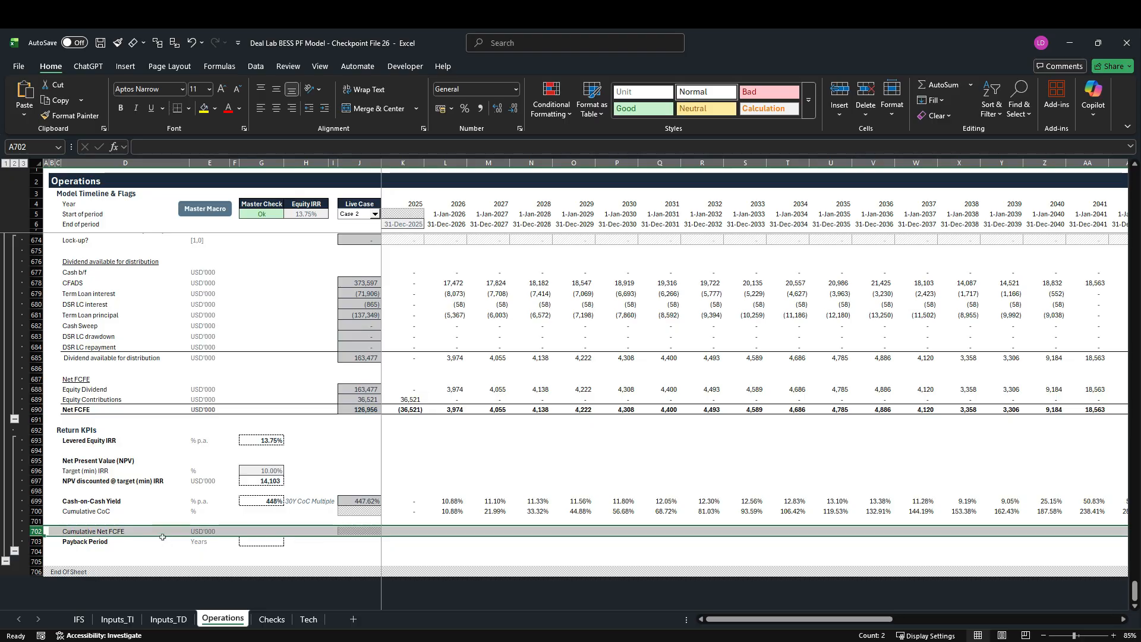
left_click(395, 535)
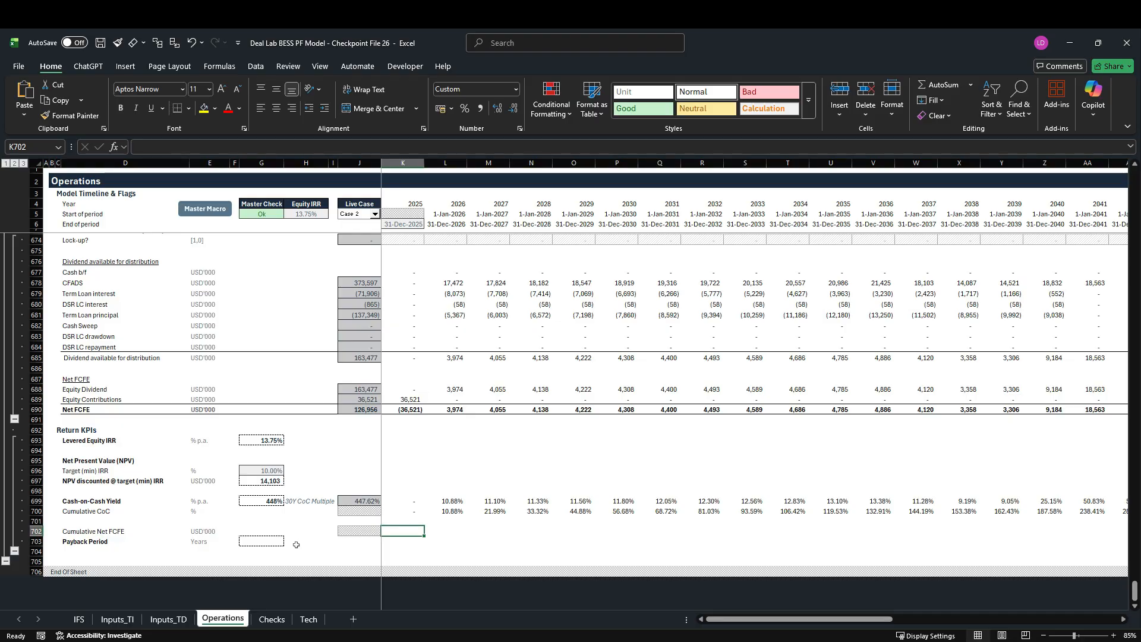
type("=")
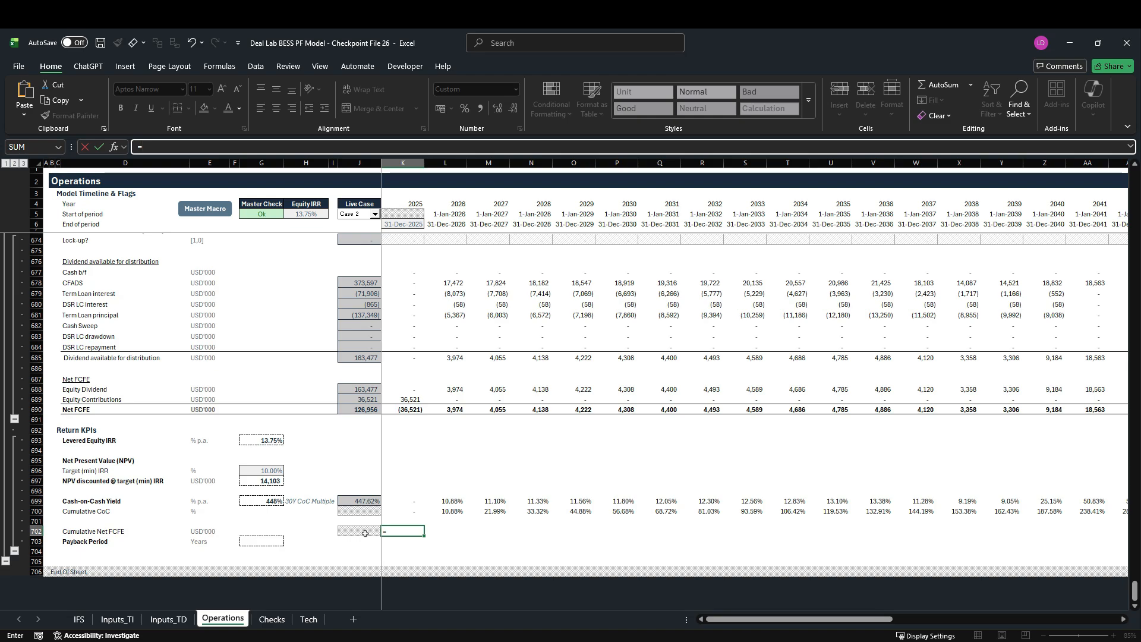
key("Left")
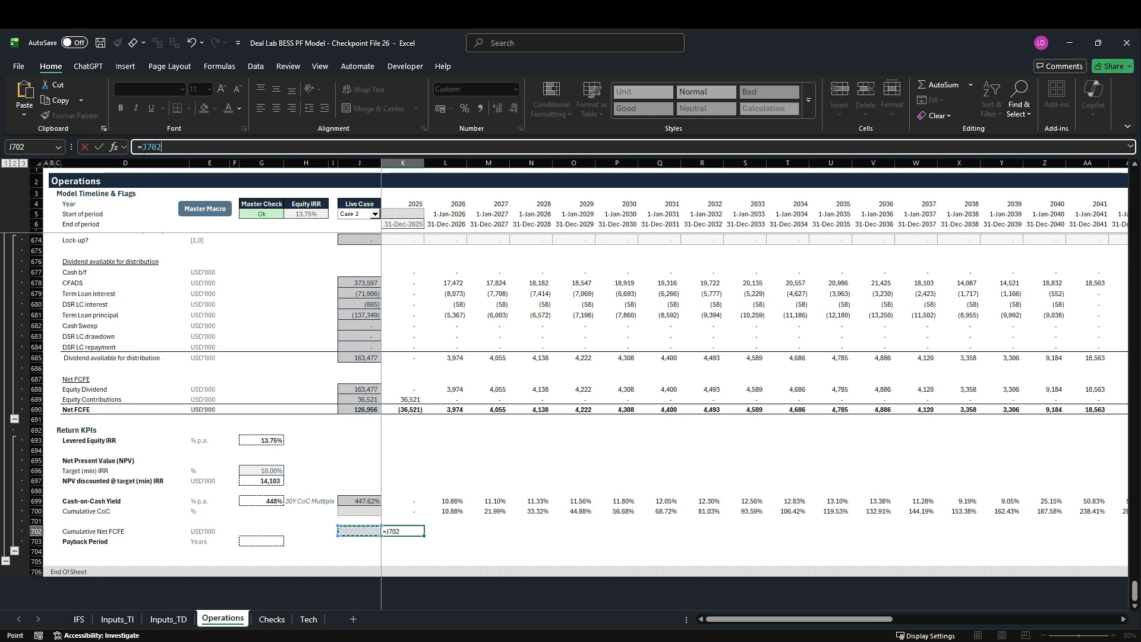
left_click(143, 147)
type("(")
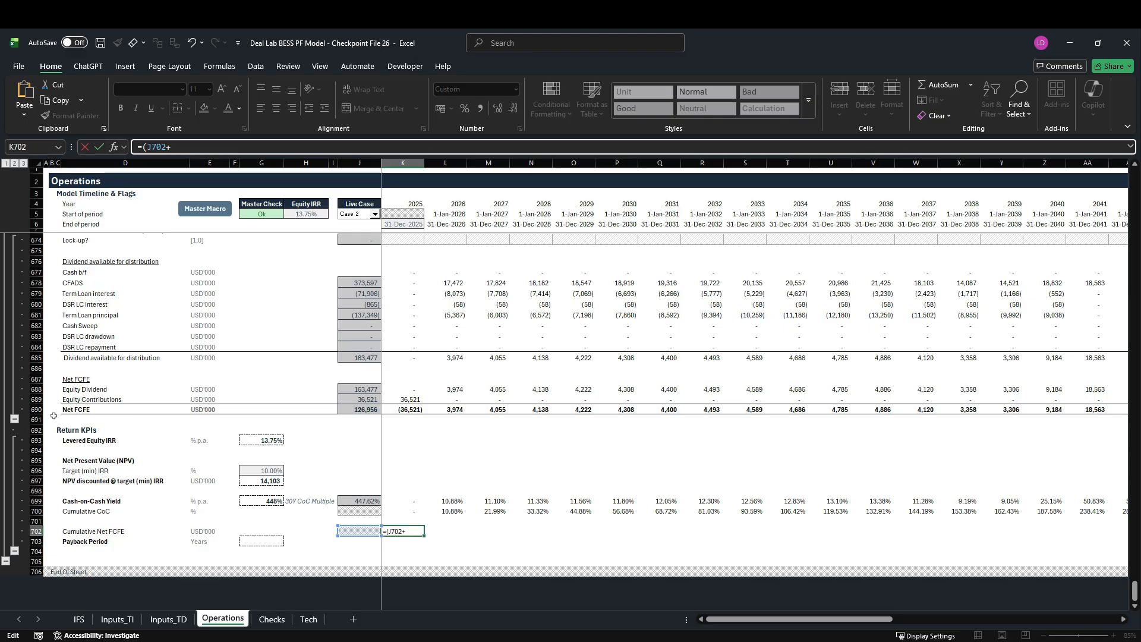
left_click(416, 410)
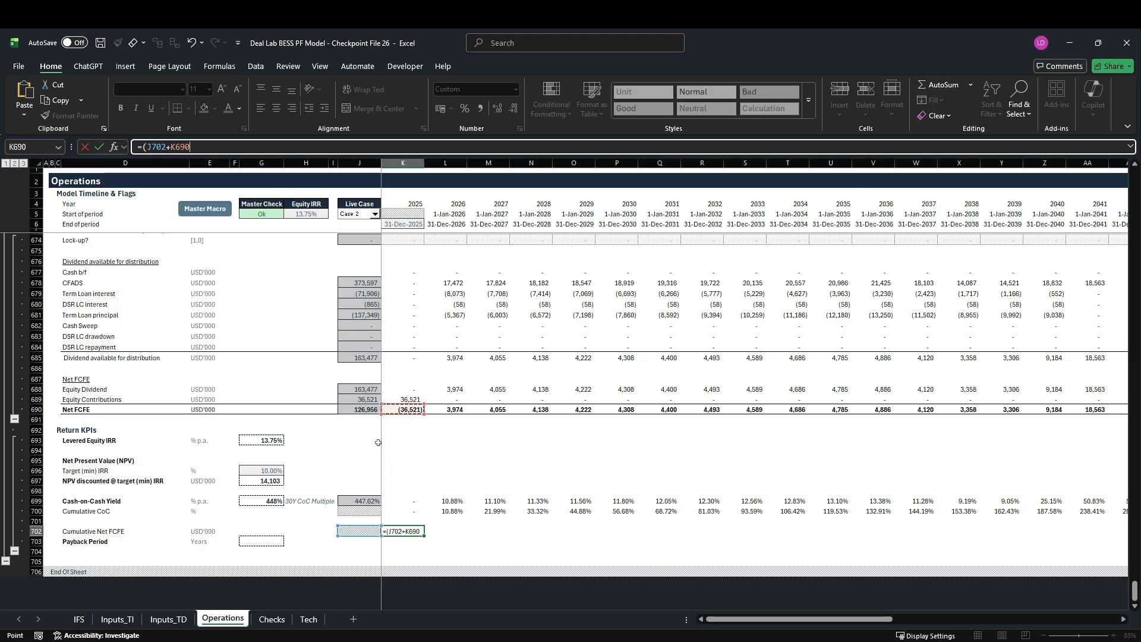
Complete the K702 formula with )*MAX(K11,K12), using the Financial Close and Operations flags, and fill it across the timeline row
type(")*max")
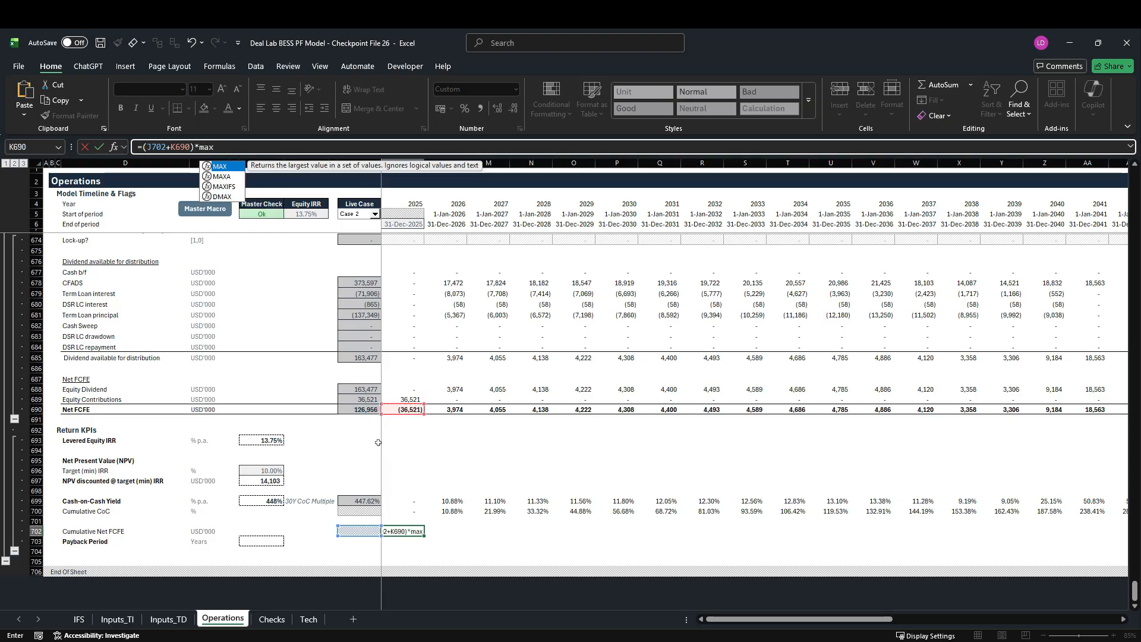
key("Tab")
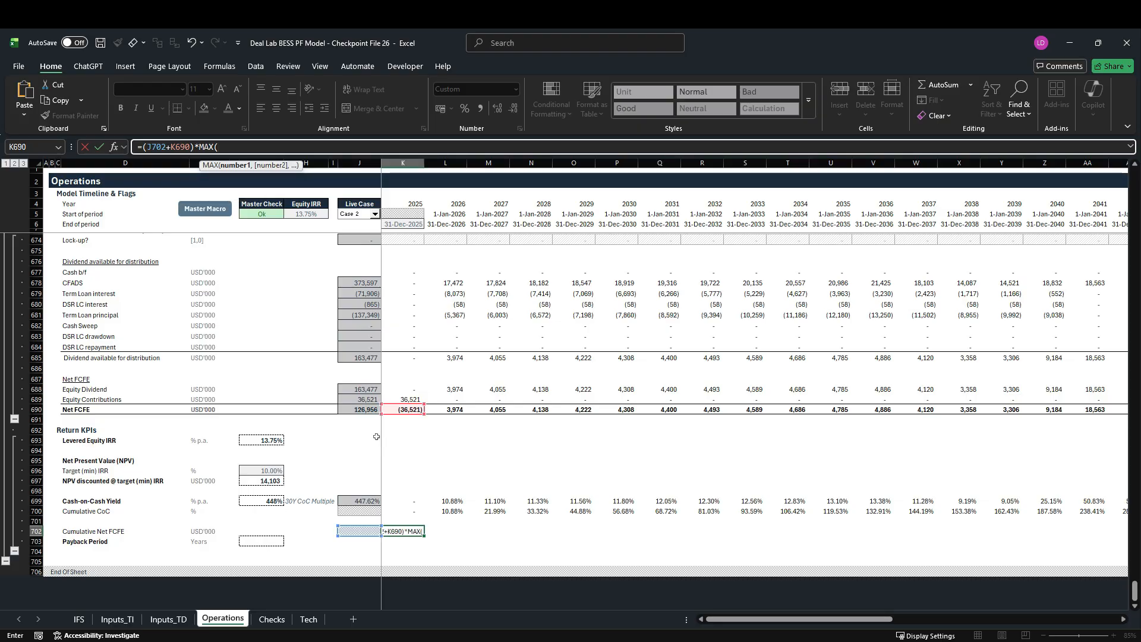
scroll(375, 437, "up", 20)
scroll(372, 431, "up", 20)
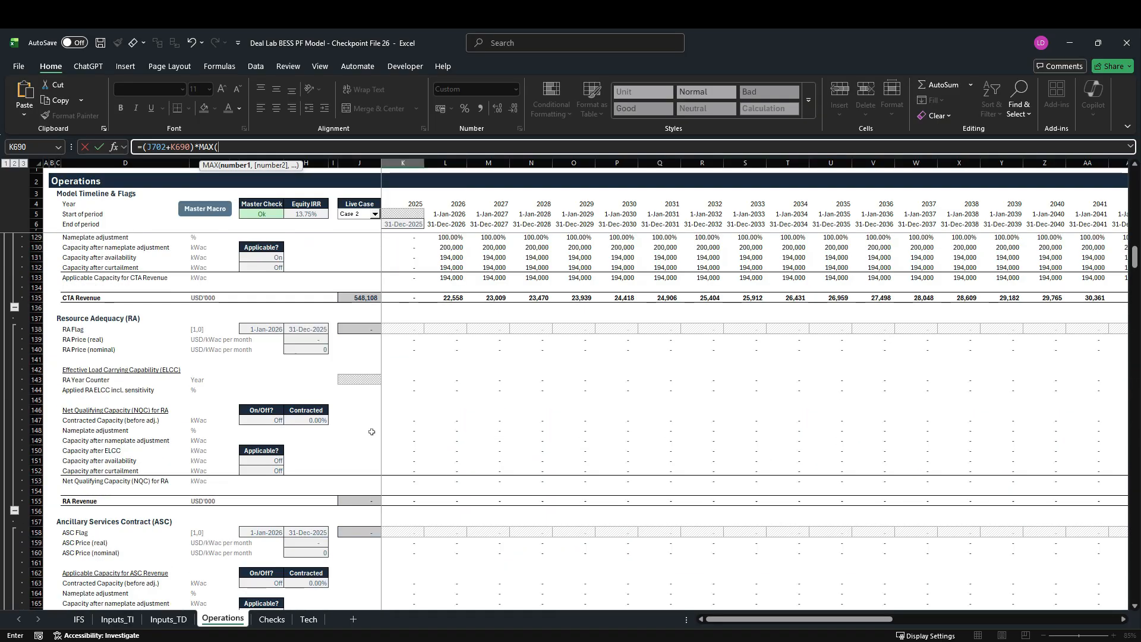
left_click(409, 278)
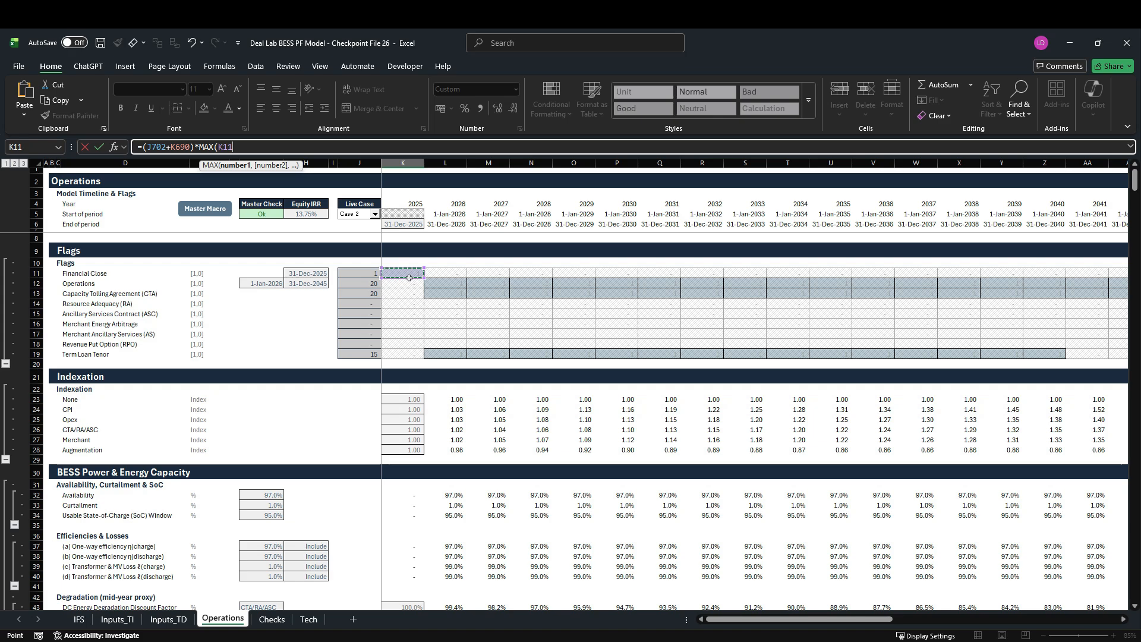
type(",")
left_click(405, 287)
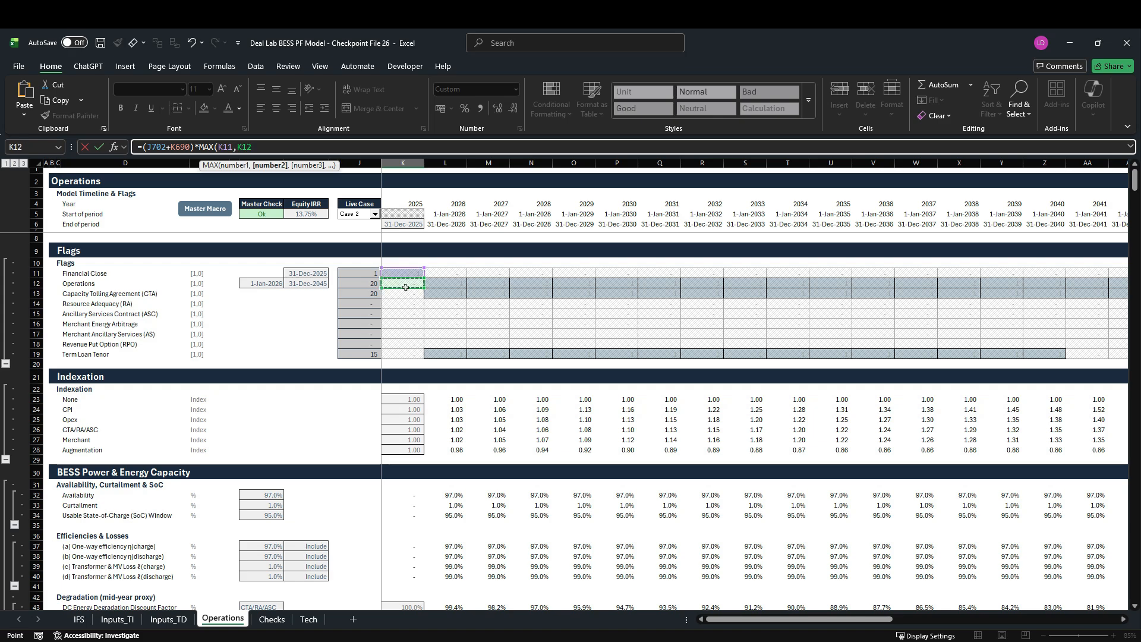
type(")")
key("Return")
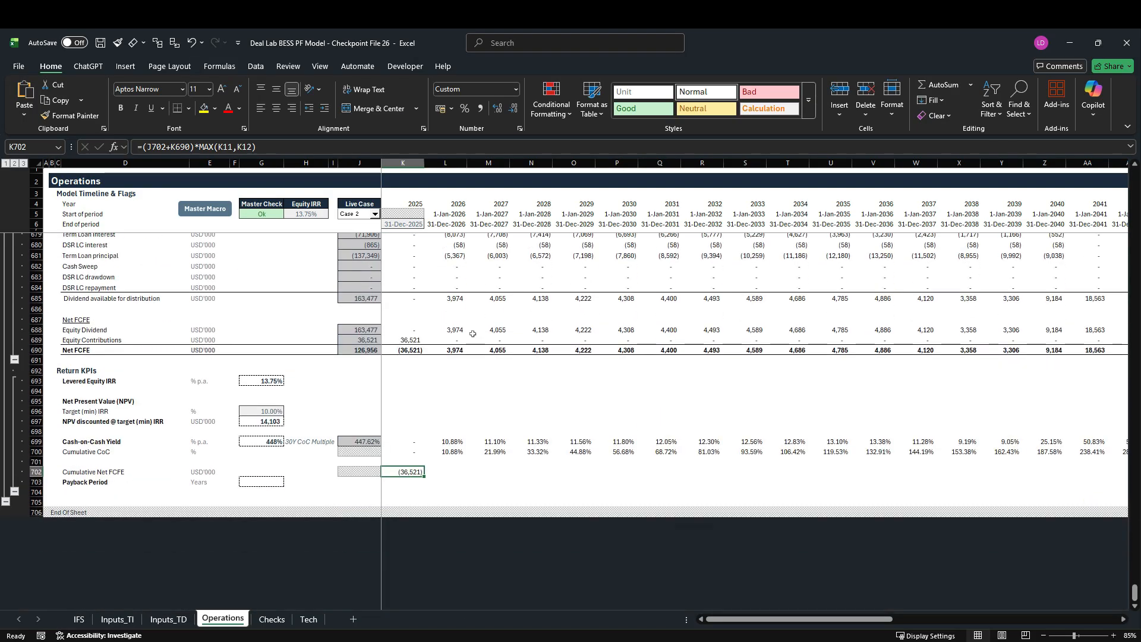
key("ctrl+shift+Right")
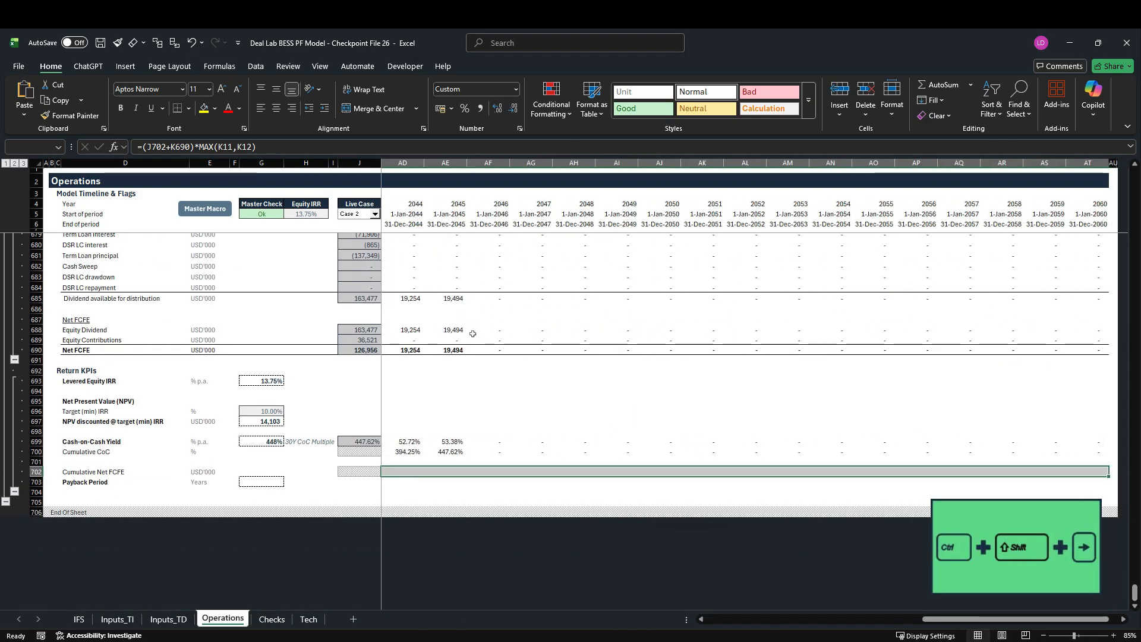
key("ctrl+r")
key("shift+BackSpace")
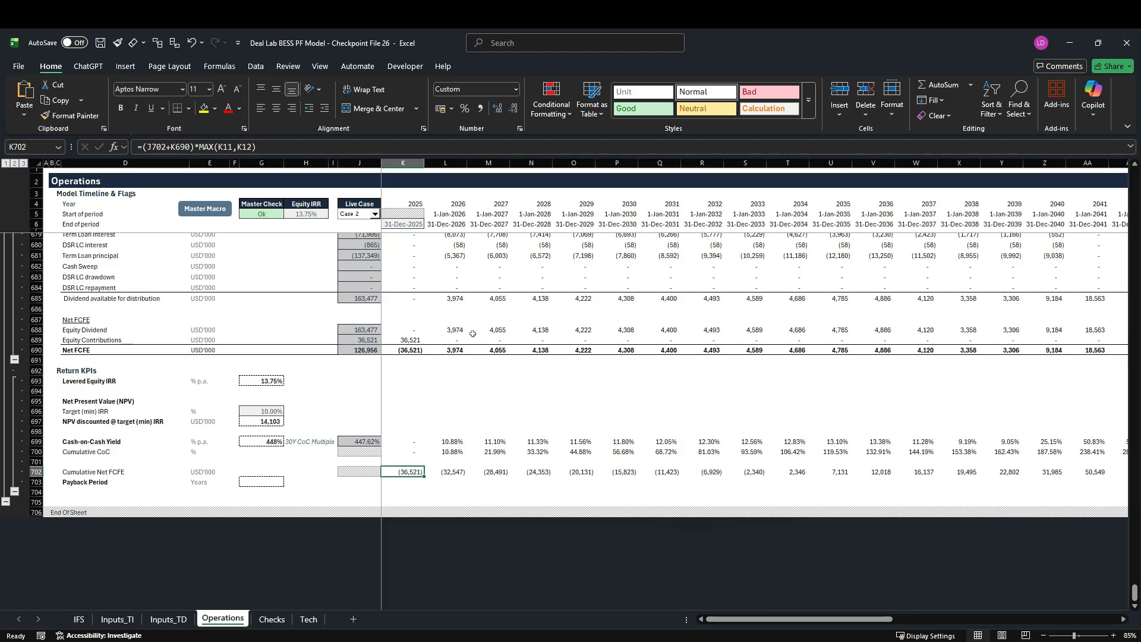
Examine the Cumulative Net FCFE values along row 702 up to the 2034 column
key("Right")
key("Right")
key("Right")
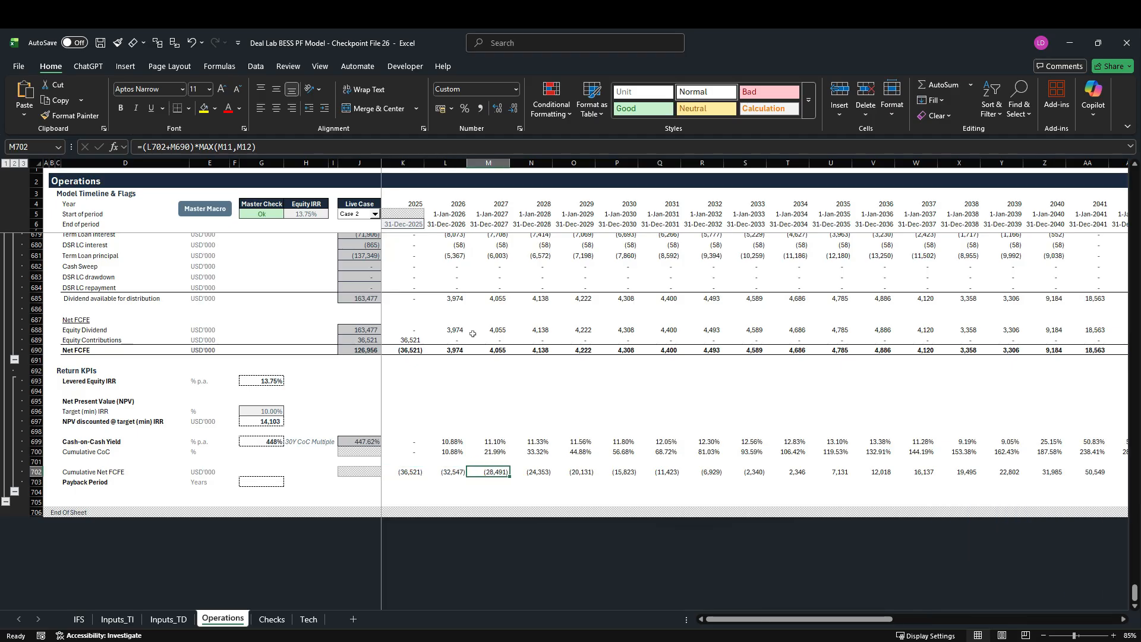
key("Left")
key("Left")
key("Left")
key("Right")
key("Right")
key("Right")
key("Right")
key("Right")
key("Right")
key("Right")
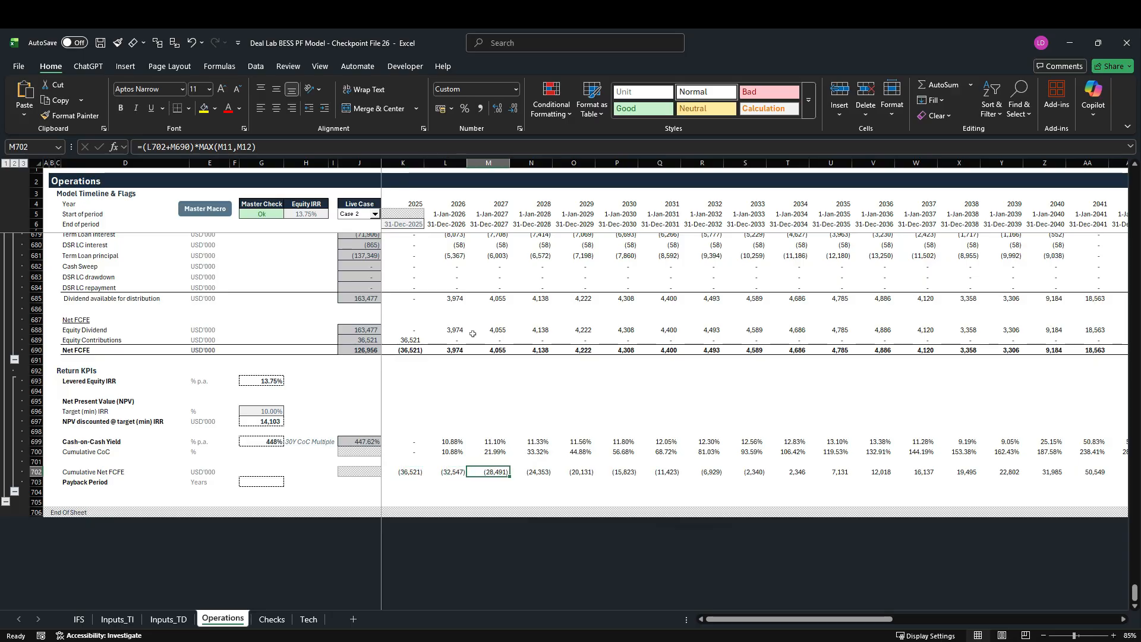
key("Right")
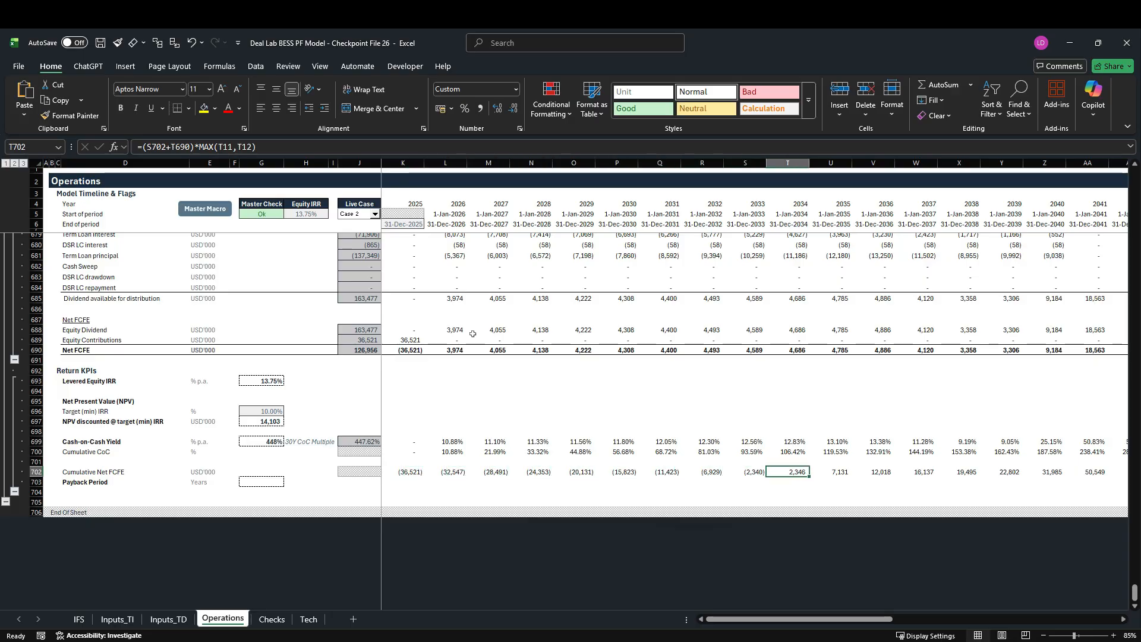
left_click(773, 164)
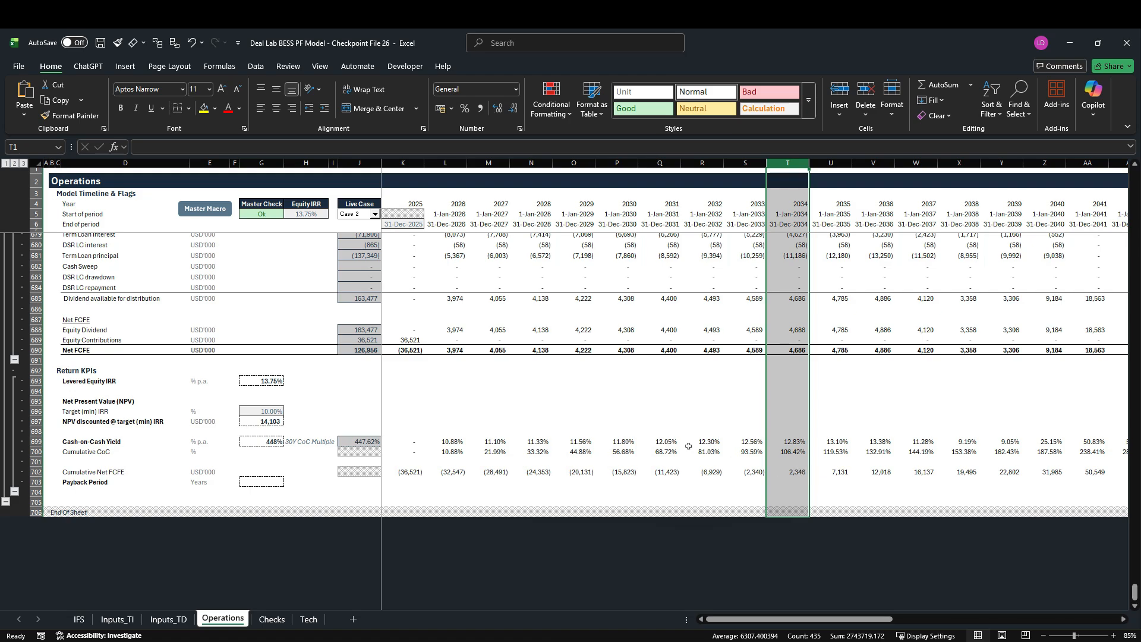
Begin the Payback Period formula in G703 with COUNTIF over the full Cumulative Net FCFE timeline, K702:AT702
left_click(261, 482)
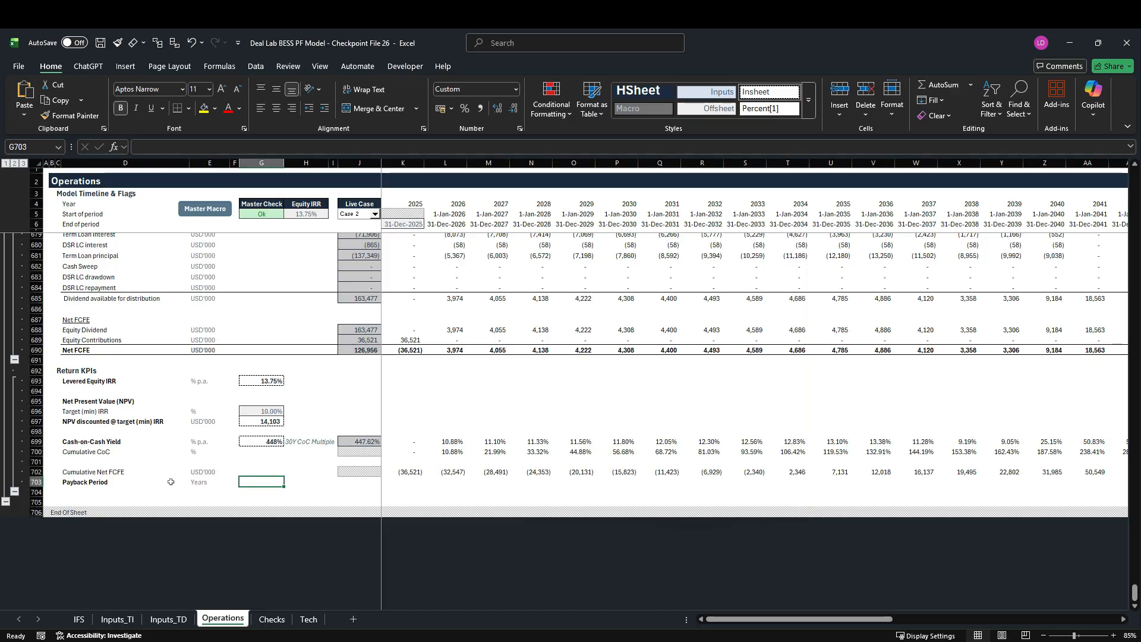
type("=coun")
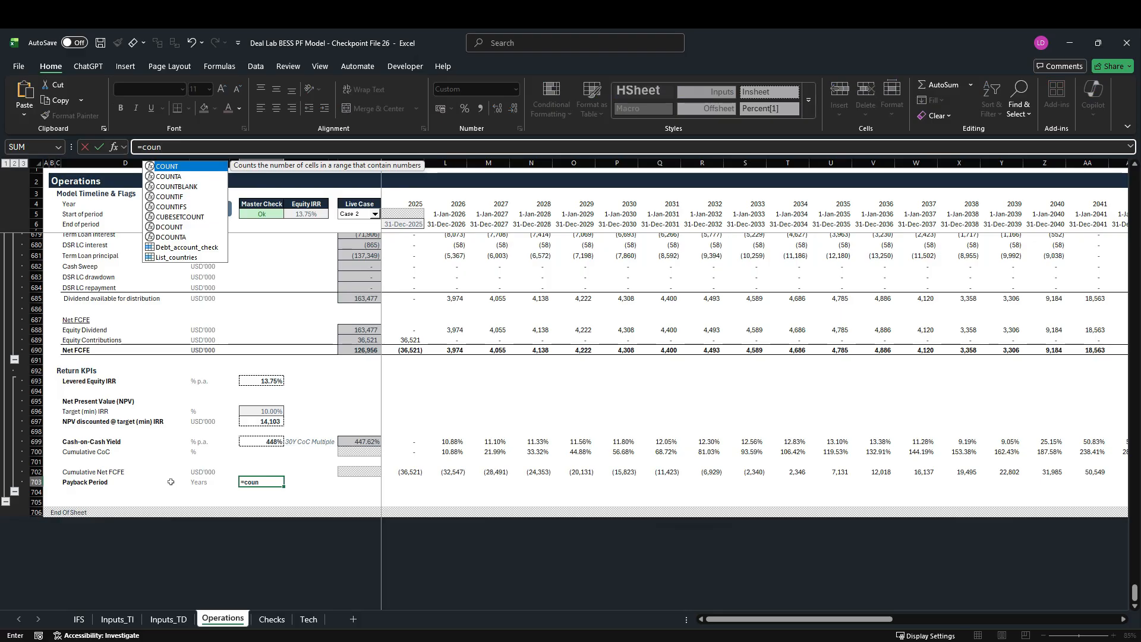
type("ti")
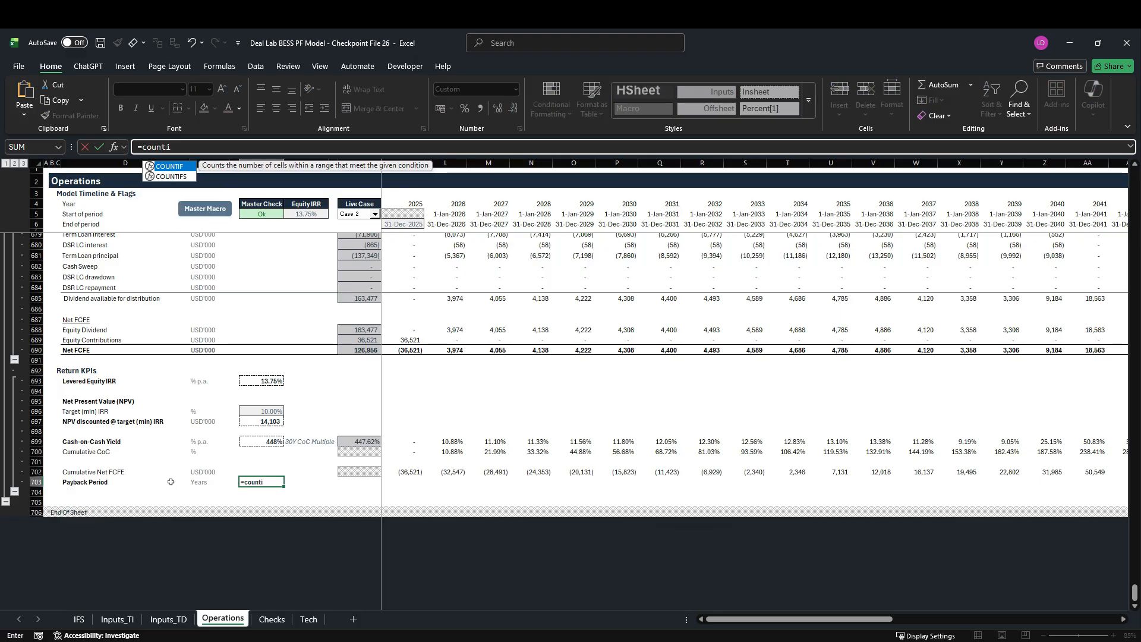
type("f")
key("Tab")
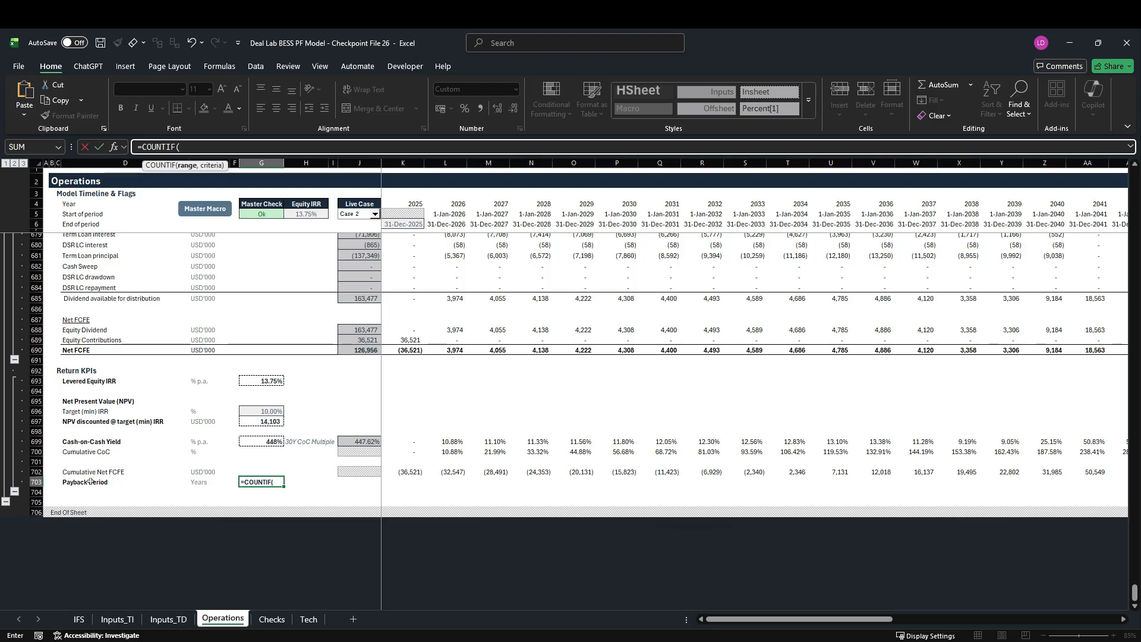
left_click(404, 473)
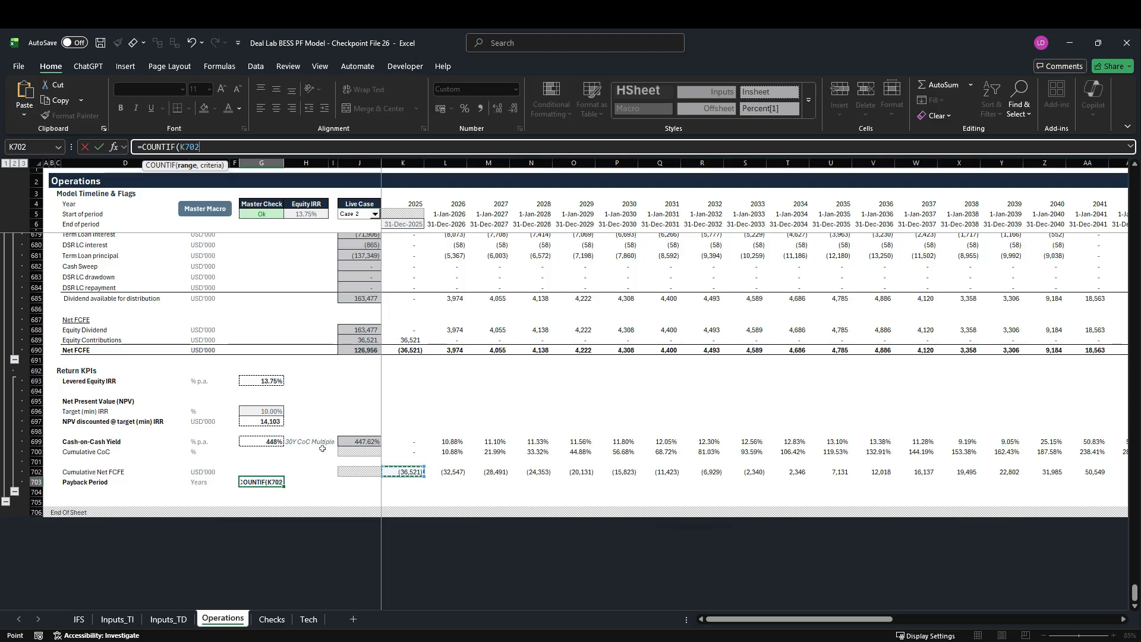
key("ctrl+shift+Right")
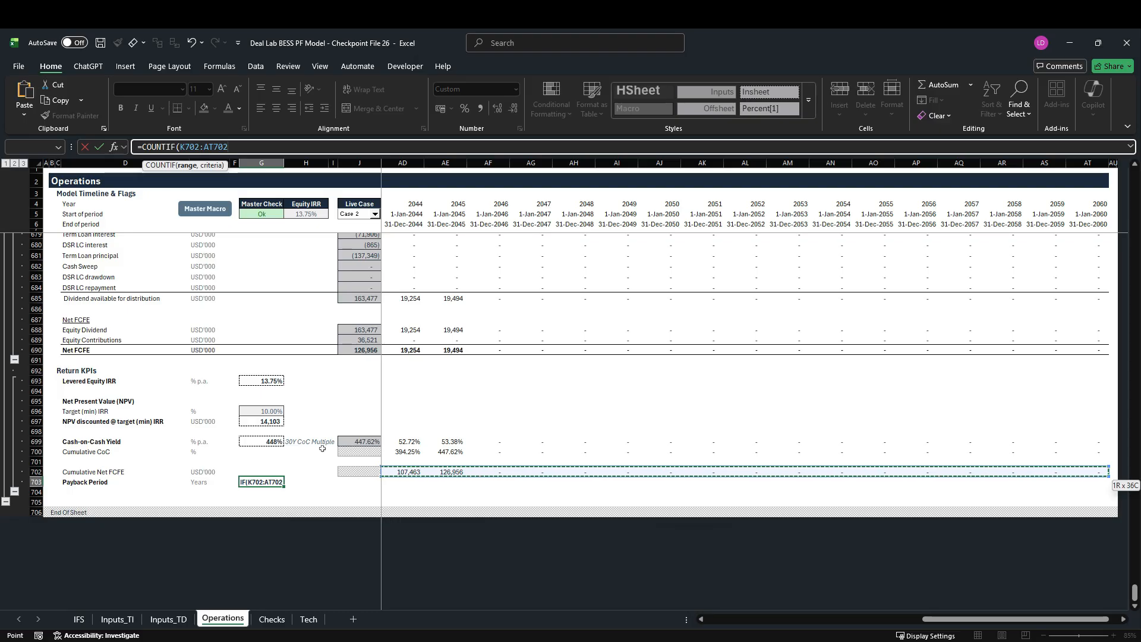
Complete the Payback Period COUNTIF in G703 with the criterion "<"&0 so it counts the years with a negative balance
type(",")
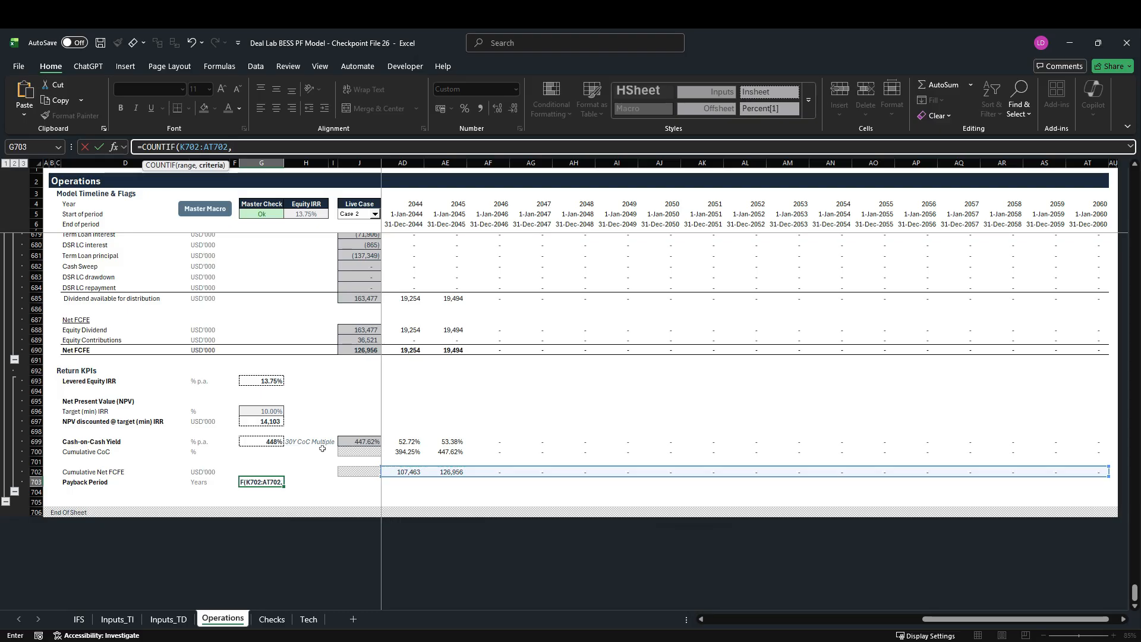
type("\"")
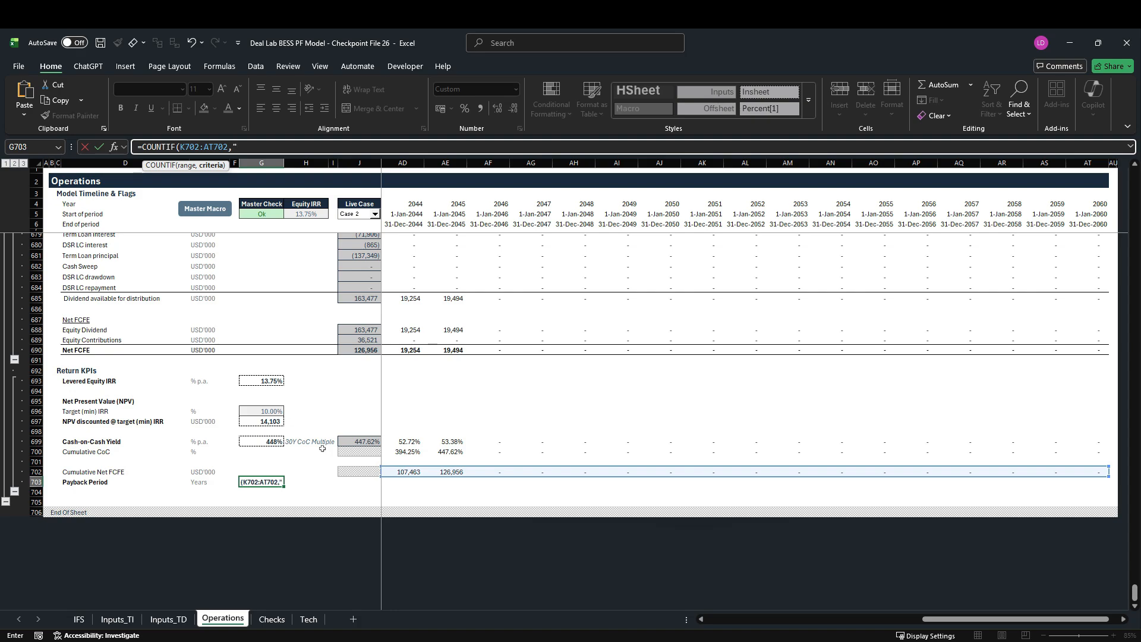
type("<\"")
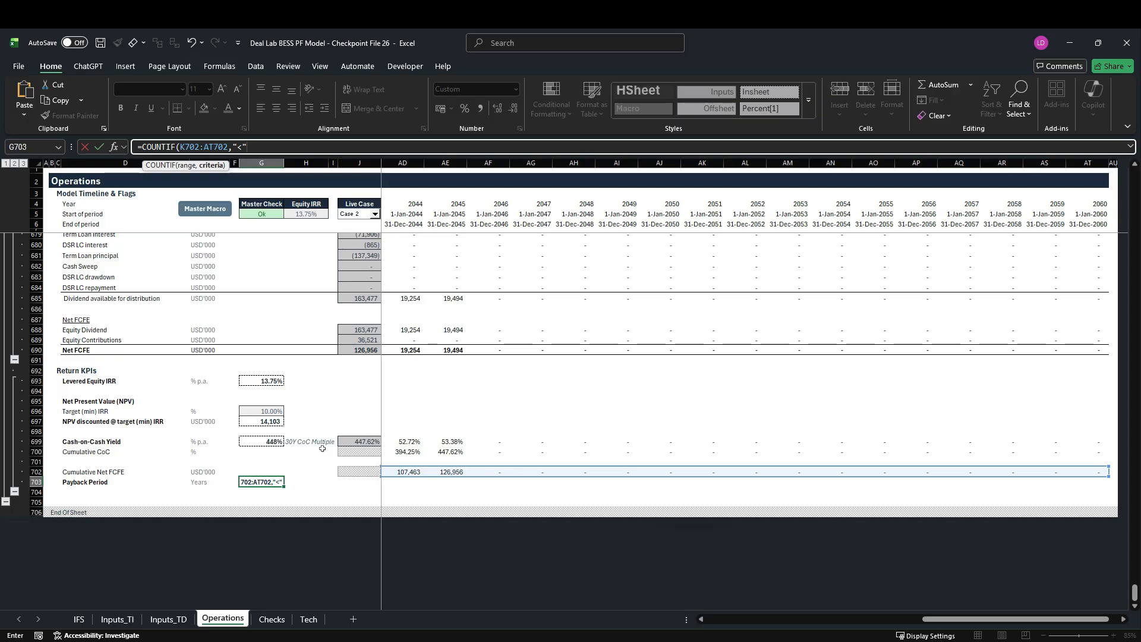
type("&0")
type(")")
key("ctrl+Return")
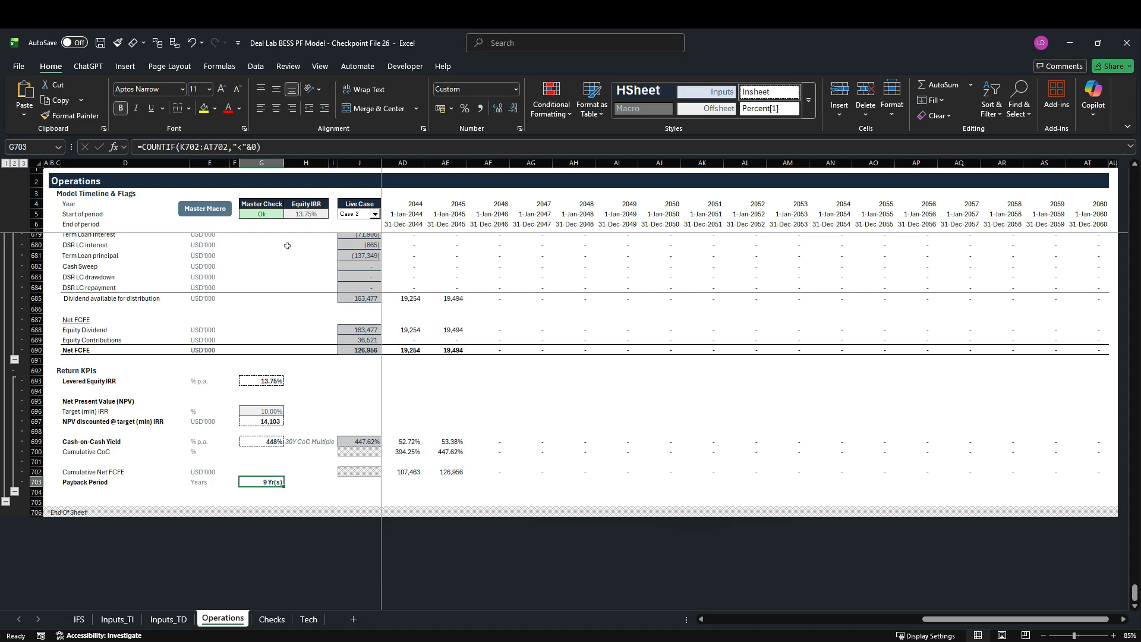
Check the payback count against the Cumulative Net FCFE values for 2025 through 2033 and the 2034 column
key("Right")
key("Right")
key("Right")
key("Right")
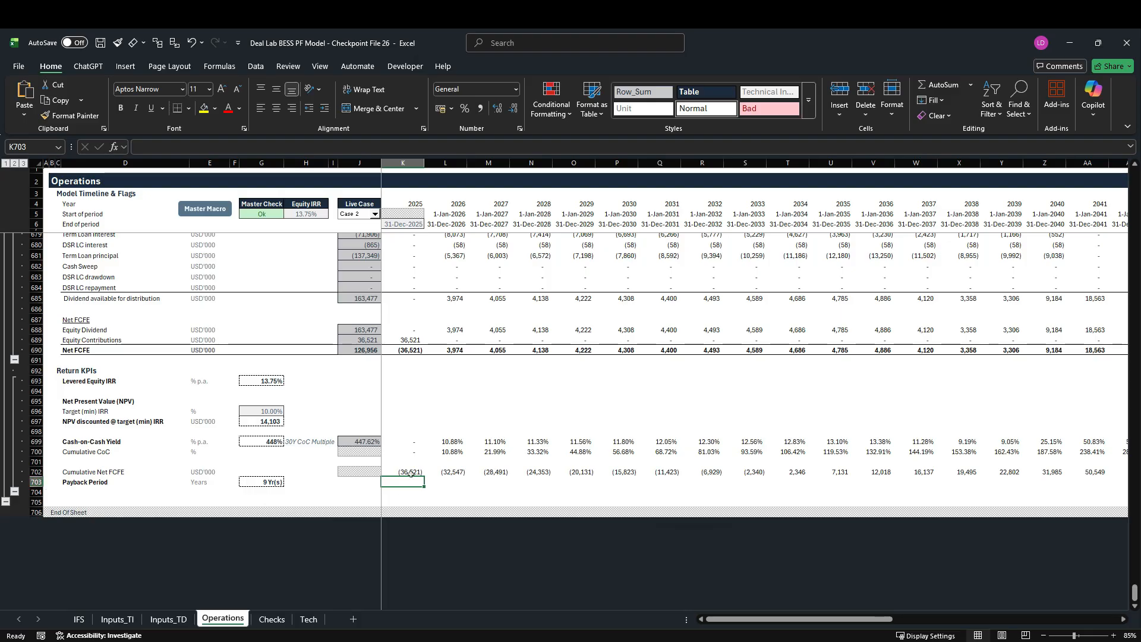
left_click_drag(404, 473, 753, 472)
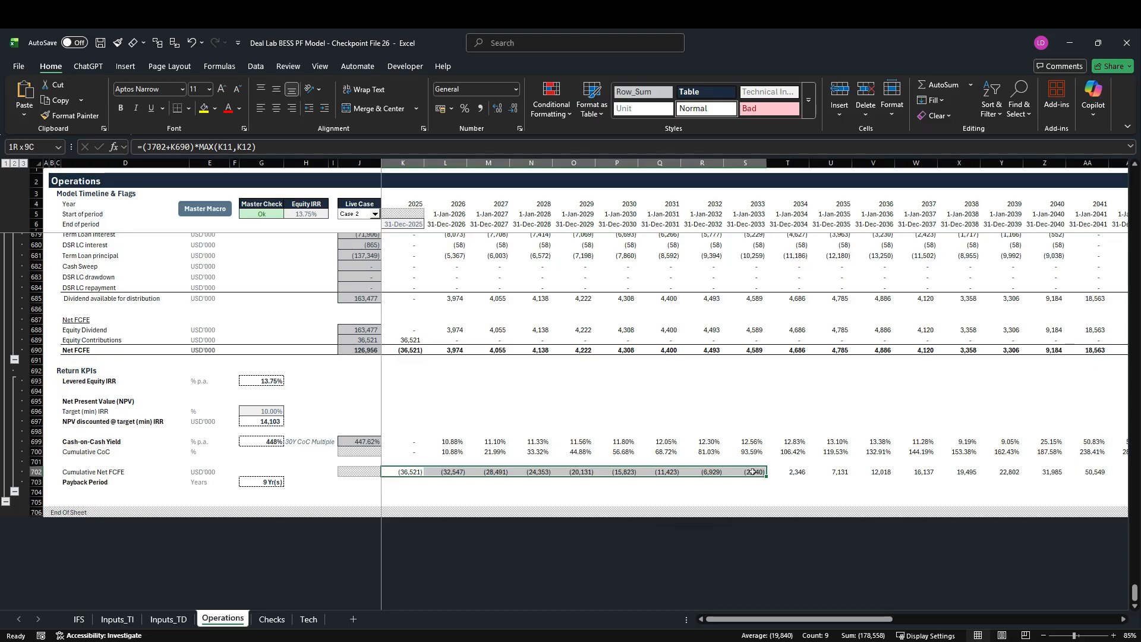
left_click_drag(753, 472, 753, 472)
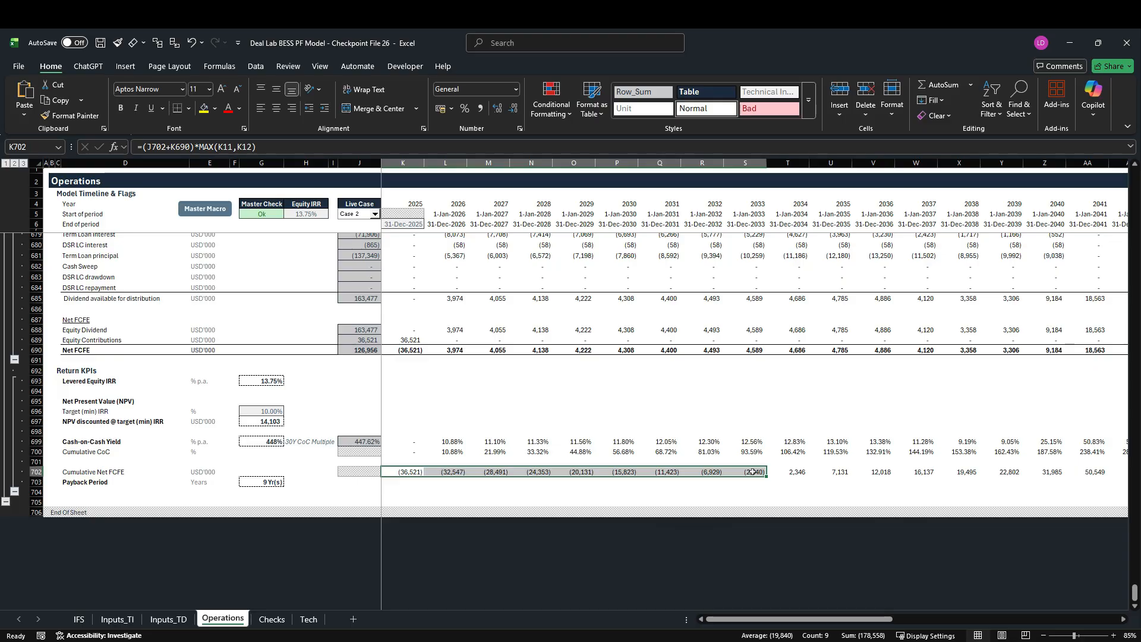
left_click(795, 166)
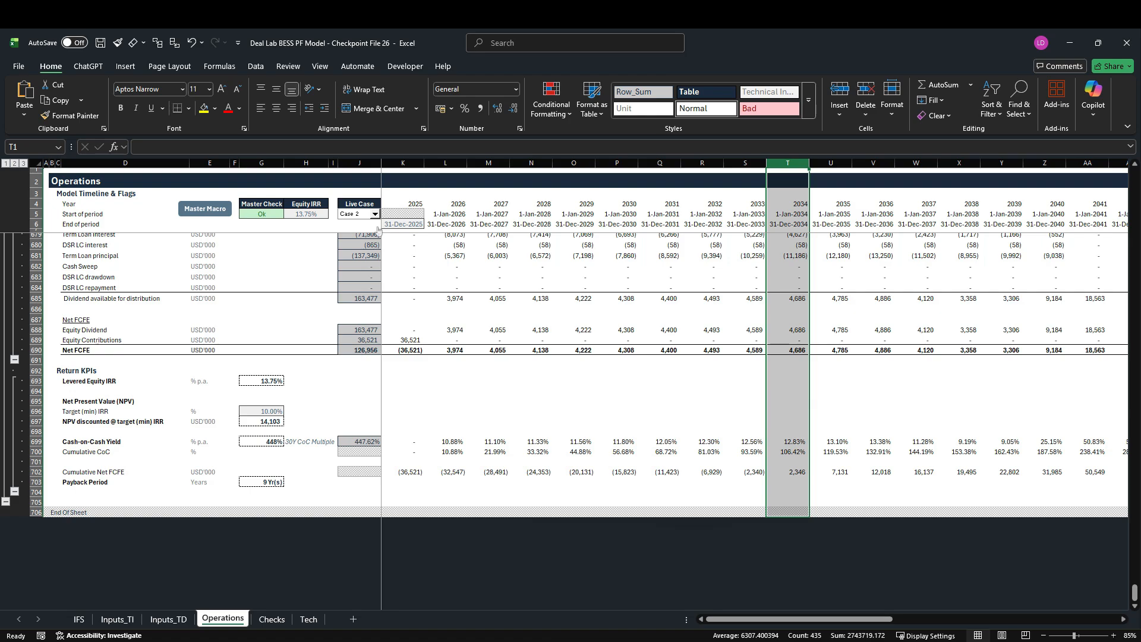
Switch the live case to Case 11 and examine the NPV discounted at target IRR
left_click(375, 214)
left_click(360, 281)
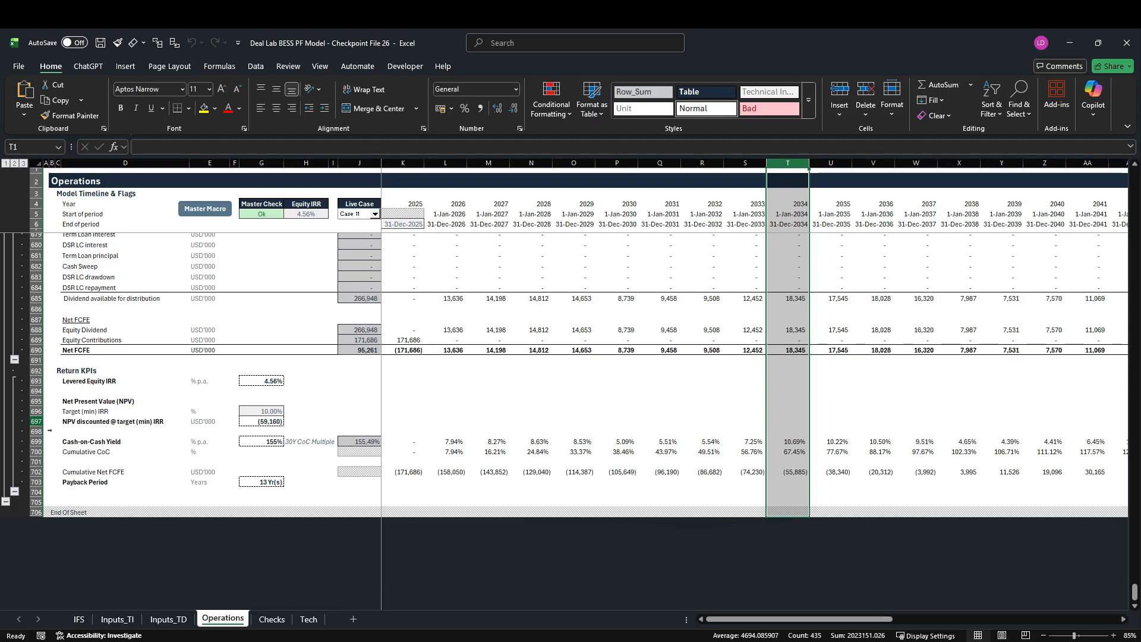
left_click(49, 422)
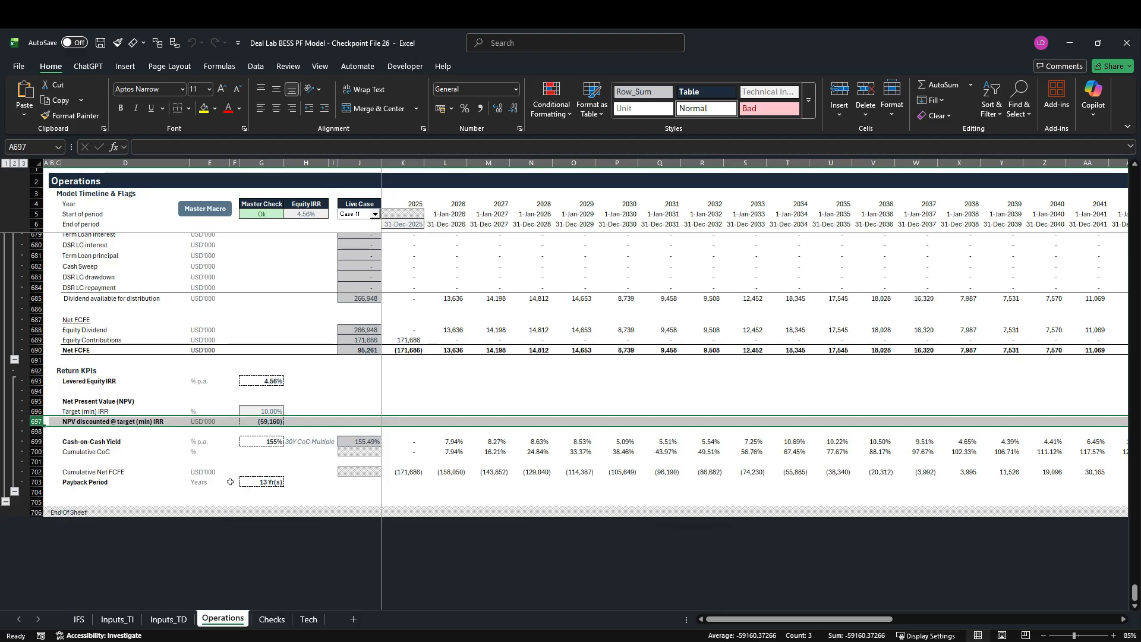
Set the live case back to Case 2 and run the Master Macro to update the model
left_click(375, 214)
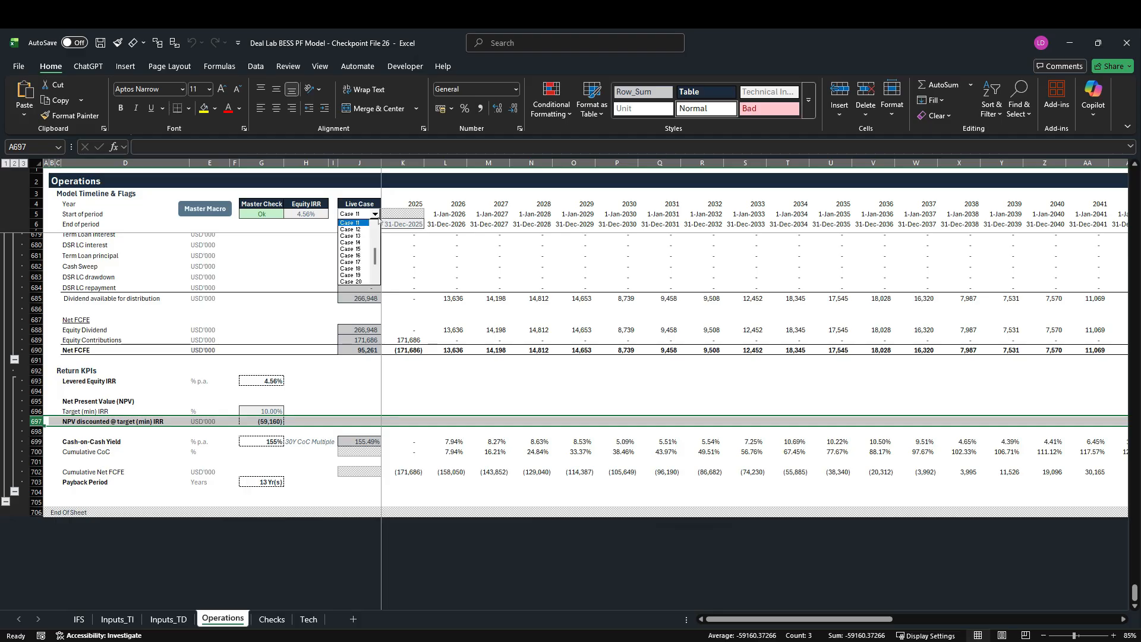
left_click_drag(375, 256, 376, 235)
left_click(351, 228)
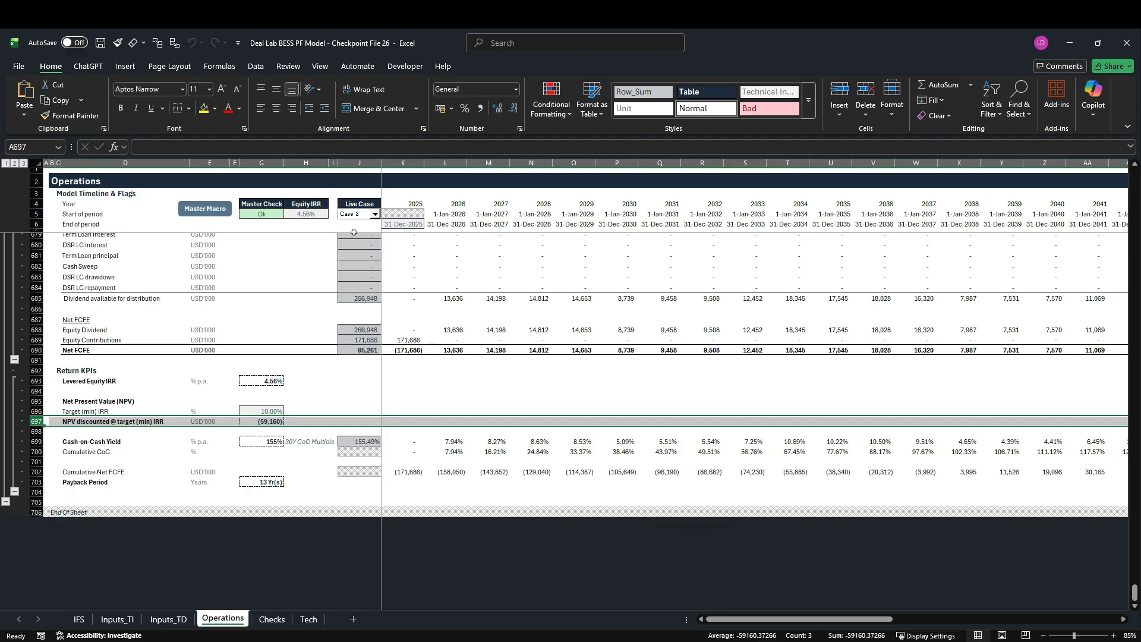
left_click(205, 212)
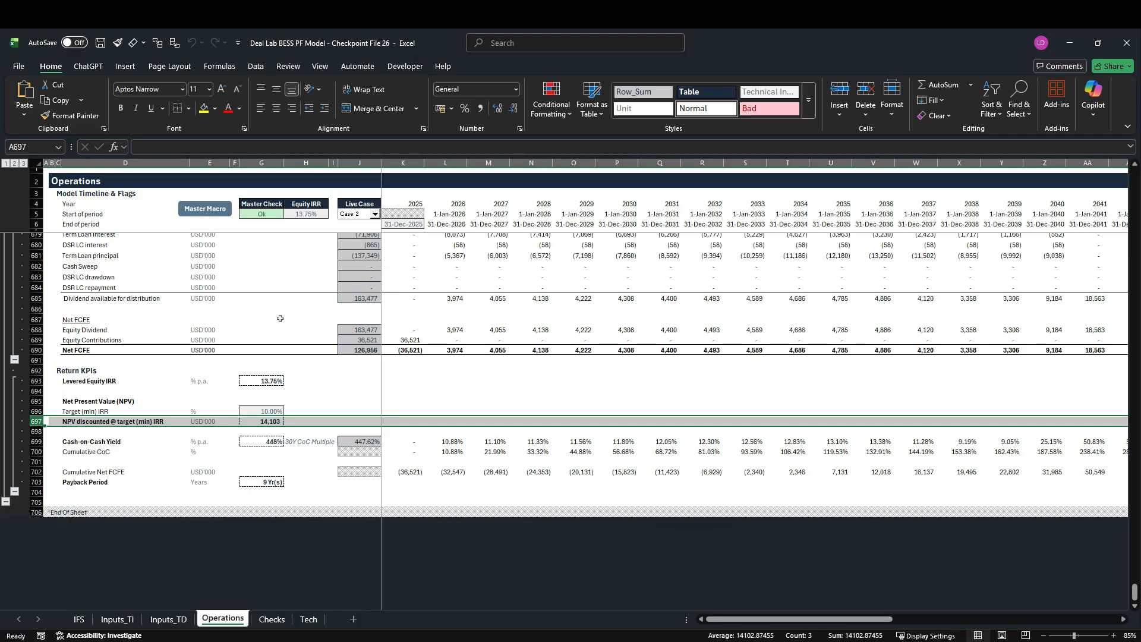